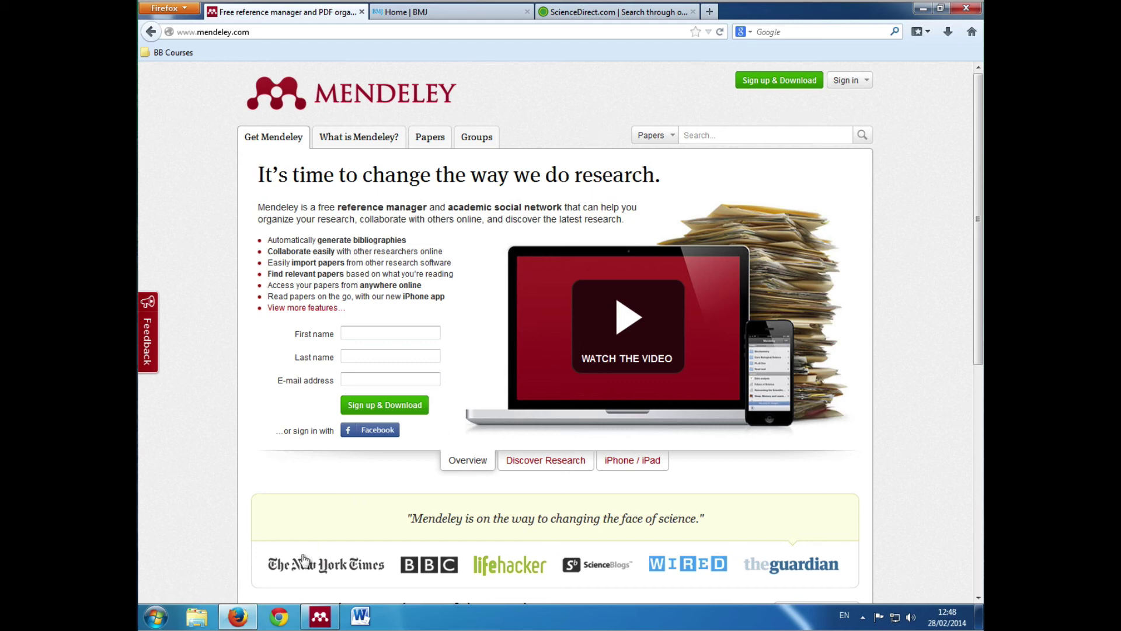
# Sign in to the Mendeley website with the account e-mail address and password.
pyautogui.moveTo(320, 621)
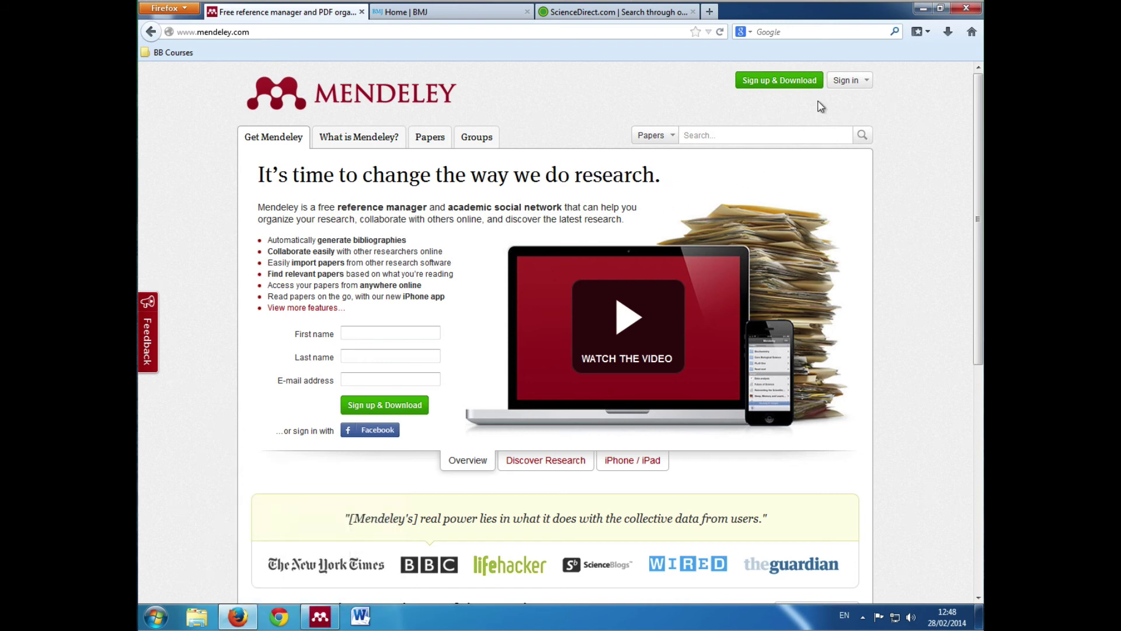
pyautogui.click(849, 80)
pyautogui.click(800, 114)
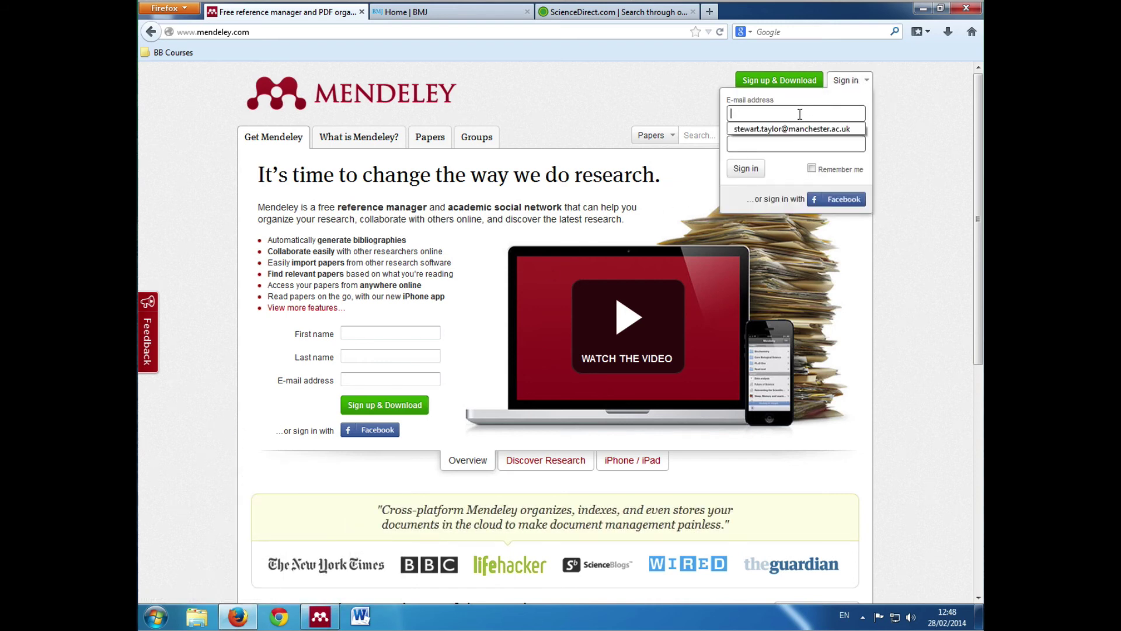
pyautogui.click(792, 129)
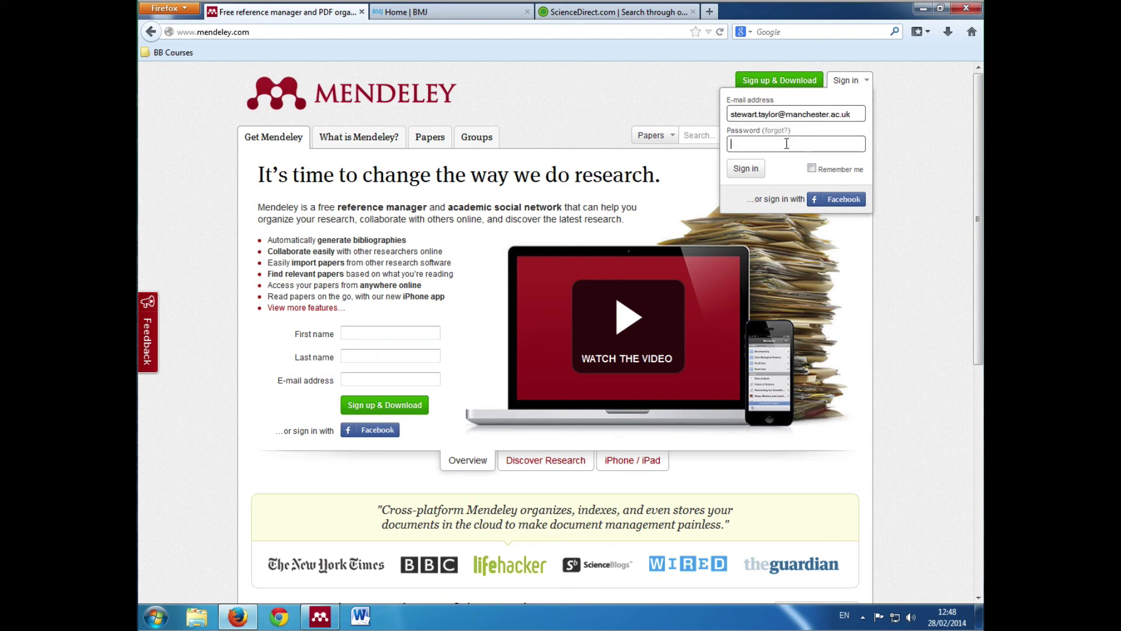
pyautogui.click(787, 144)
pyautogui.write('●●●●')
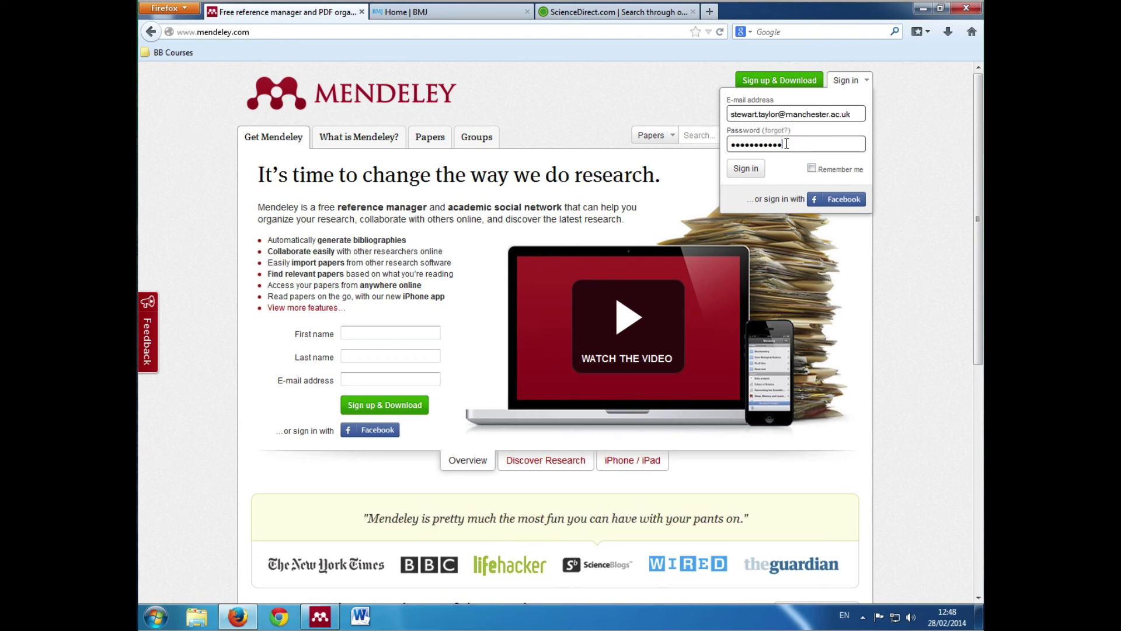
pyautogui.write('●')
pyautogui.press('Return')
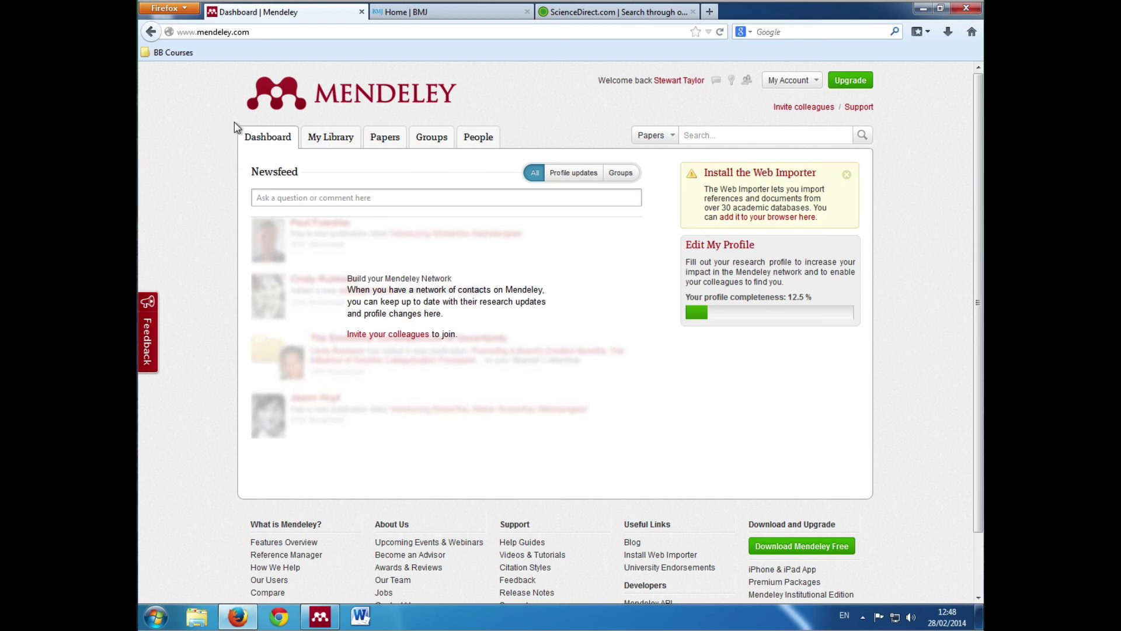
# Look over the online My Library page, then the account dashboard down to its footer links.
pyautogui.click(329, 140)
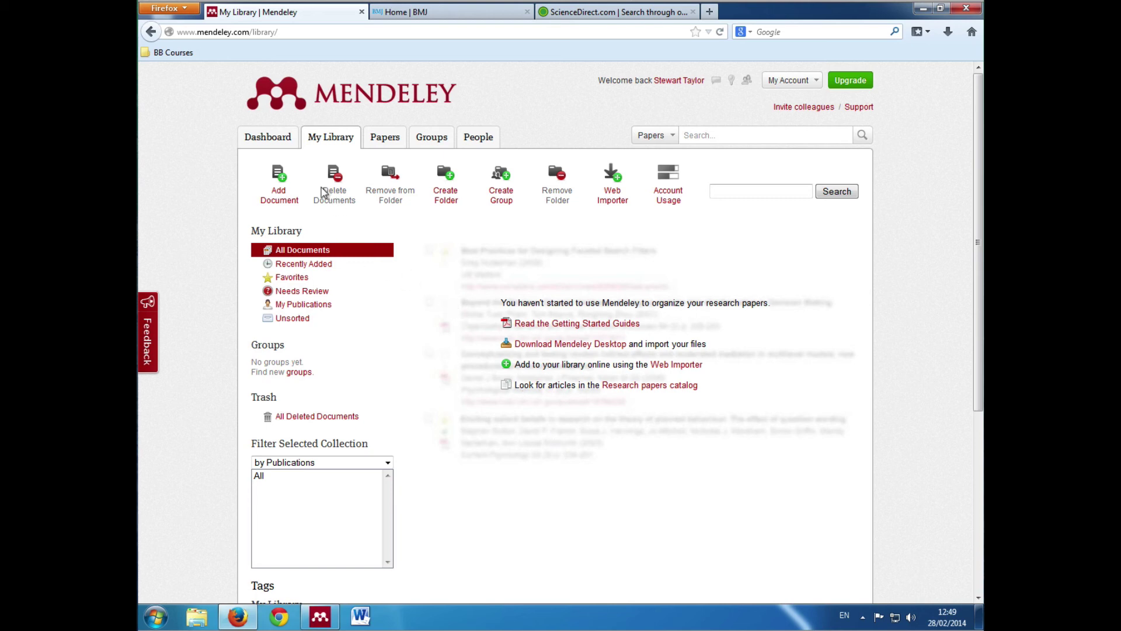
pyautogui.click(266, 138)
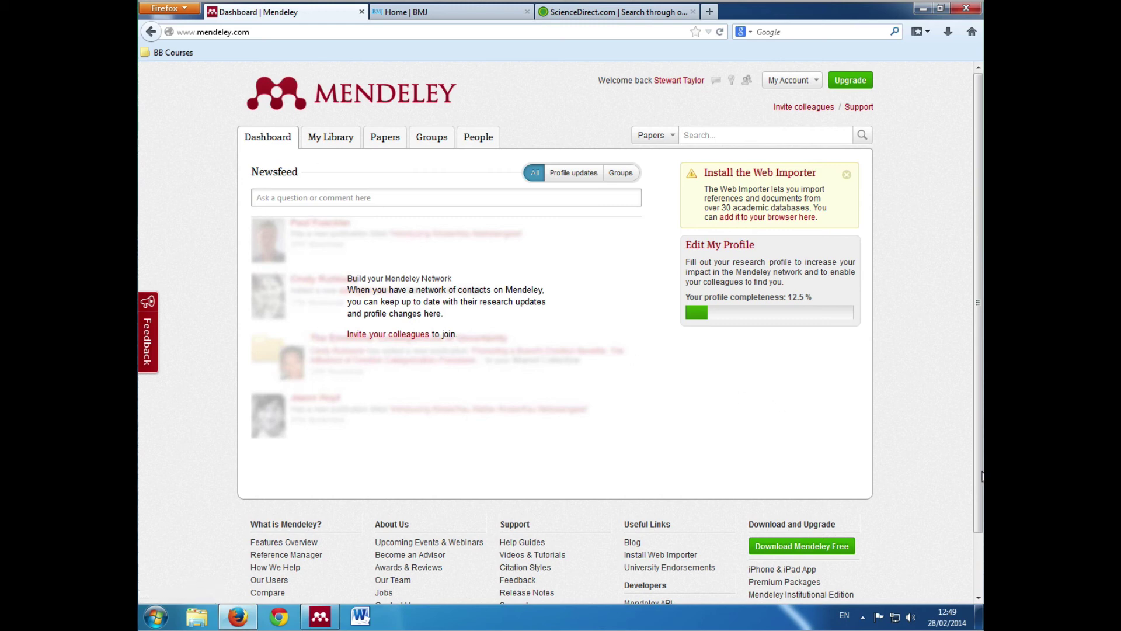
pyautogui.scroll(-2, 945, 489)
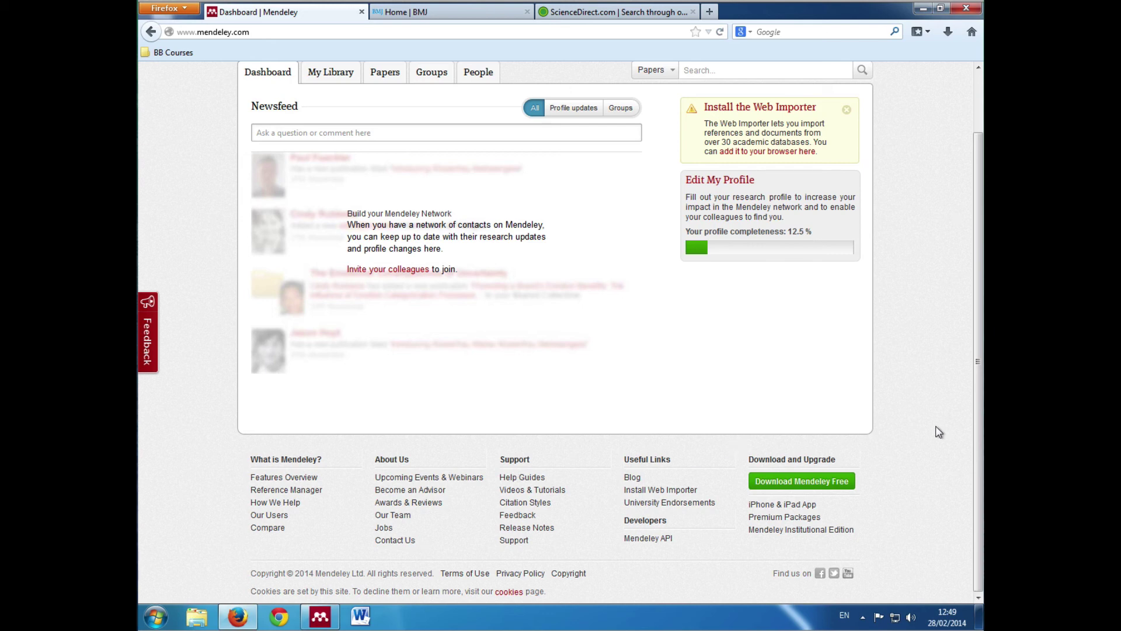
pyautogui.scroll(2, 939, 432)
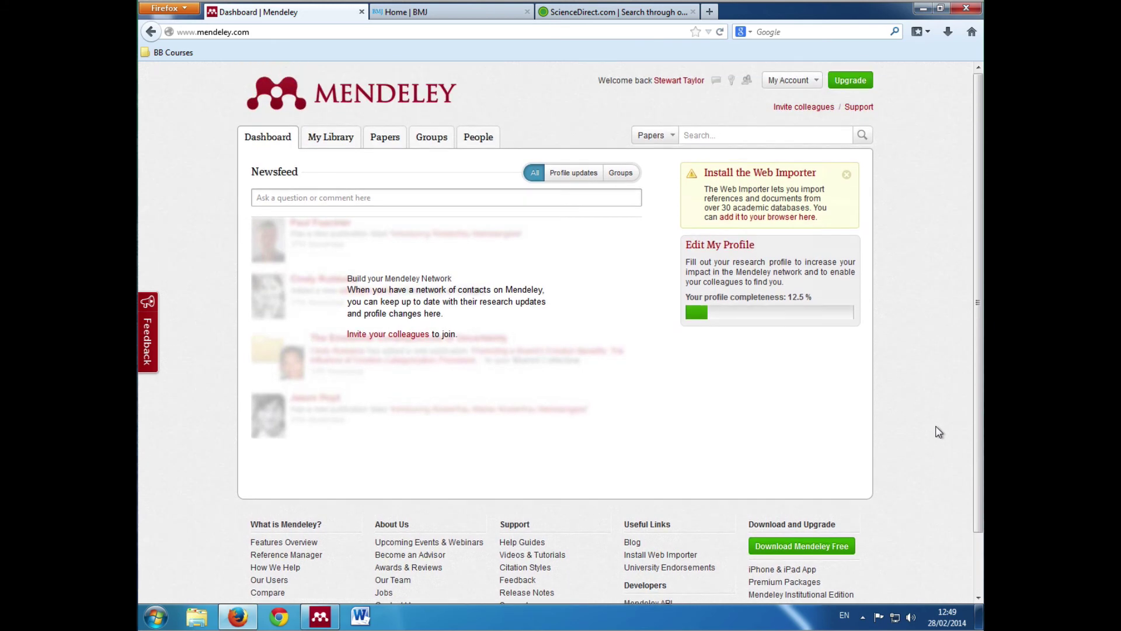
# Open the Web Importer instructions and add the "Save to Mendeley" bookmarklet to the browser's bookmarks toolbar.
pyautogui.click(738, 174)
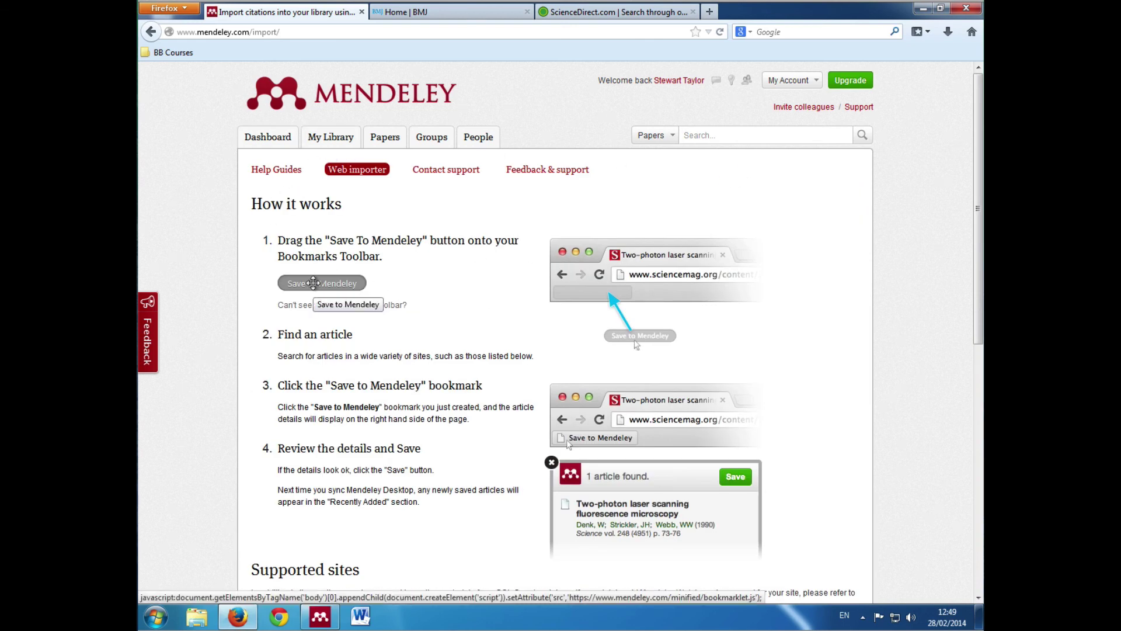
pyautogui.moveTo(314, 283); pyautogui.dragTo(283, 61)
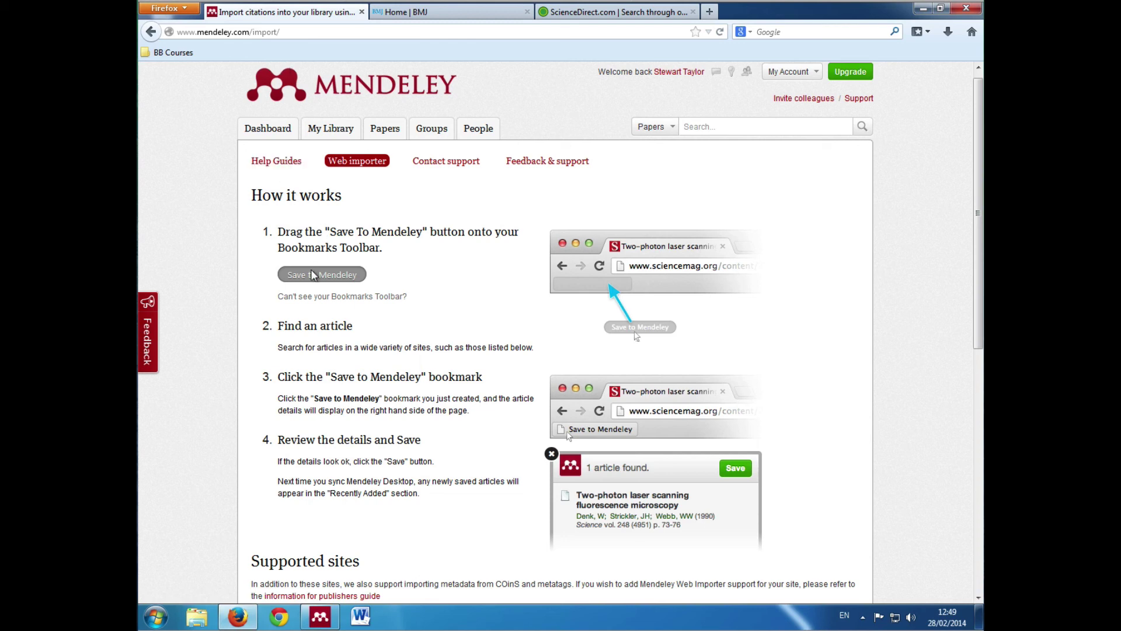
pyautogui.moveTo(312, 275); pyautogui.dragTo(281, 48)
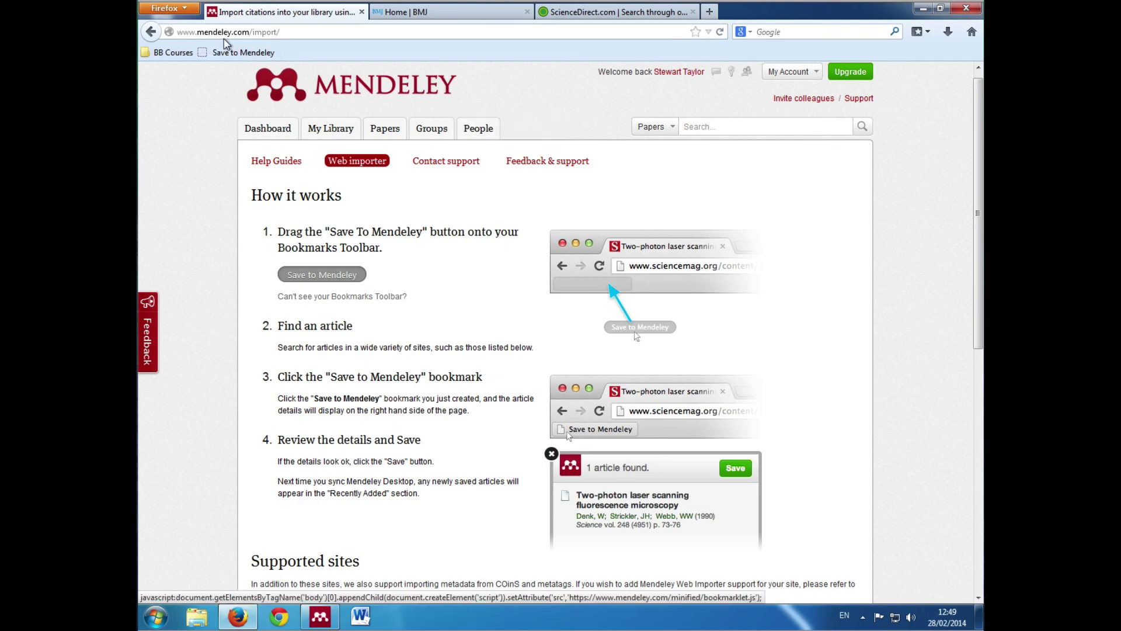
# Open the BMJ article on radical prostatectomy and radiotherapy and save its citation to Mendeley with the bookmarklet.
pyautogui.click(436, 14)
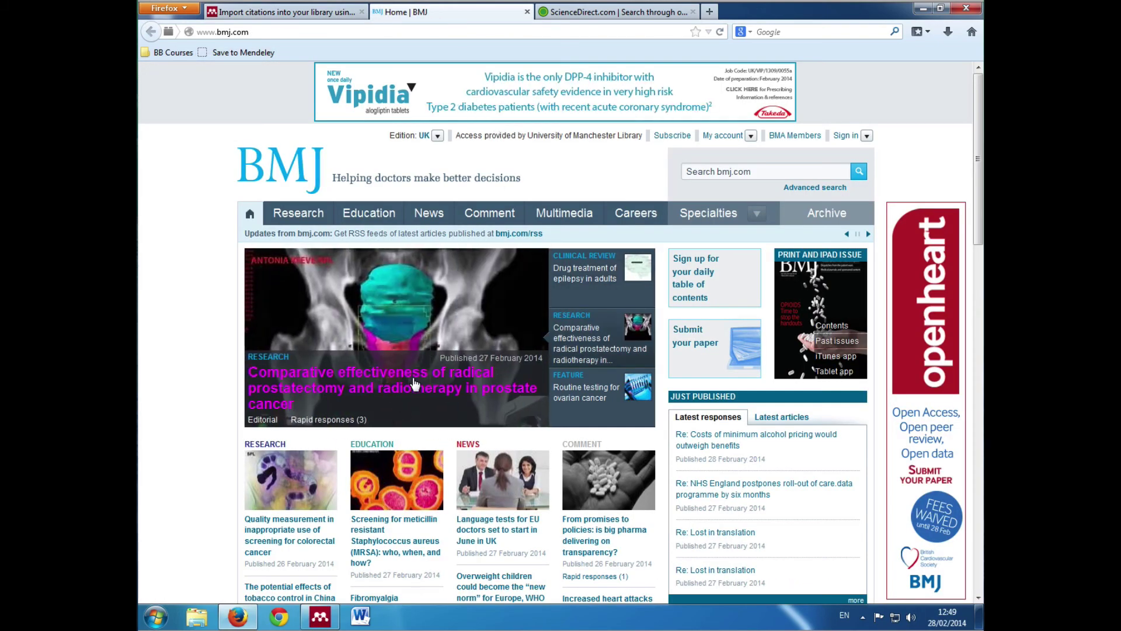
pyautogui.click(403, 385)
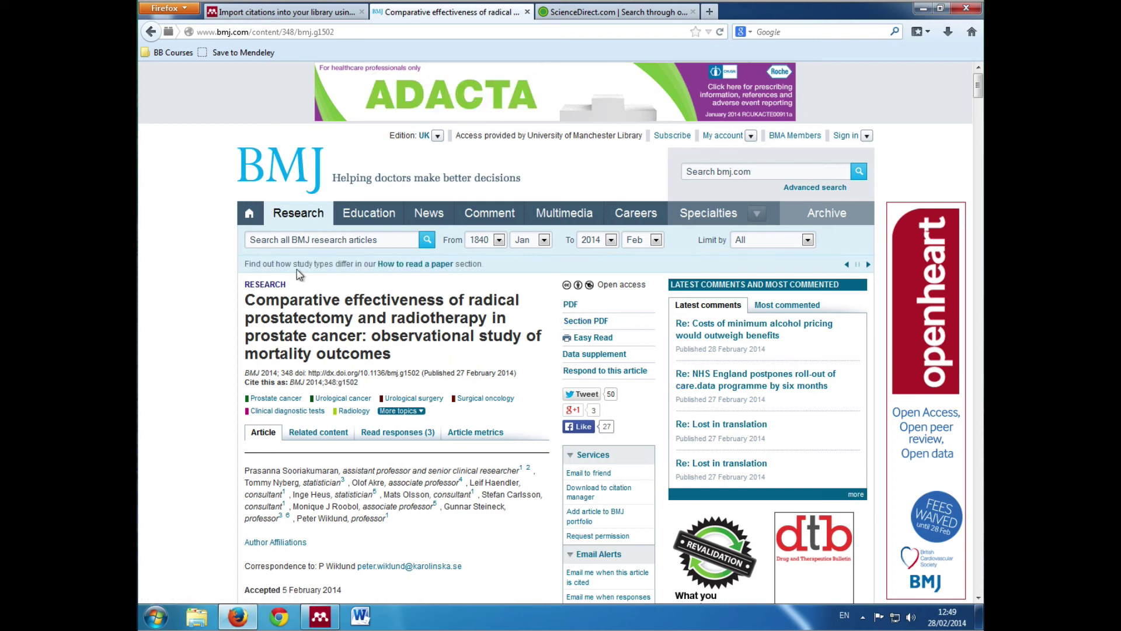
pyautogui.click(238, 53)
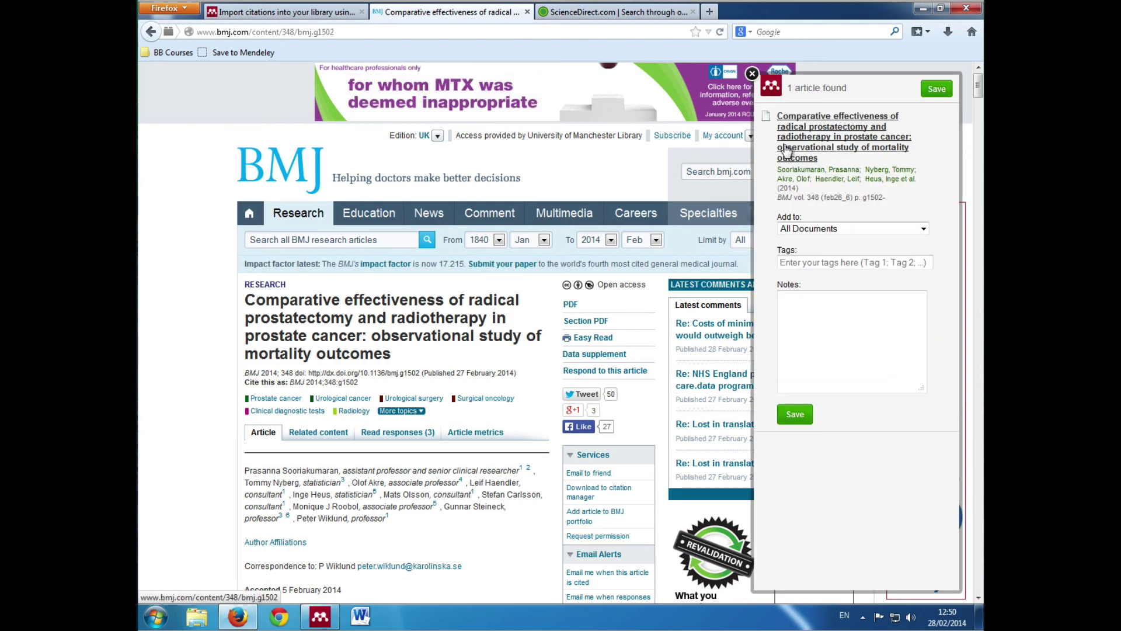
pyautogui.click(938, 89)
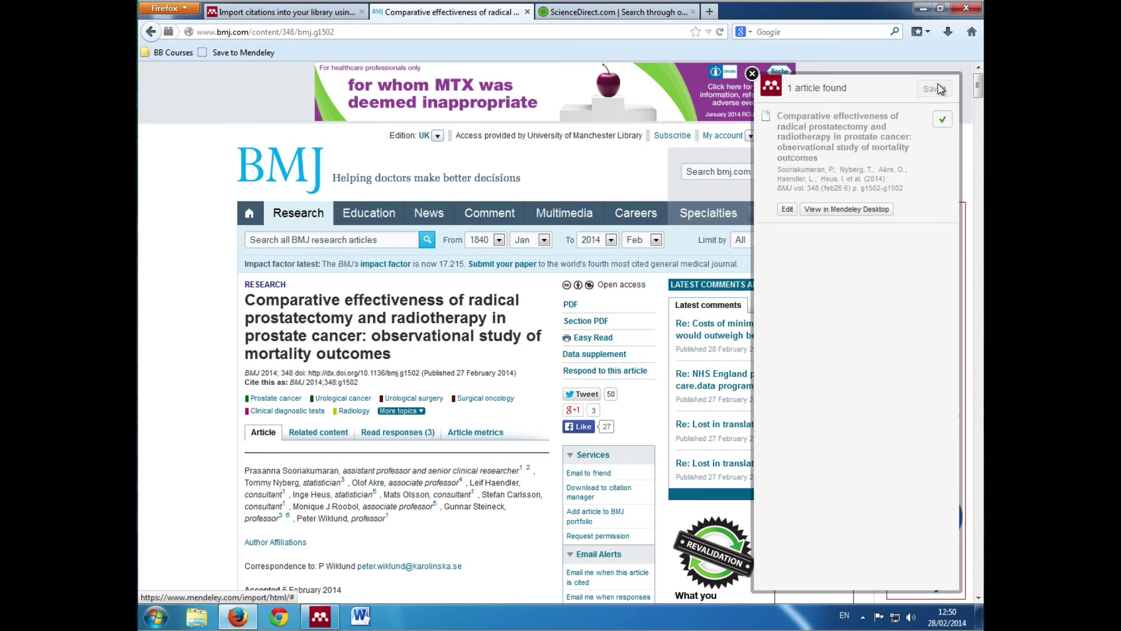
pyautogui.click(752, 74)
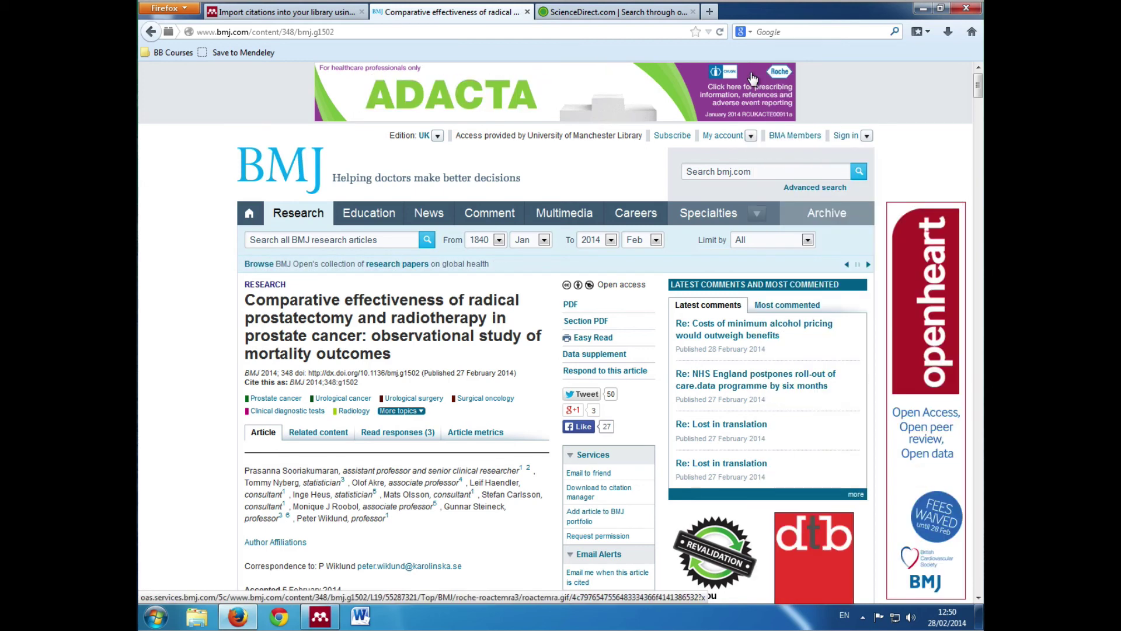
# Check Mendeley Desktop and the online My Library for the saved BMJ article.
pyautogui.moveTo(321, 623)
pyautogui.click(321, 620)
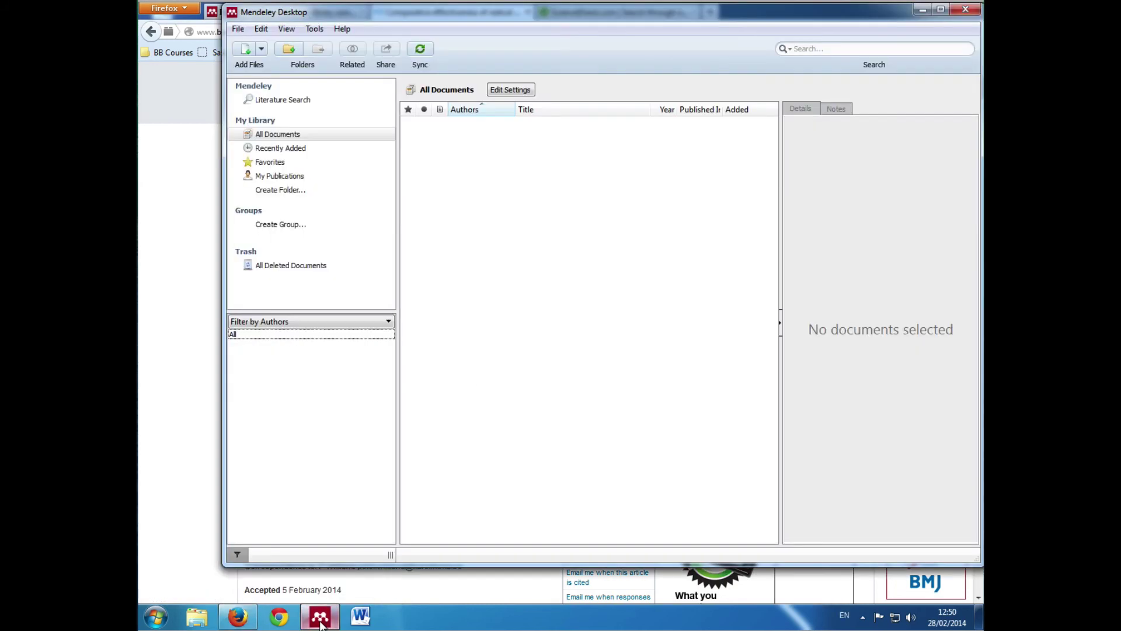
pyautogui.click(321, 620)
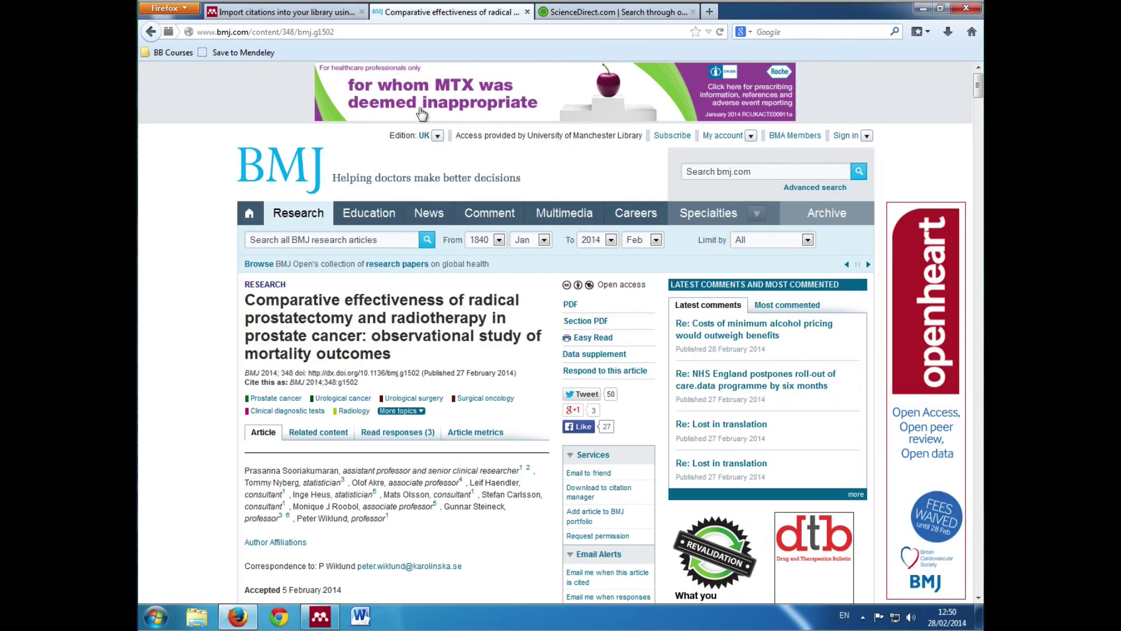
pyautogui.click(298, 13)
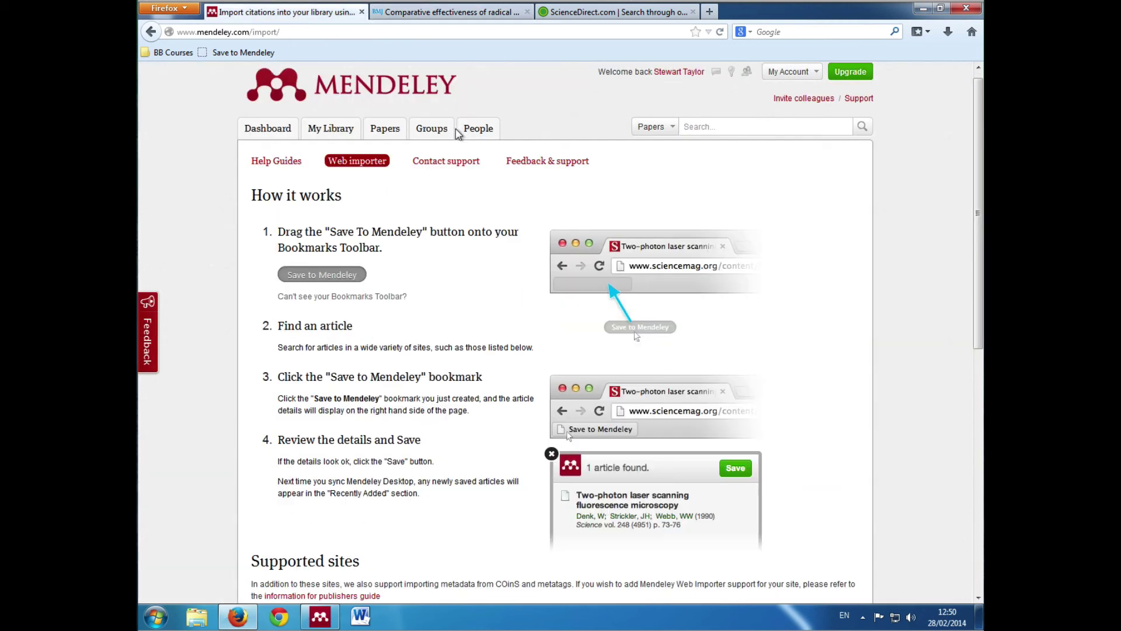
pyautogui.click(326, 134)
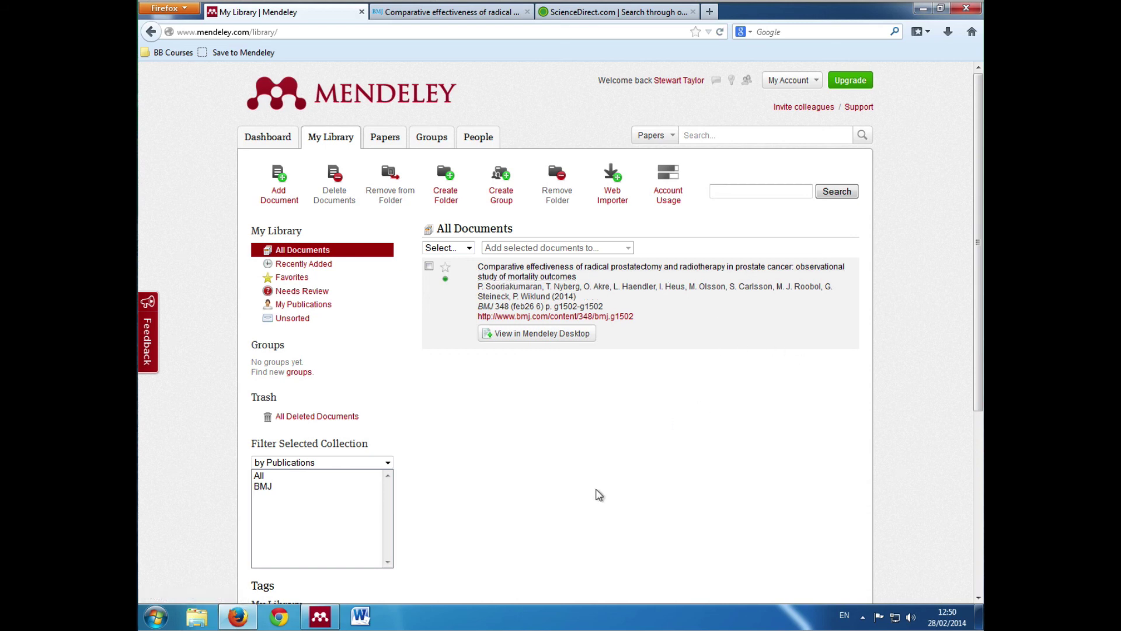
# Switch to Mendeley Desktop, sync its library with the online account, and return to the browser.
pyautogui.click(318, 618)
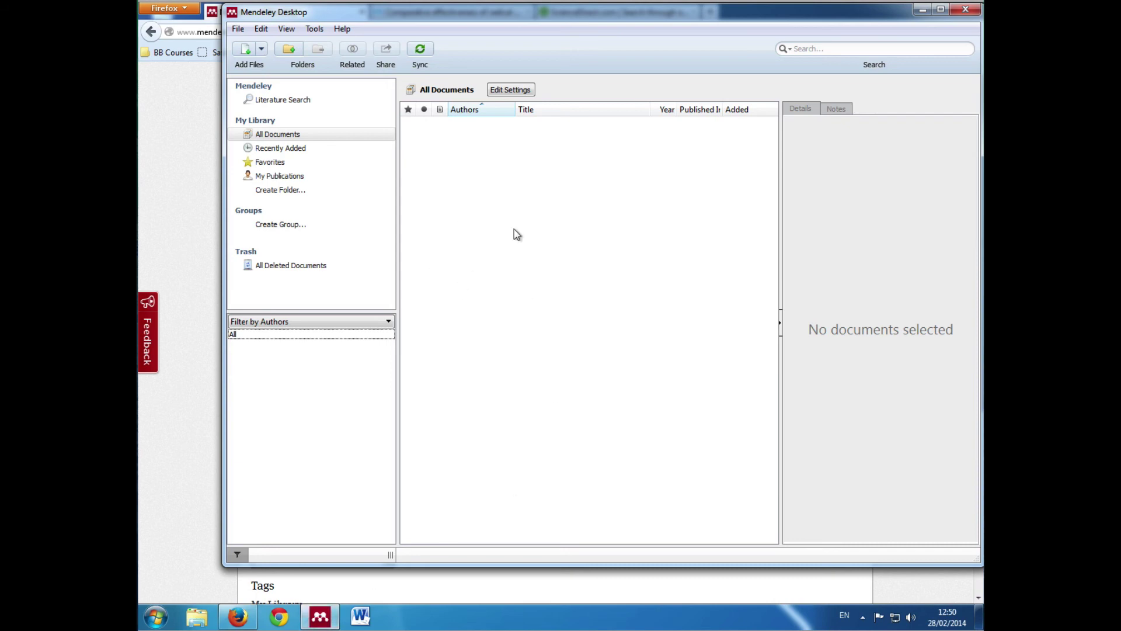
pyautogui.click(420, 51)
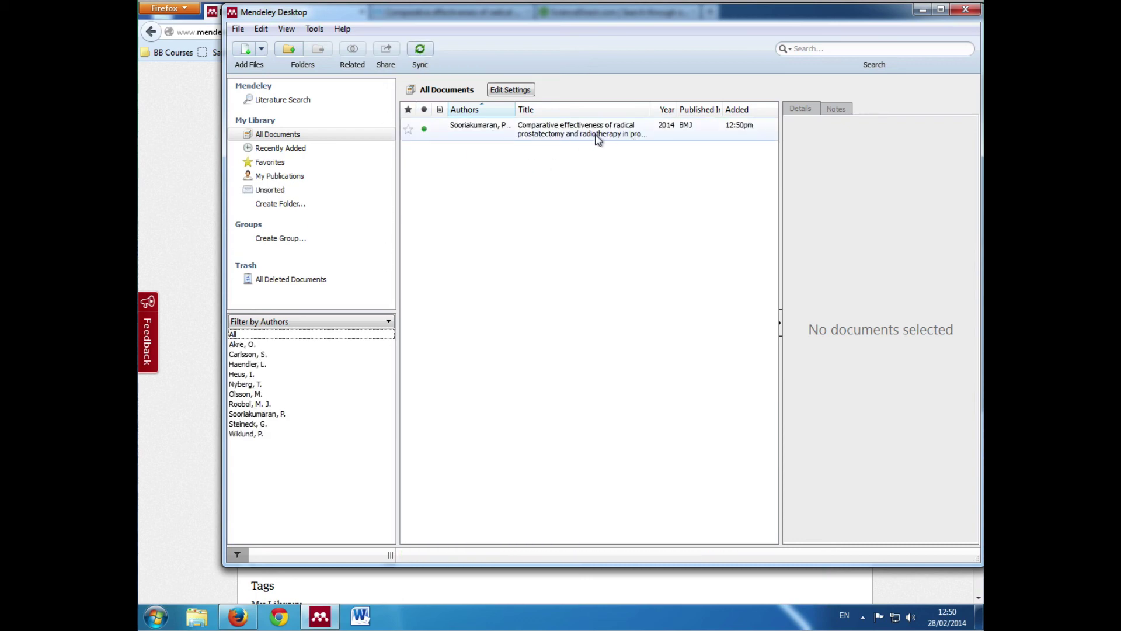
pyautogui.click(195, 135)
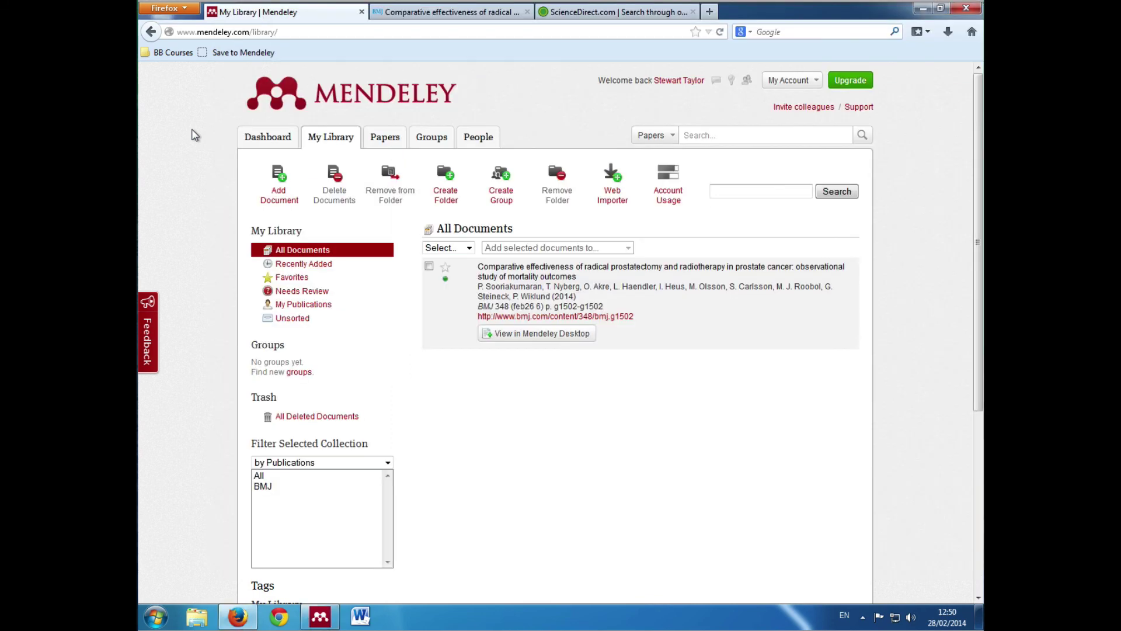
# Search all fields on ScienceDirect for "evidence based medicine".
pyautogui.click(586, 16)
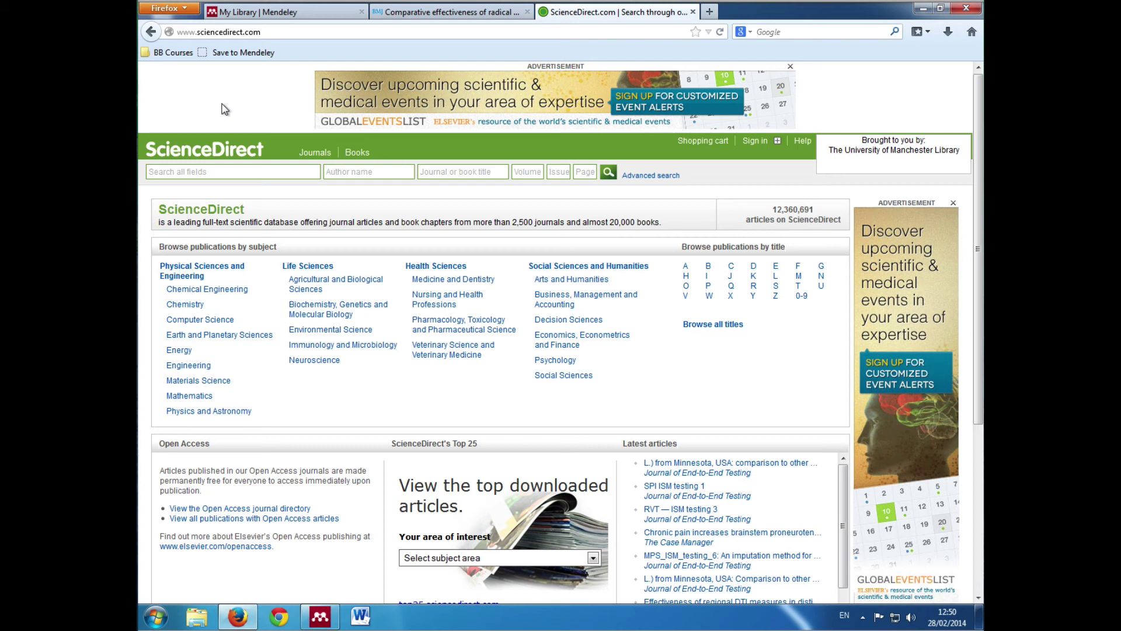
pyautogui.click(213, 171)
pyautogui.write('e')
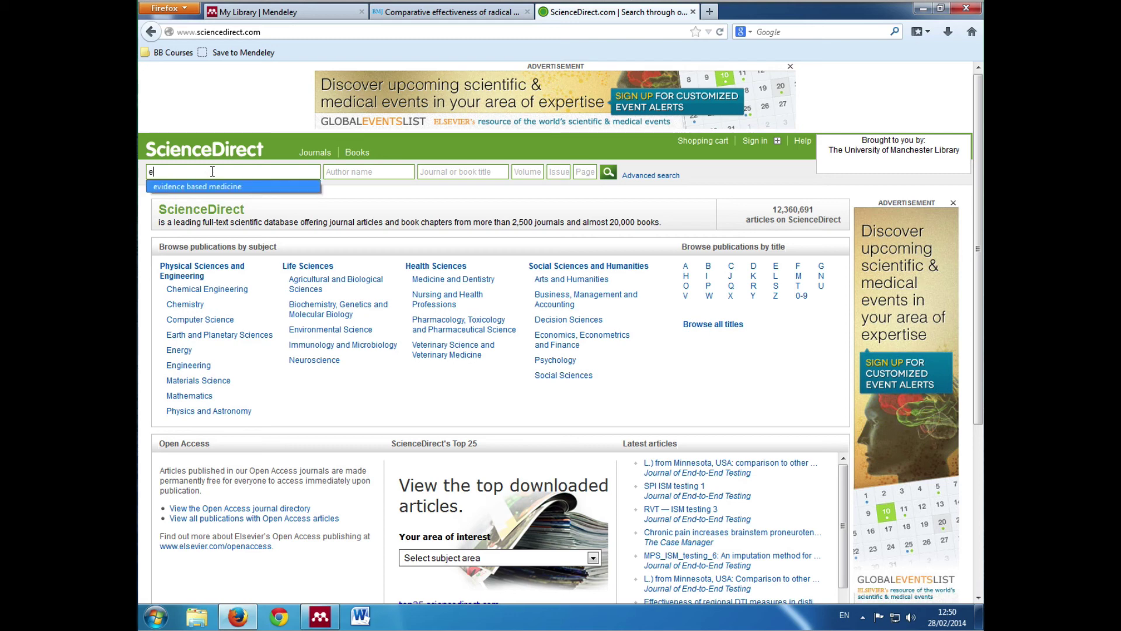
pyautogui.press('Down')
pyautogui.press('Return')
pyautogui.press('Return')
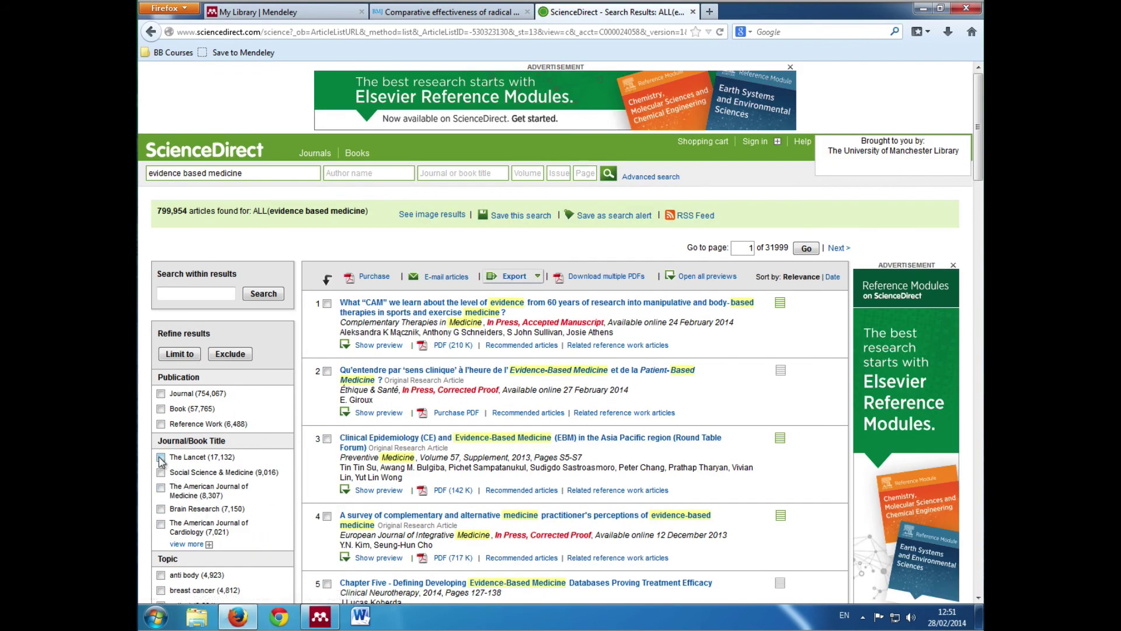
# Limit the search results to The Lancet and open the article "Evidence-based medicine in China".
pyautogui.click(184, 355)
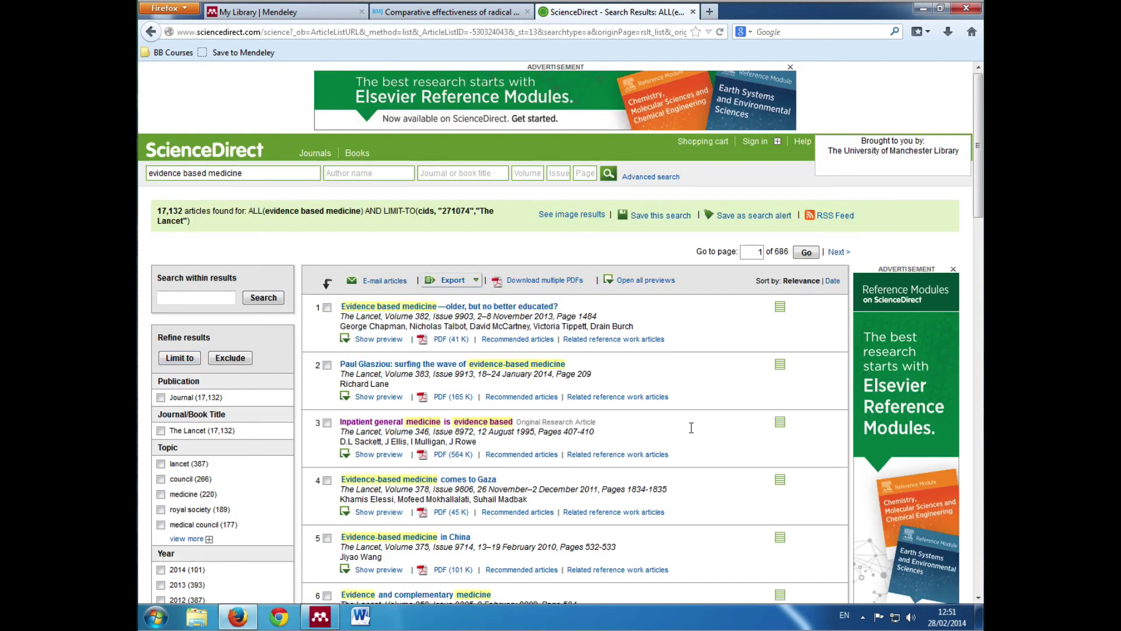
pyautogui.scroll(-3, 801, 462)
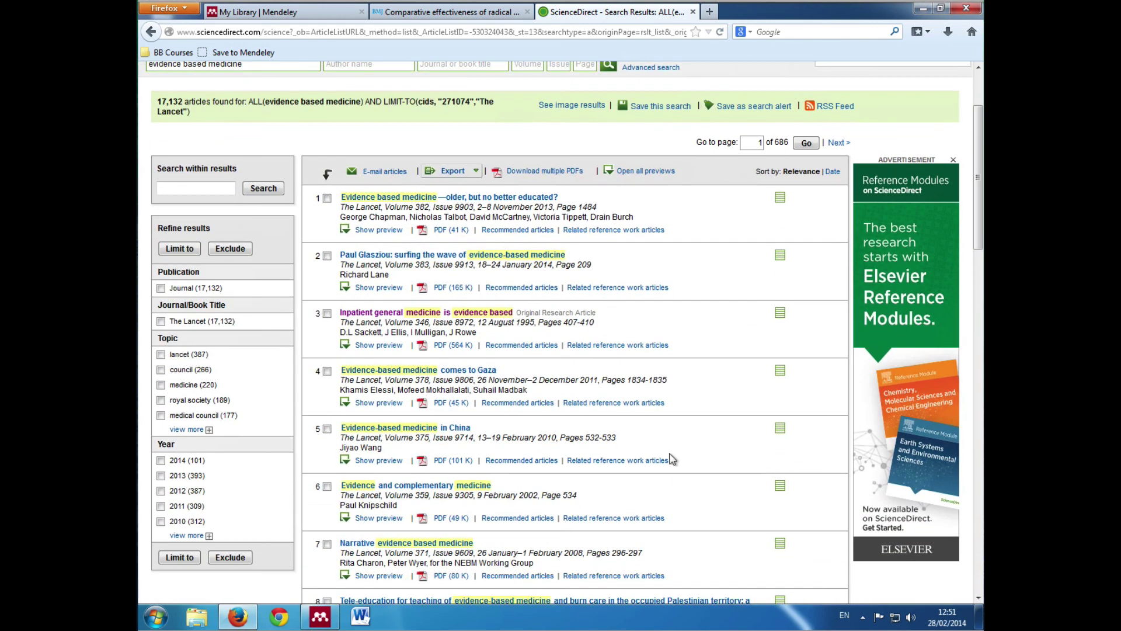
pyautogui.click(418, 431)
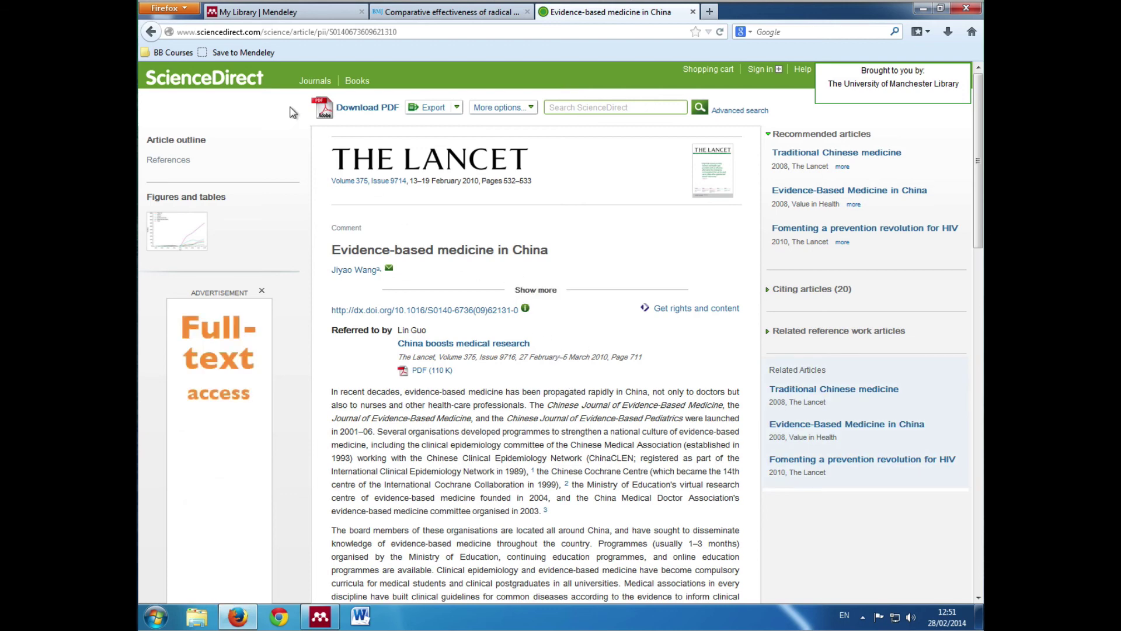
# Export the Lancet article's citation directly to Mendeley, saving it to All Documents with PDF download enabled.
pyautogui.click(233, 55)
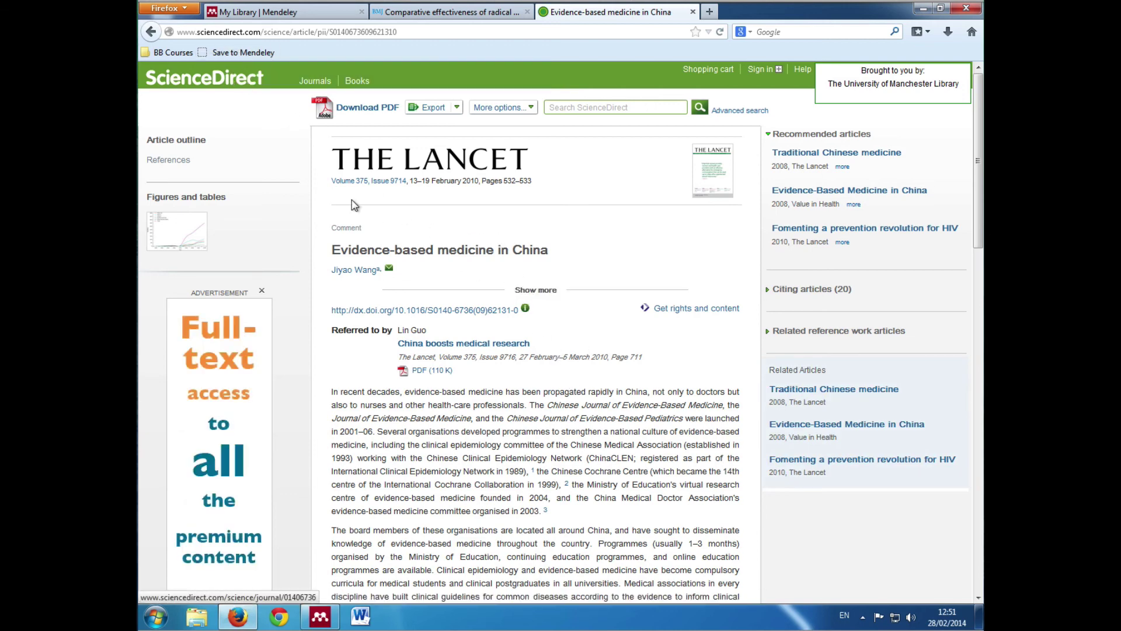
pyautogui.click(457, 109)
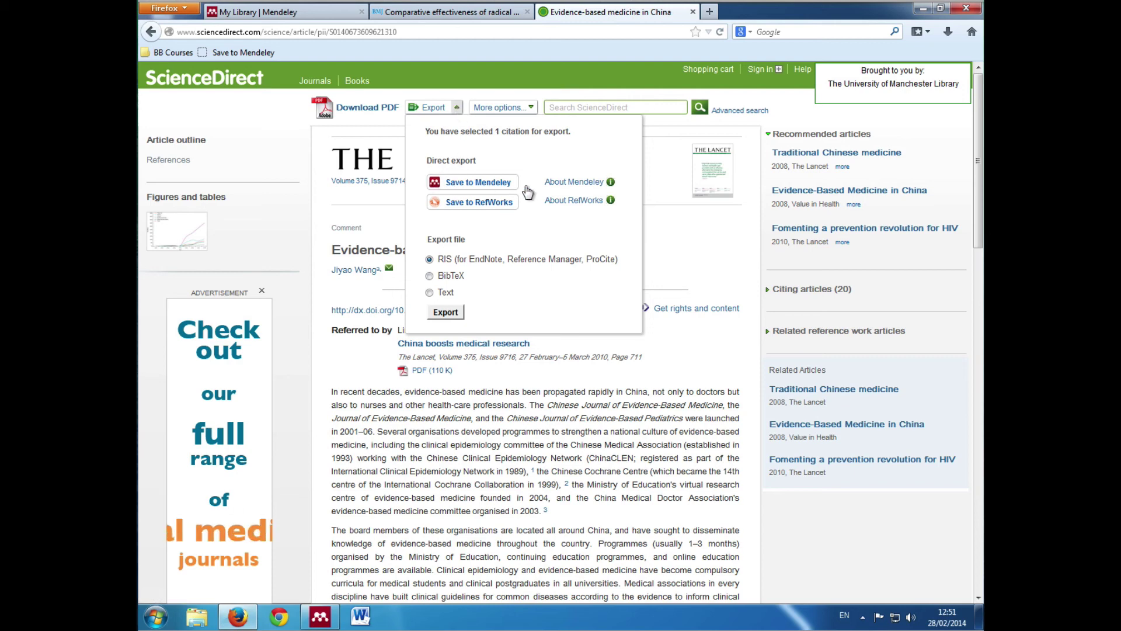
pyautogui.click(462, 183)
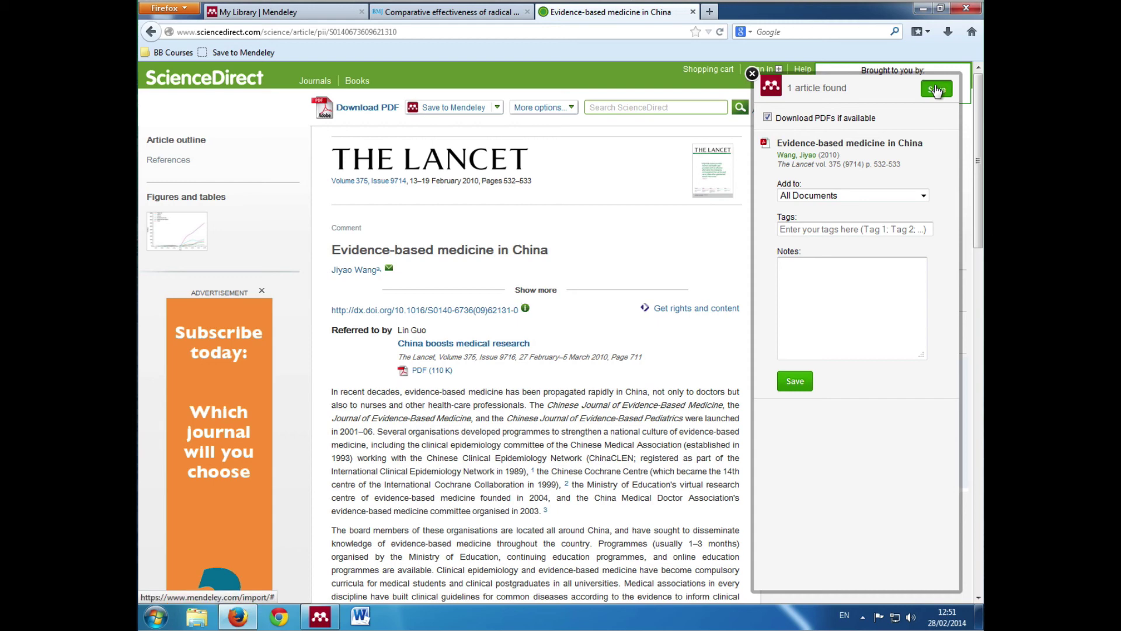
pyautogui.click(936, 89)
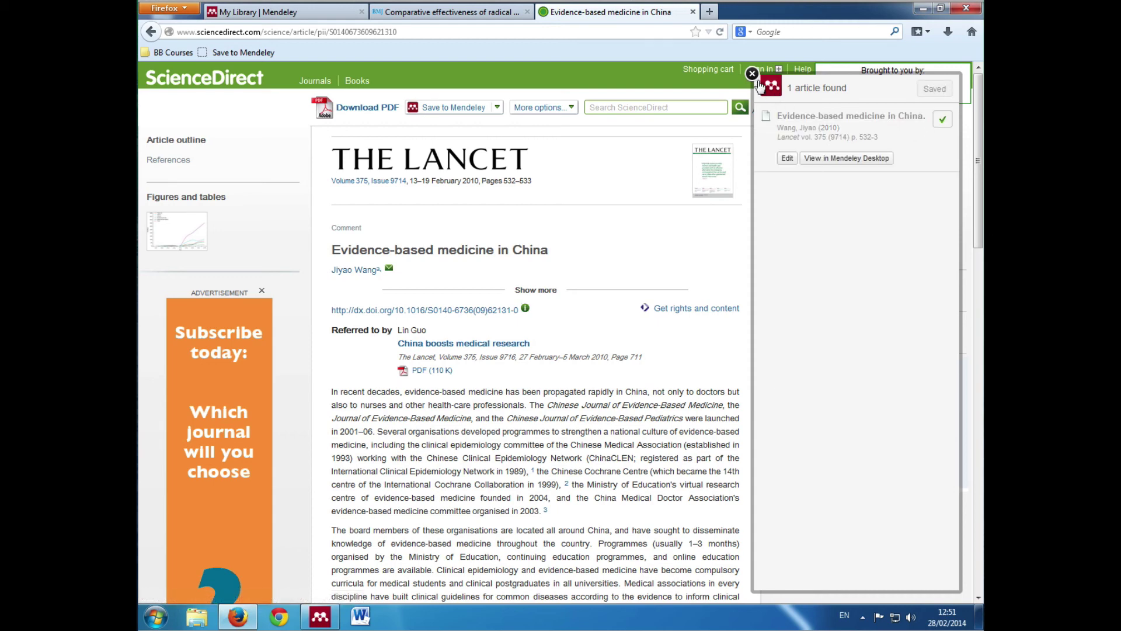
pyautogui.click(751, 74)
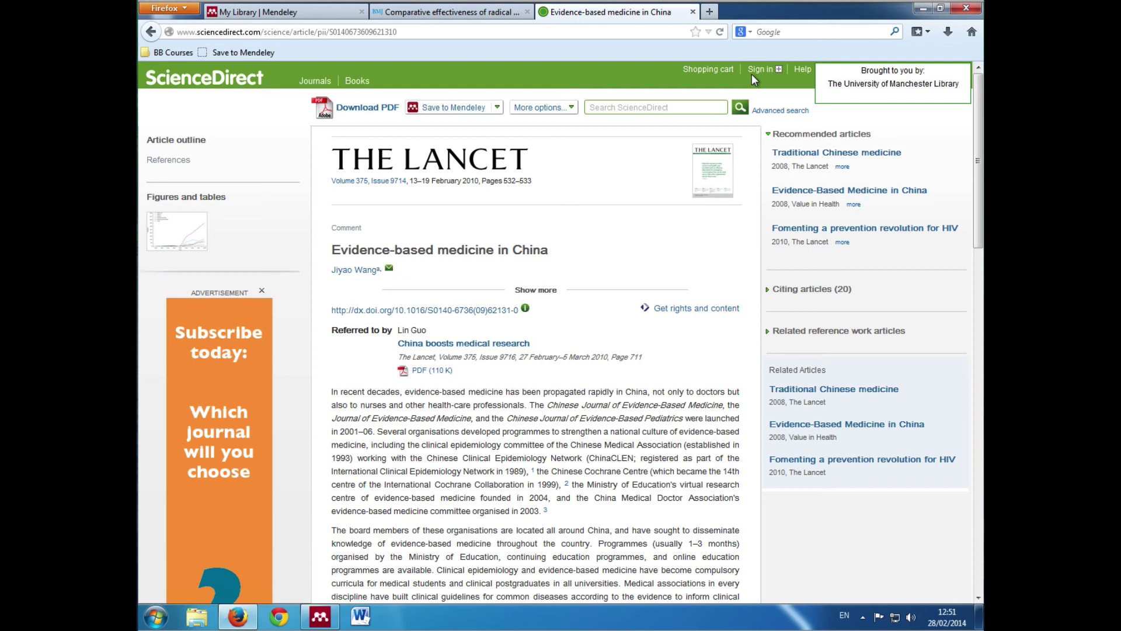
# Refresh My Library on the Mendeley website, switch to Mendeley Desktop and sync its library with the online account.
pyautogui.click(282, 15)
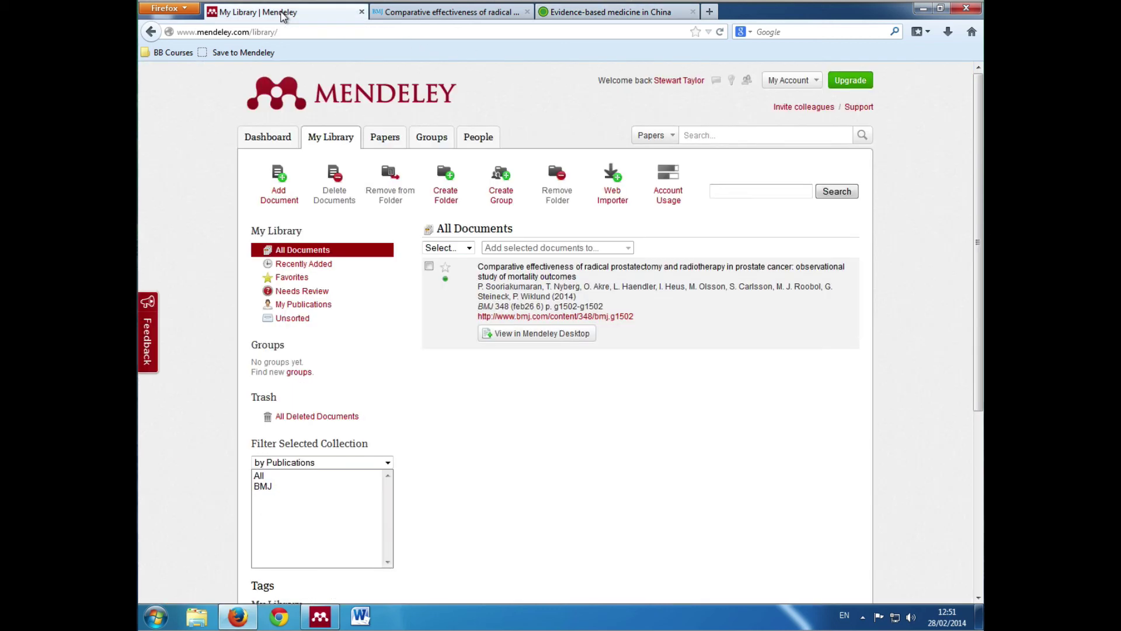
pyautogui.click(335, 143)
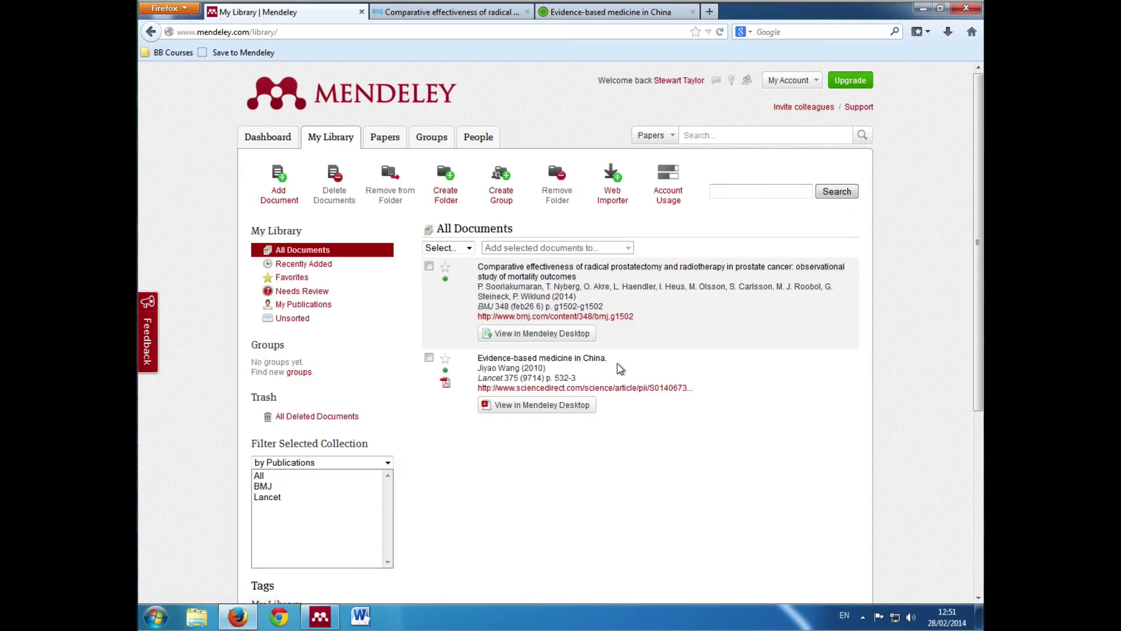
pyautogui.click(320, 616)
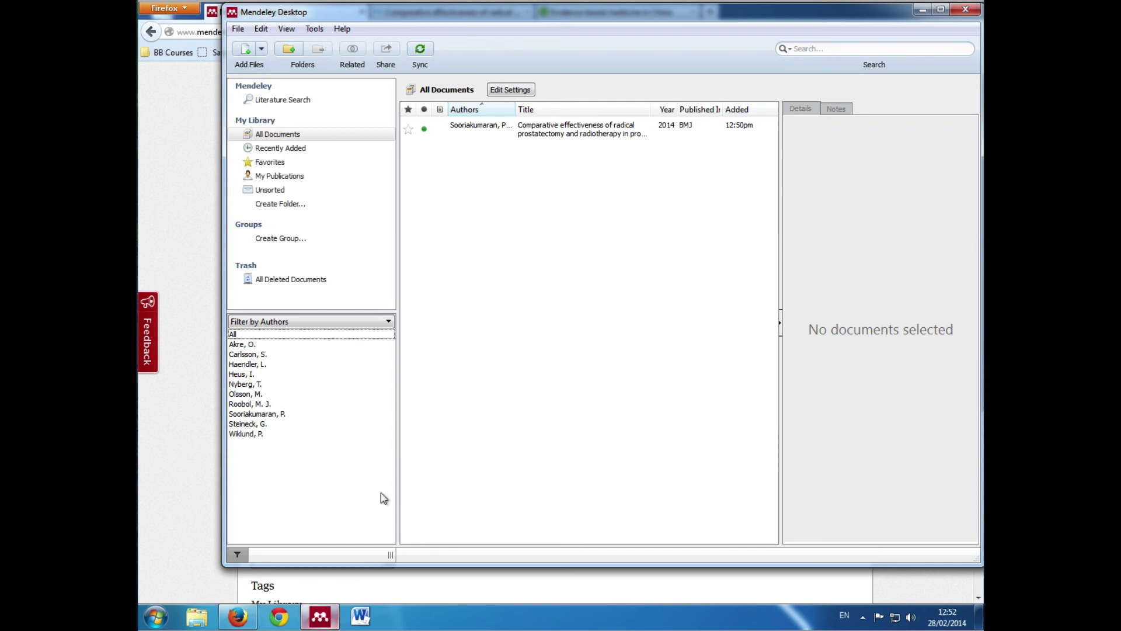
pyautogui.click(419, 52)
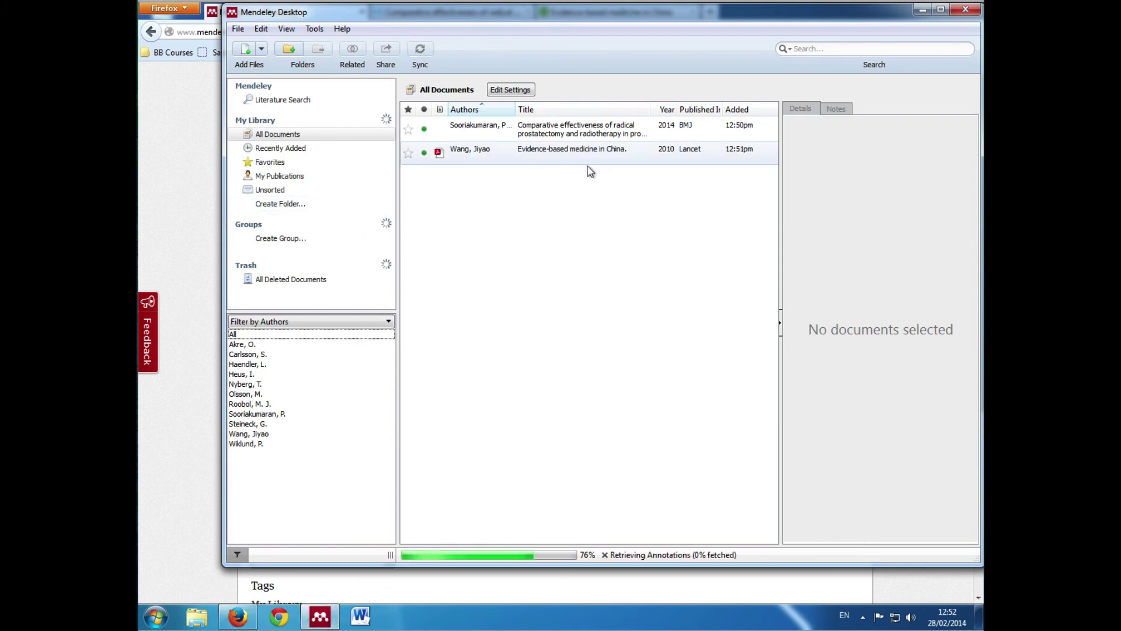
# Examine the details and attached file of "Evidence-based medicine in China" in Mendeley Desktop, and return to the browser.
pyautogui.click(539, 152)
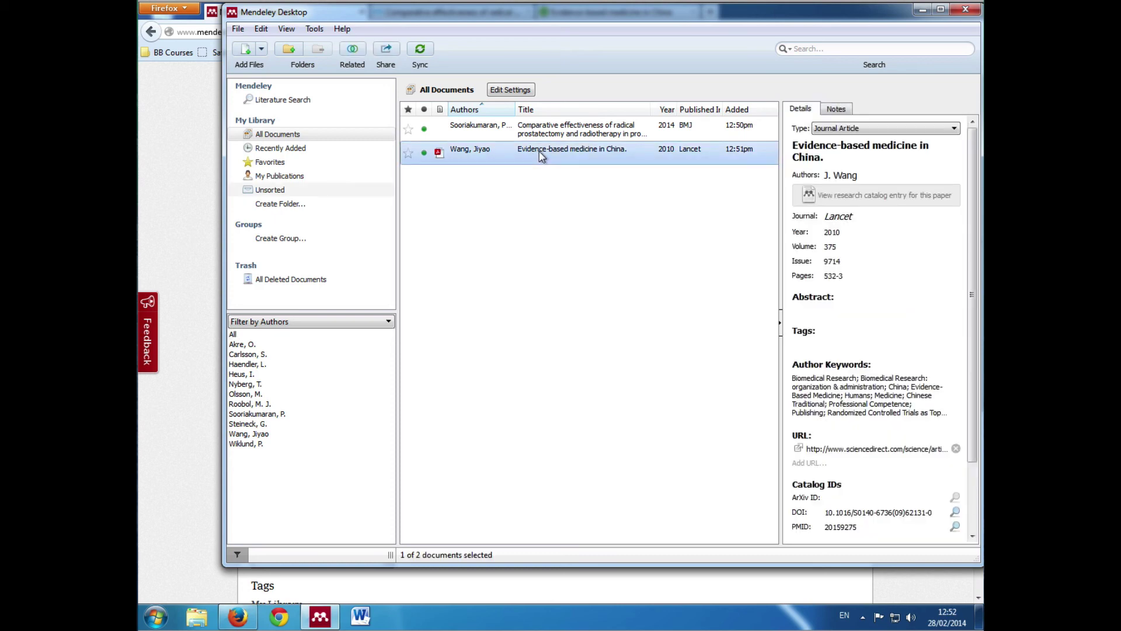
pyautogui.scroll(-3, 892, 334)
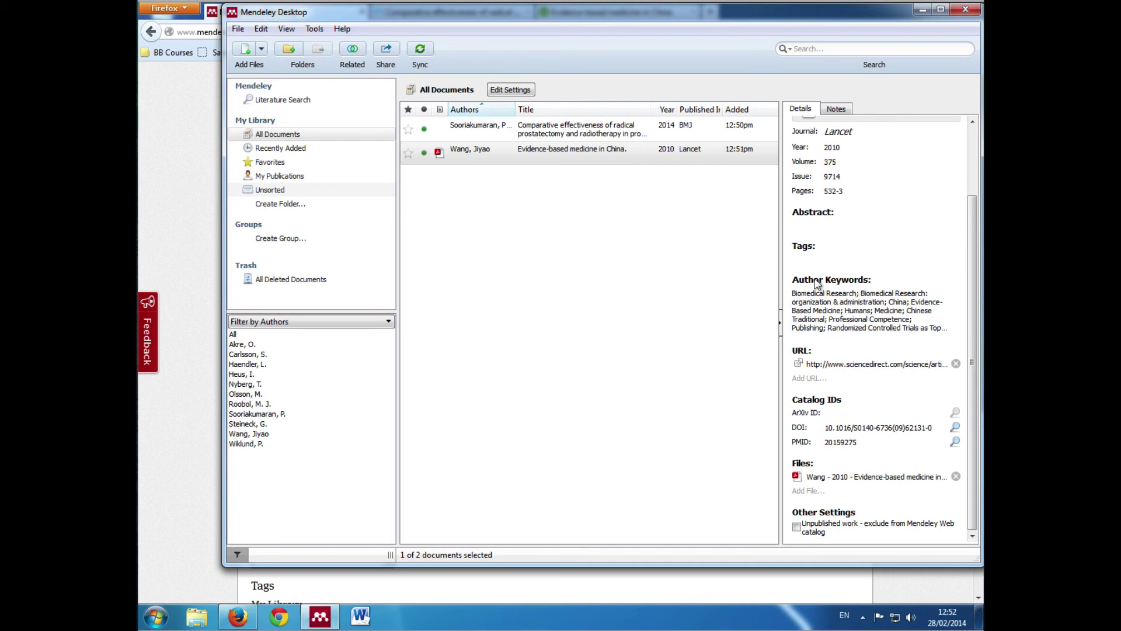
pyautogui.click(181, 217)
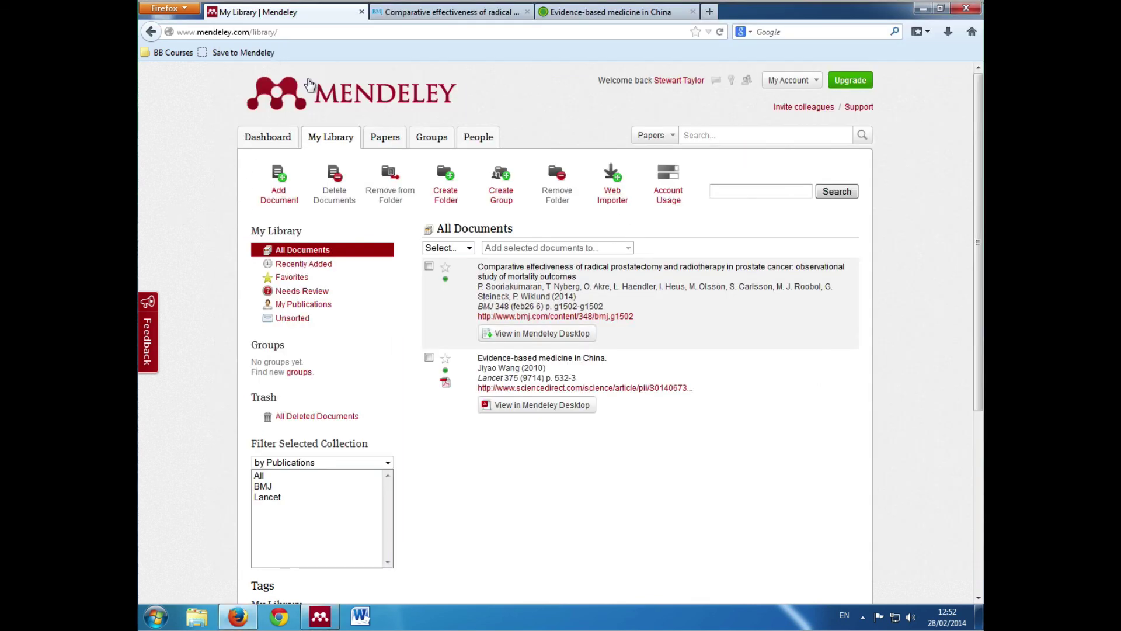
# Reopen the Save to Mendeley form on the ScienceDirect article, review its PDF download option, and close it without saving.
pyautogui.click(610, 12)
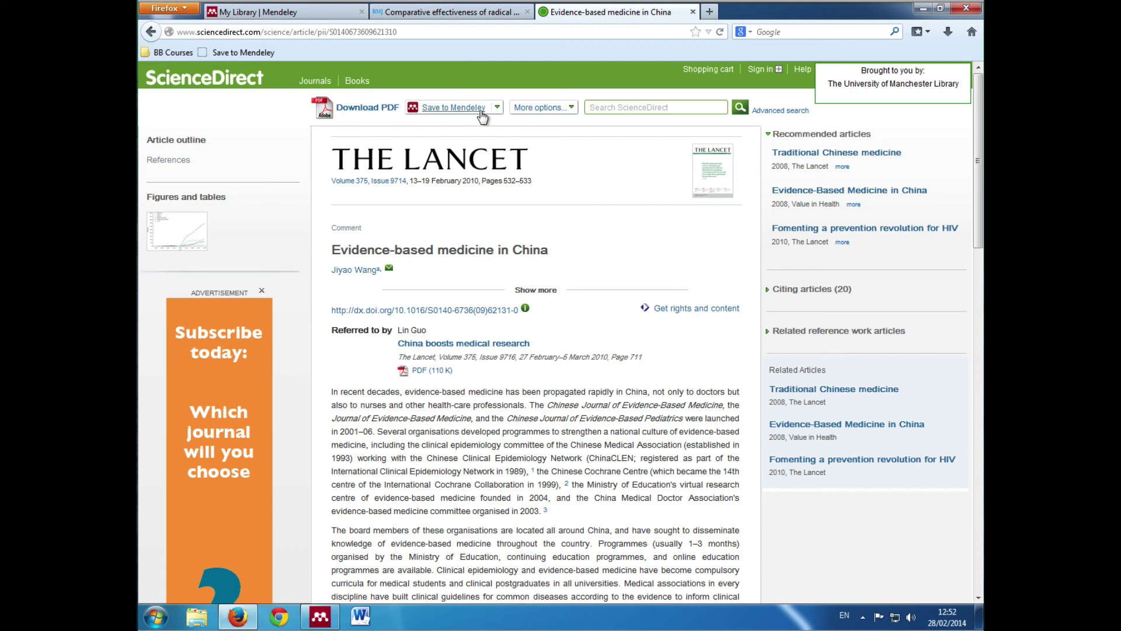
pyautogui.click(458, 109)
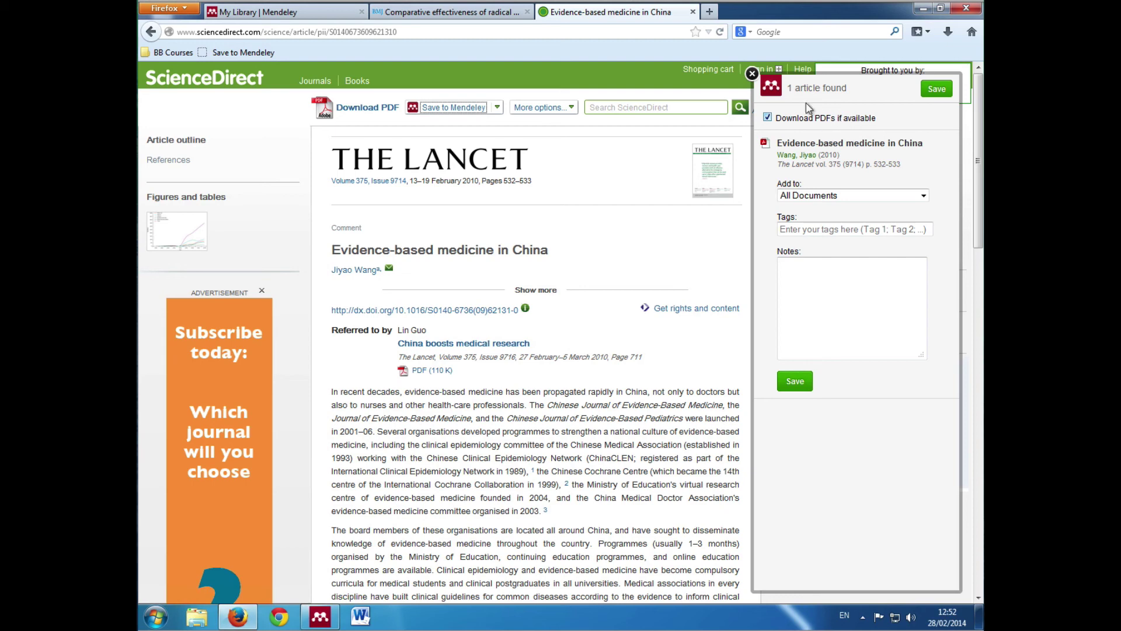
pyautogui.click(752, 74)
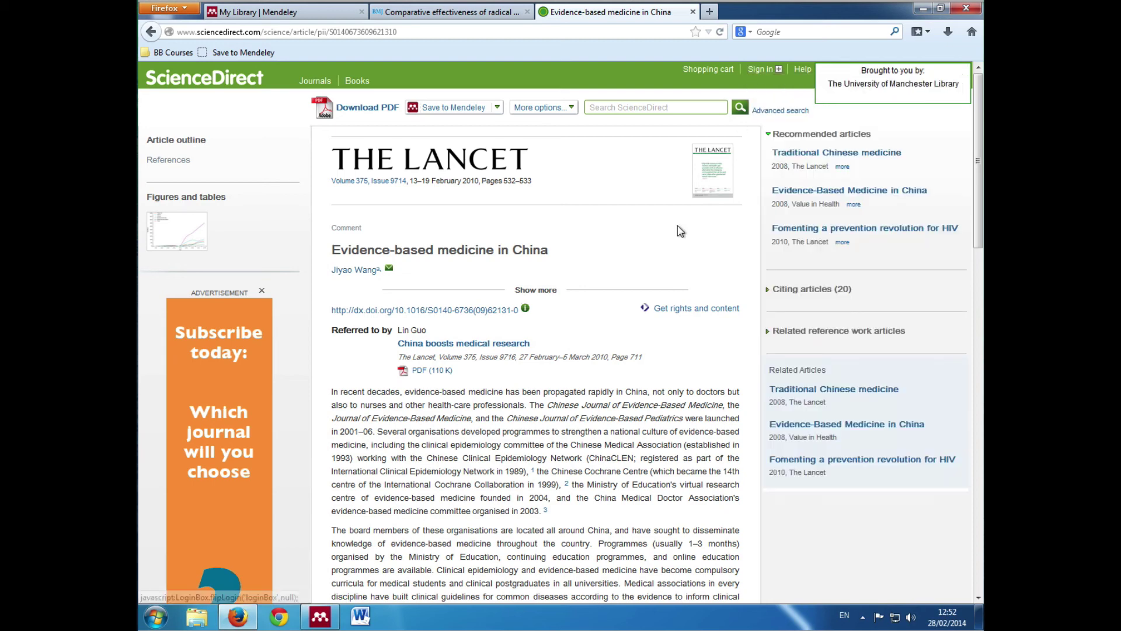
# In Mendeley Desktop, open the folder containing the Lancet article's PDF, view the file in Adobe Reader, and close both windows.
pyautogui.click(320, 616)
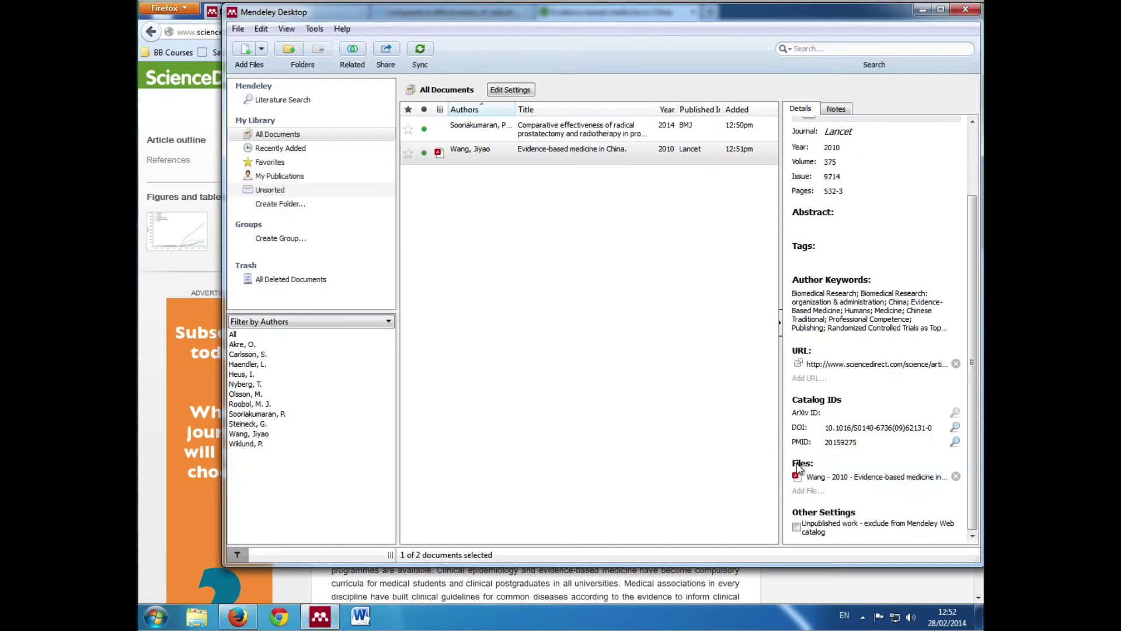
pyautogui.rightClick(887, 480)
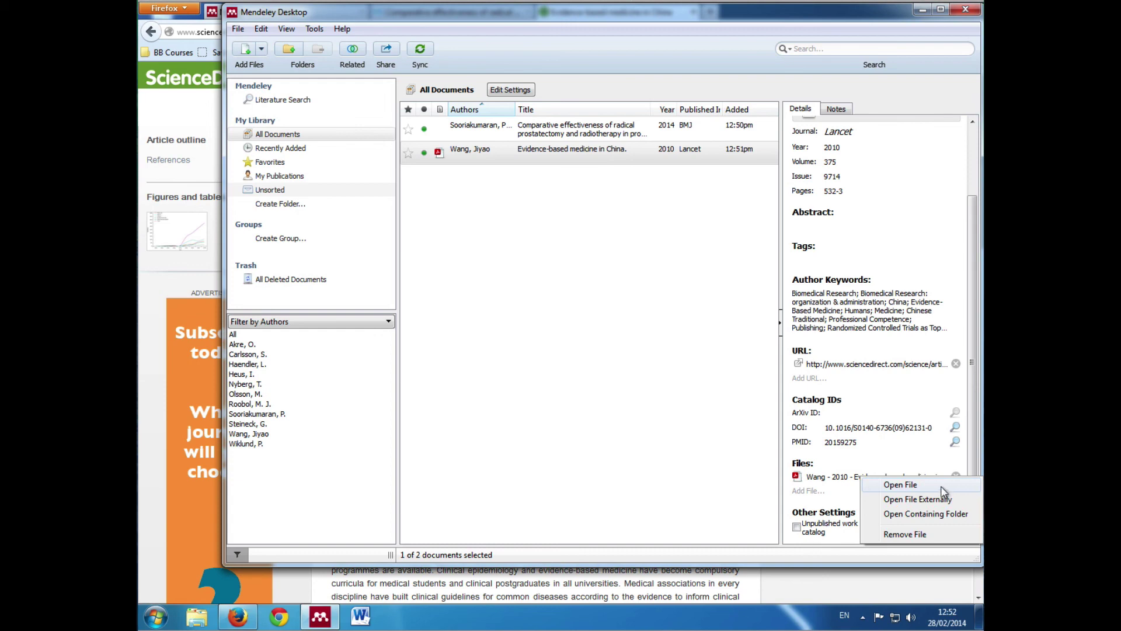
pyautogui.click(926, 514)
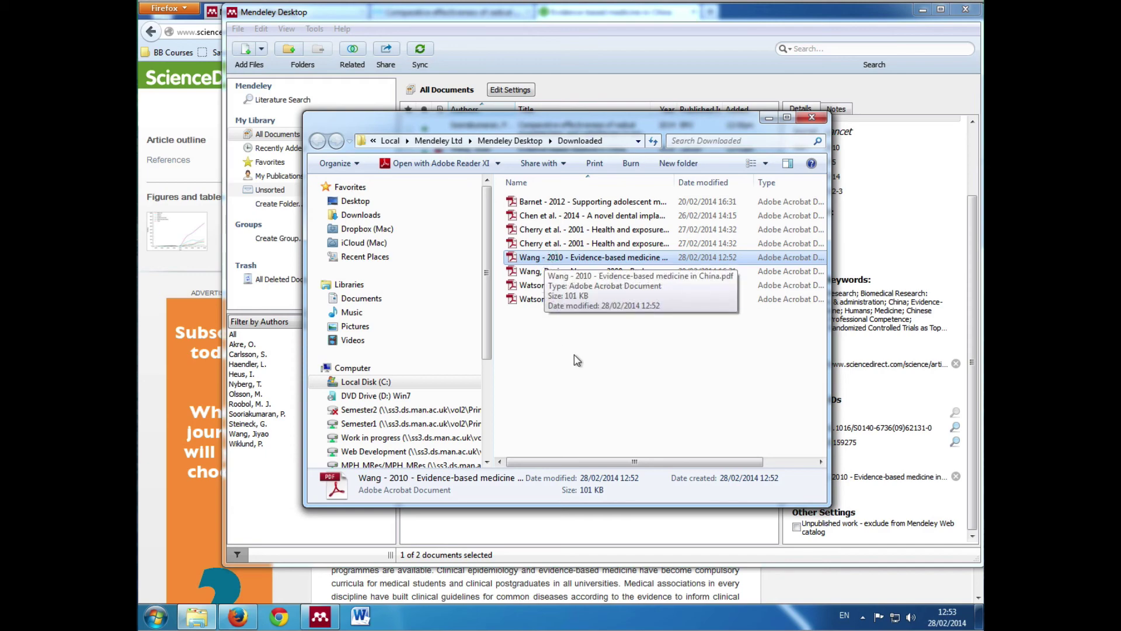
pyautogui.doubleClick(527, 258)
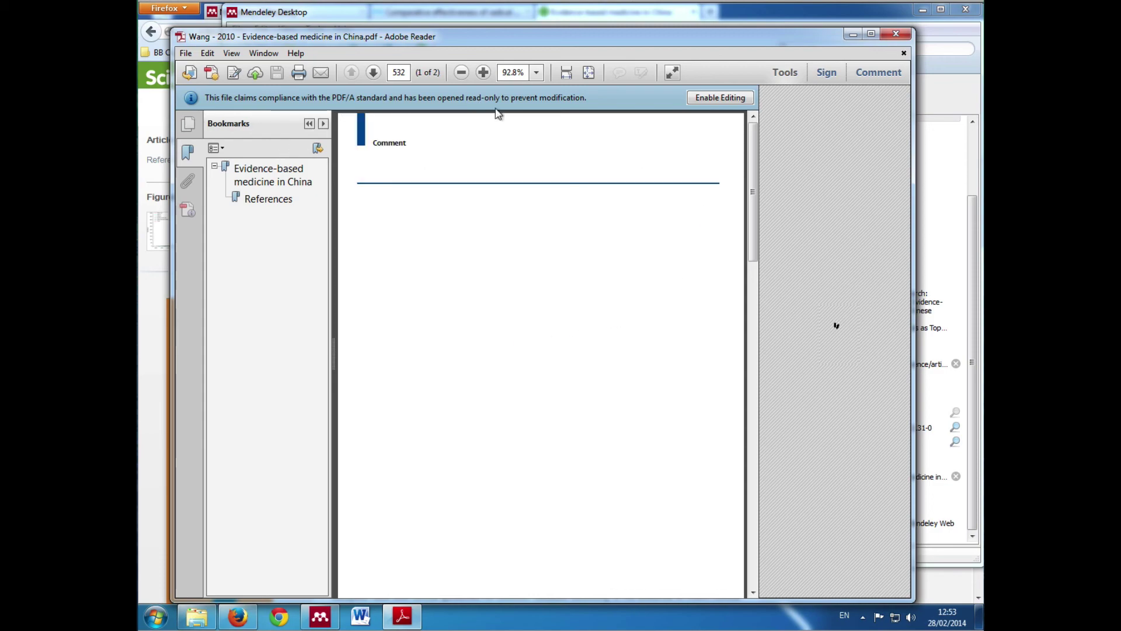
pyautogui.click(896, 34)
pyautogui.click(810, 119)
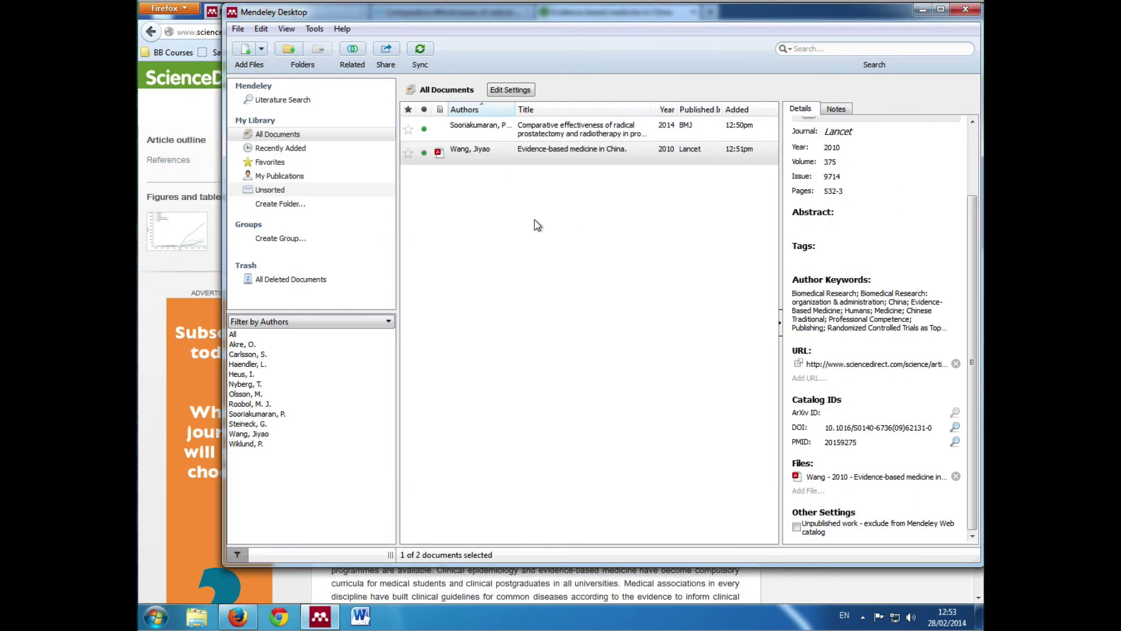
# View the Lancet article's attached PDF in Mendeley Desktop's built-in reader, and return to the library and the browser.
pyautogui.click(831, 477)
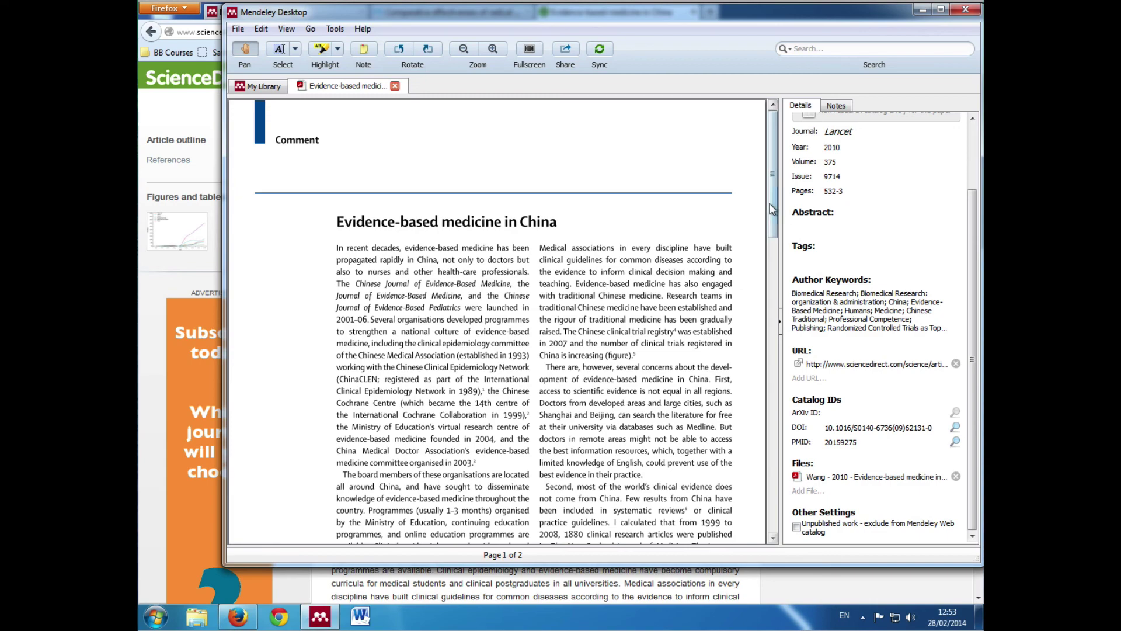
pyautogui.moveTo(773, 211); pyautogui.dragTo(761, 115)
pyautogui.click(264, 87)
pyautogui.click(200, 108)
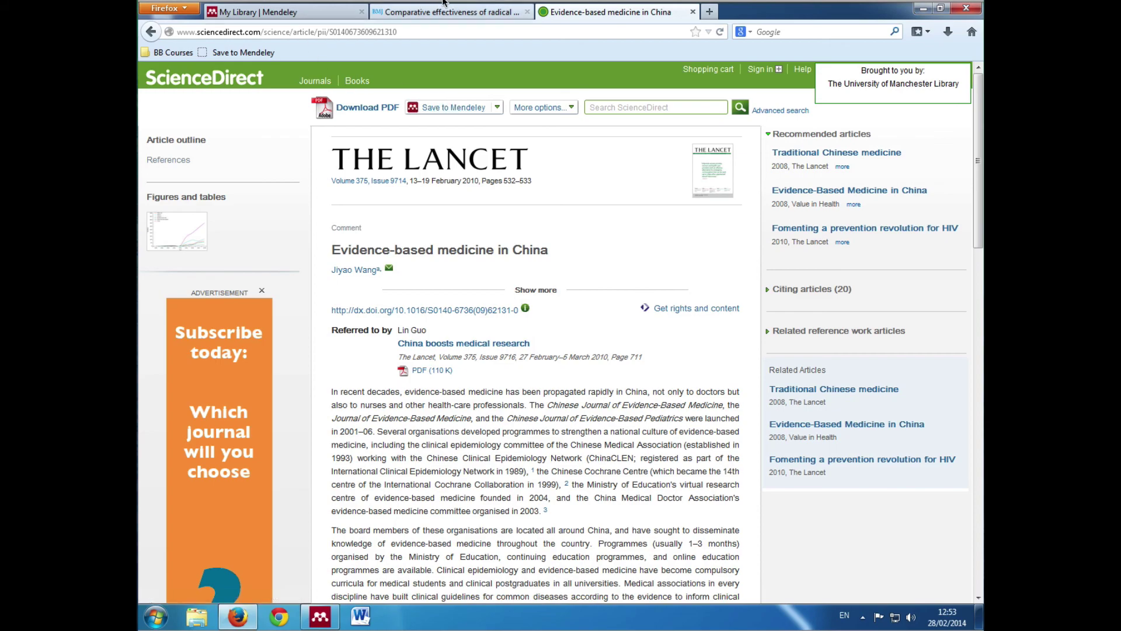
# Examine the BMJ article page on prostate cancer for its social bookmarking links, including Mendeley.
pyautogui.click(445, 16)
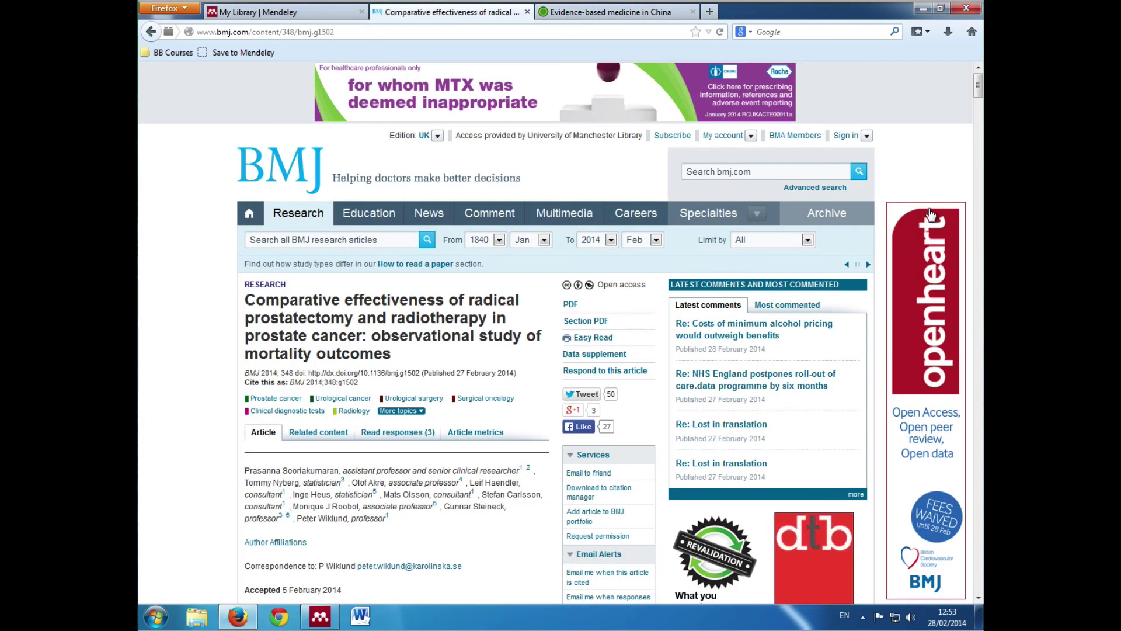
pyautogui.scroll(-12, 889, 243)
pyautogui.scroll(3, 881, 264)
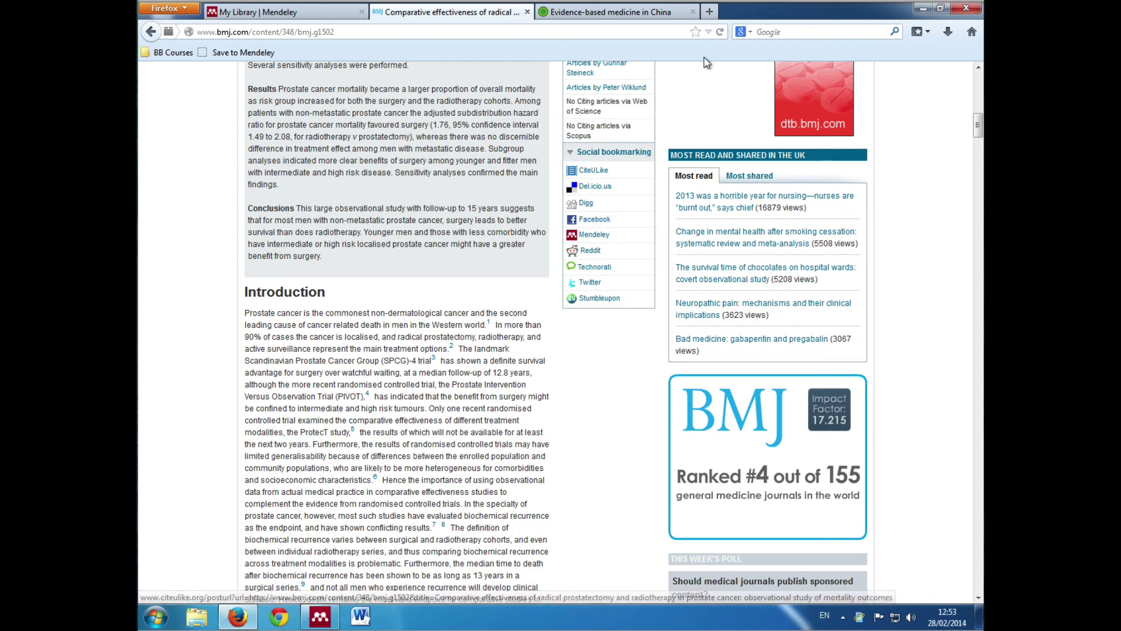
# Open a new browser tab, and from the Mendeley dashboard open the Web Importer page to review its supported sites.
pyautogui.click(710, 12)
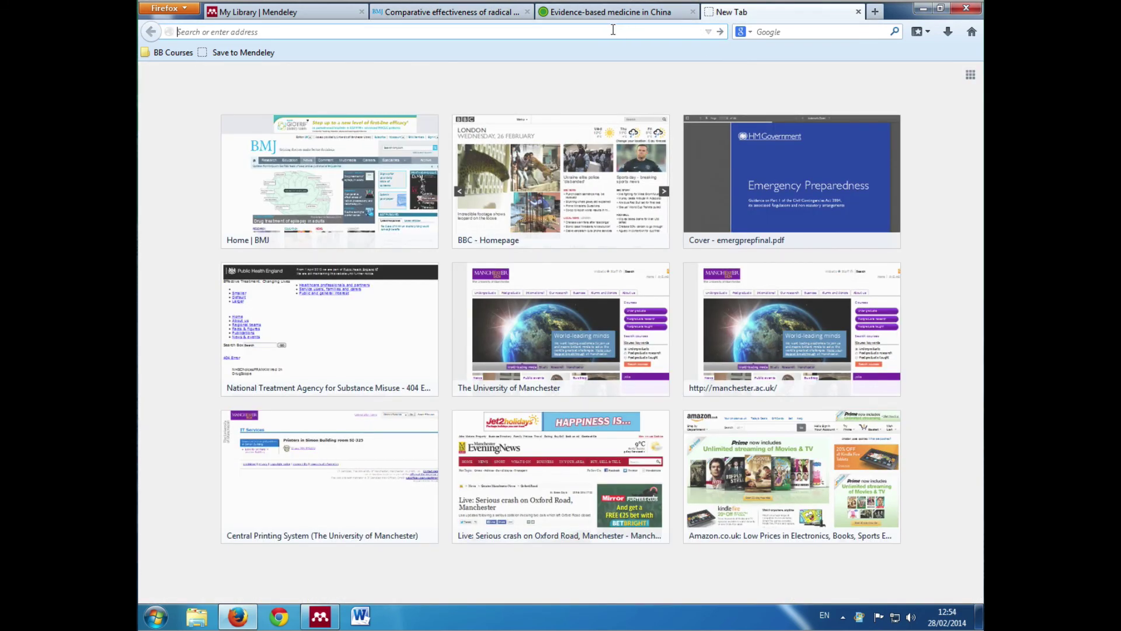
pyautogui.click(316, 16)
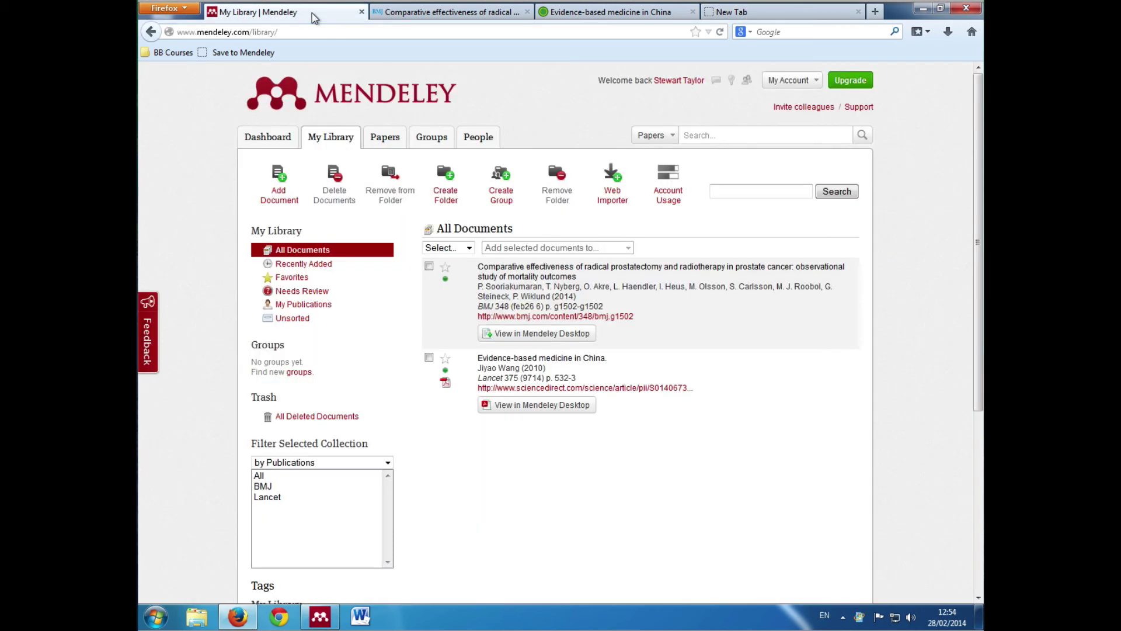
pyautogui.click(275, 138)
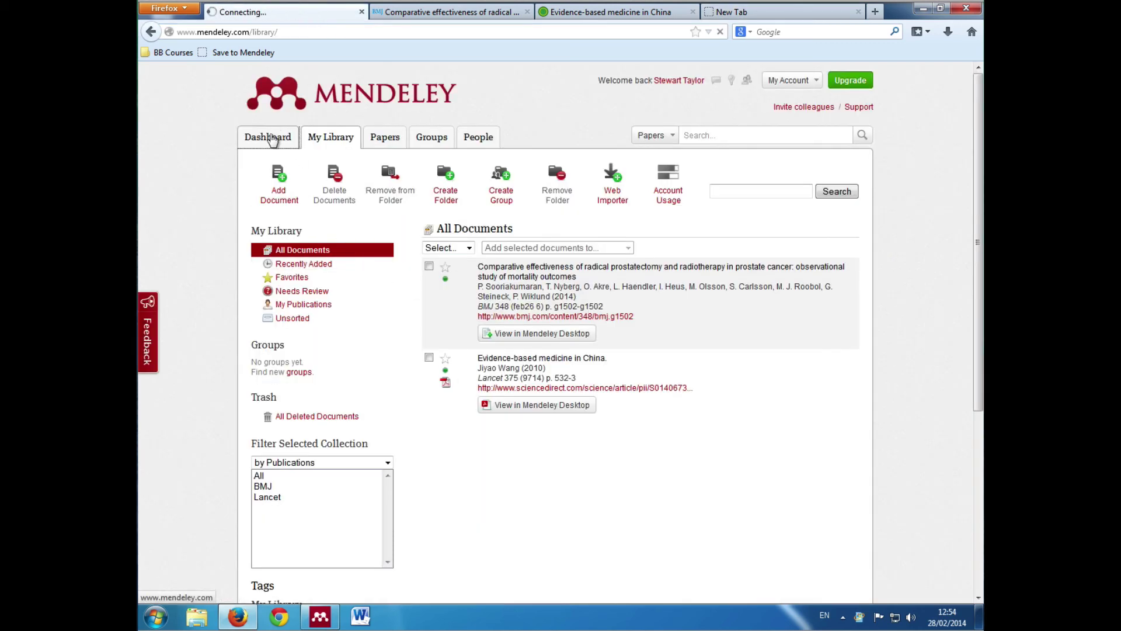
pyautogui.scroll(-3, 550, 325)
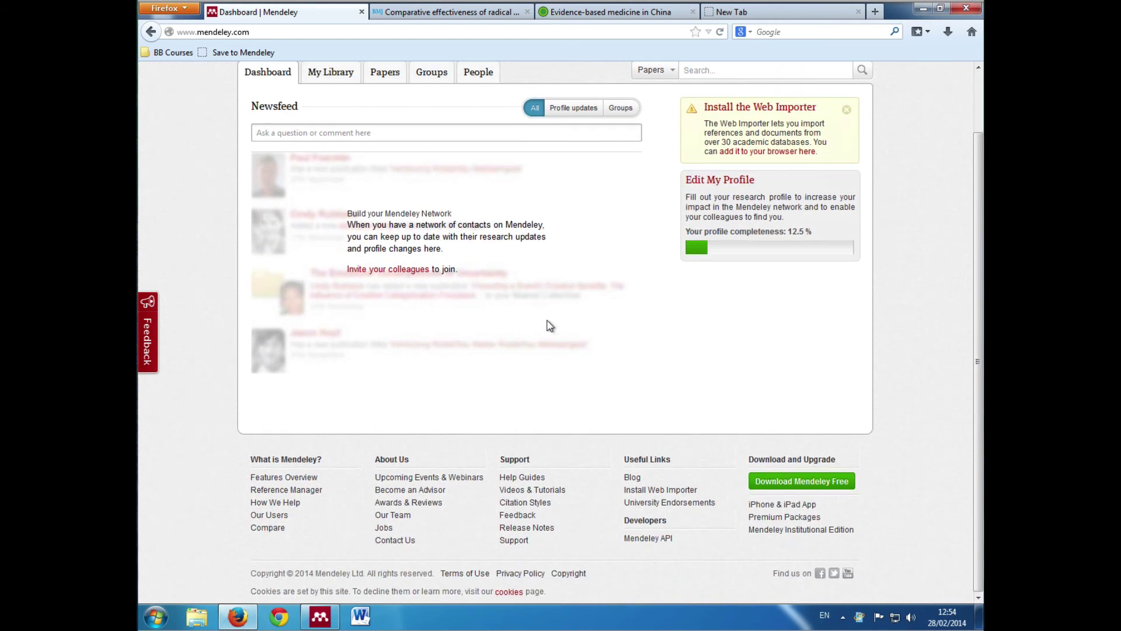
pyautogui.click(759, 107)
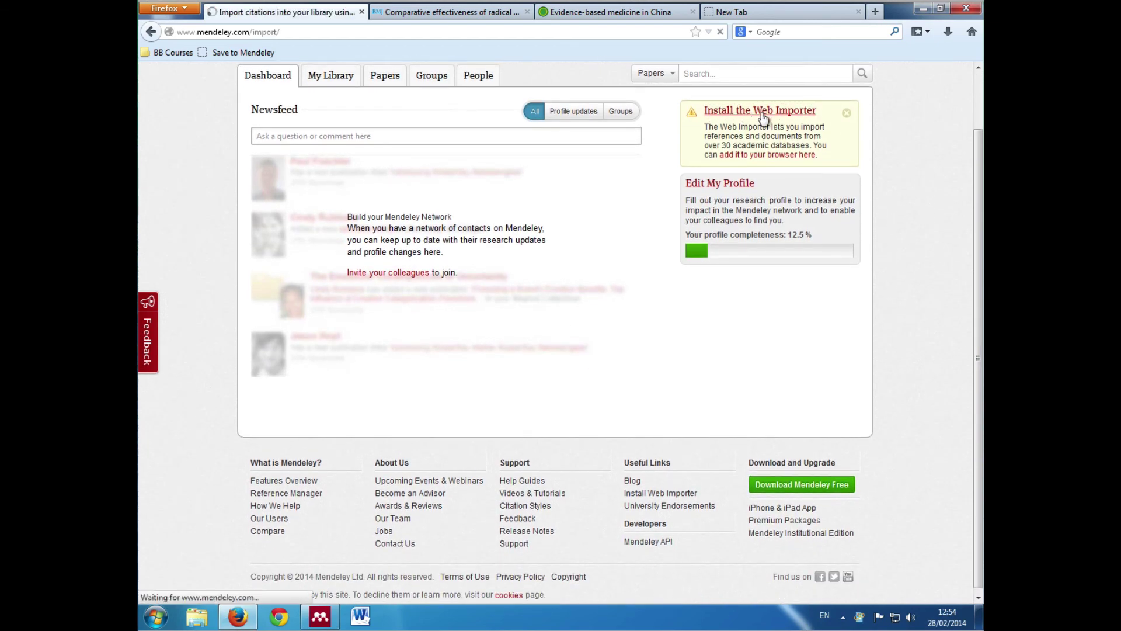
pyautogui.scroll(-8, 839, 345)
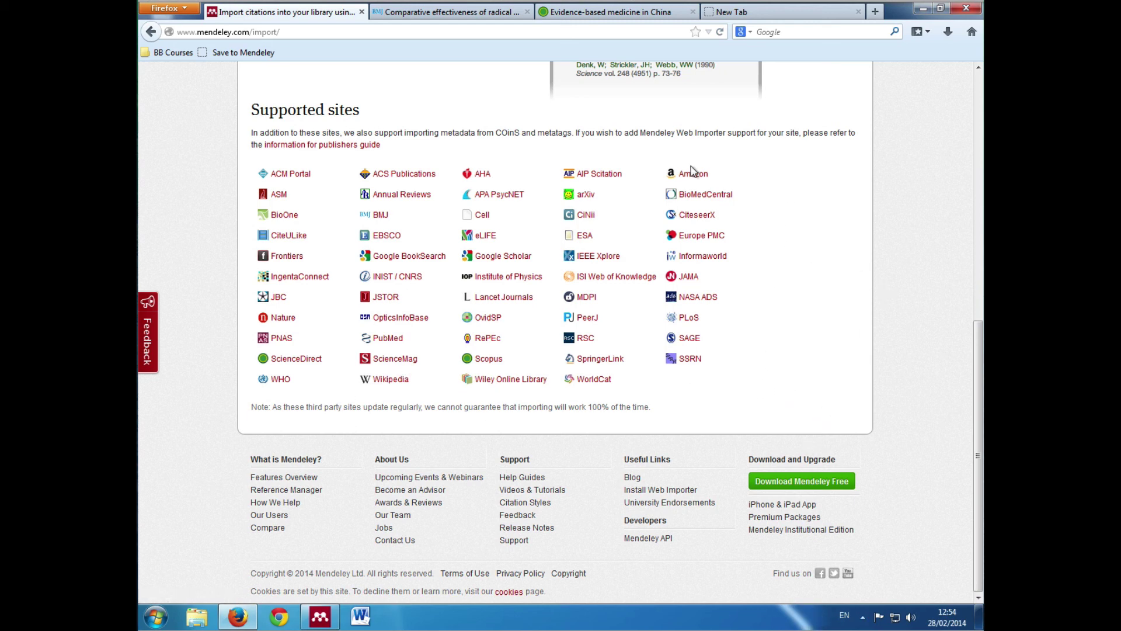
# Load amazon.co.uk in the empty browser tab and dismiss the sign-in pop-up.
pyautogui.click(786, 12)
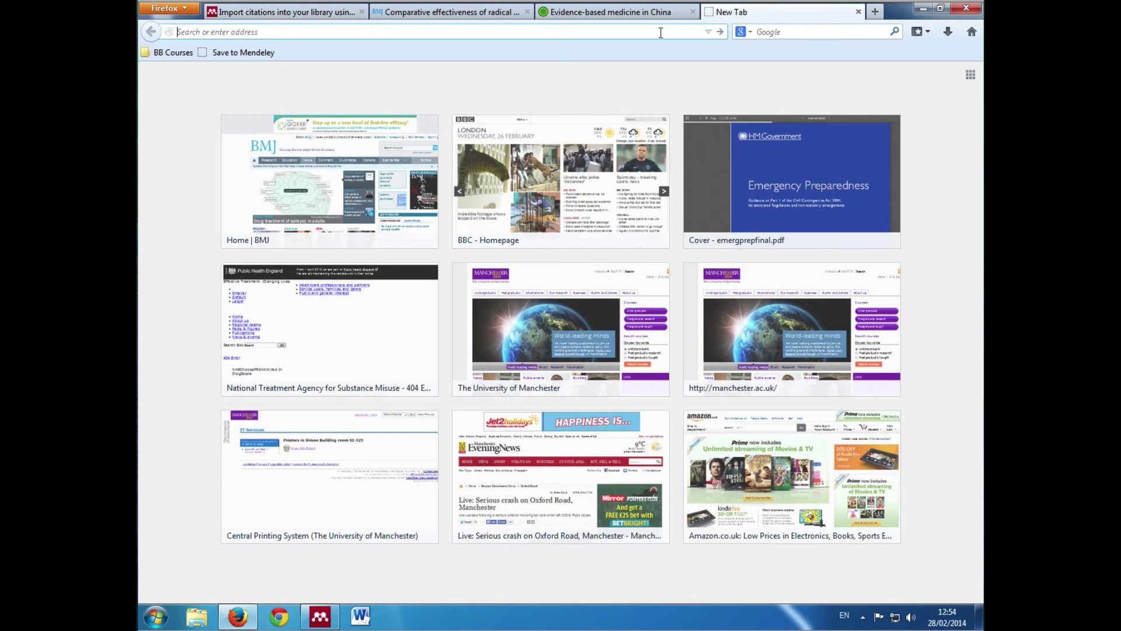
pyautogui.write('amazon.co.uk/')
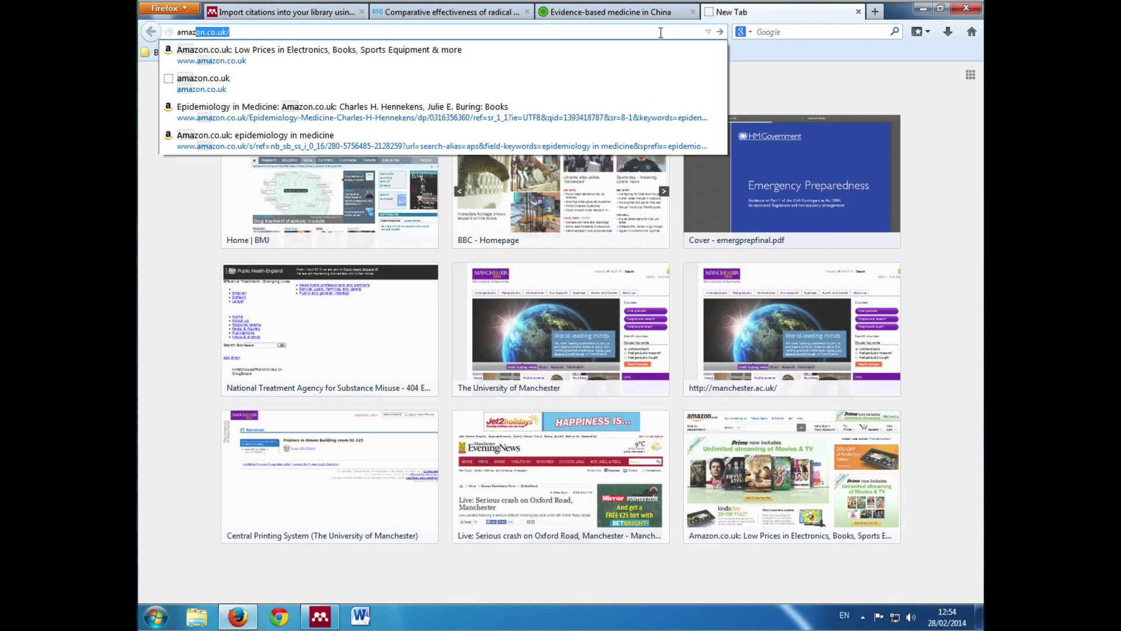
pyautogui.press('Return')
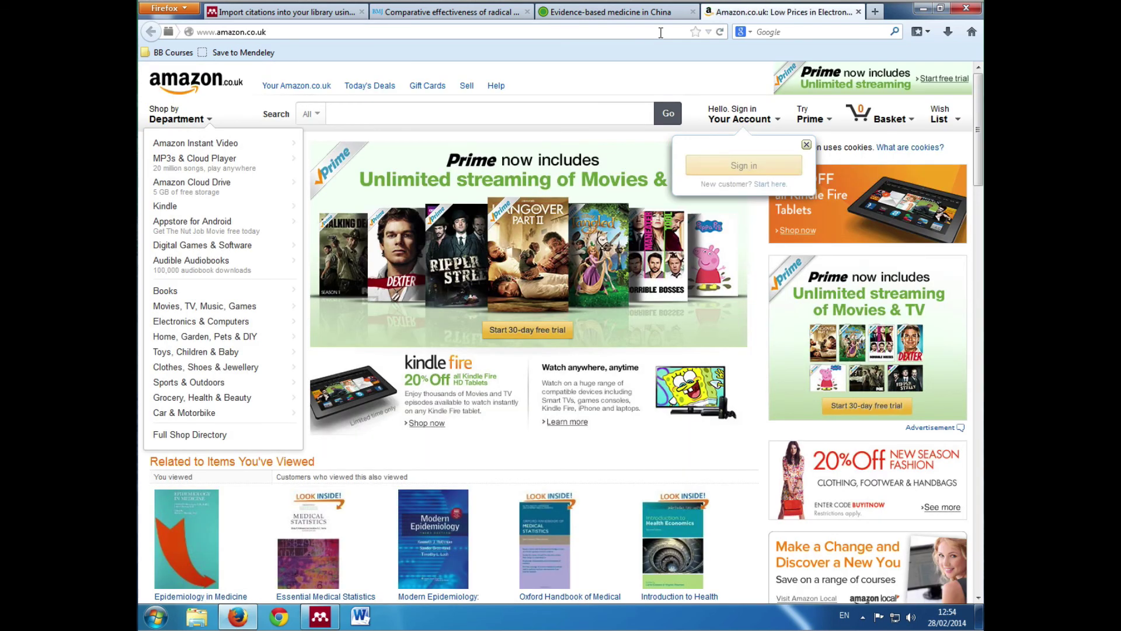
pyautogui.click(807, 144)
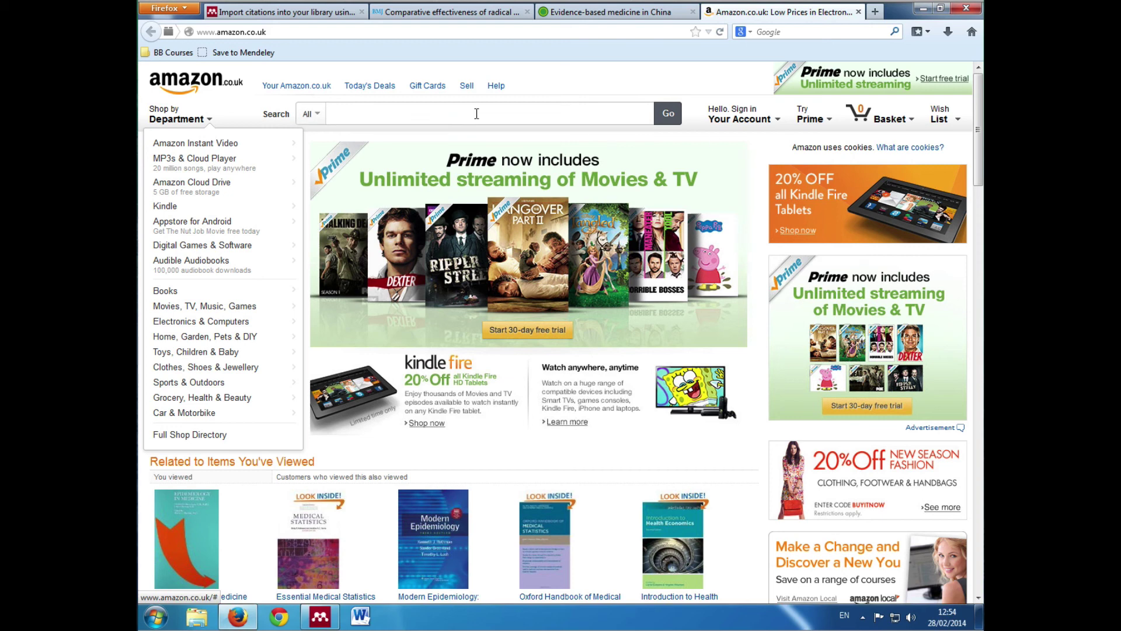
# Search all Amazon departments for "epidemiology in medicine".
pyautogui.click(410, 115)
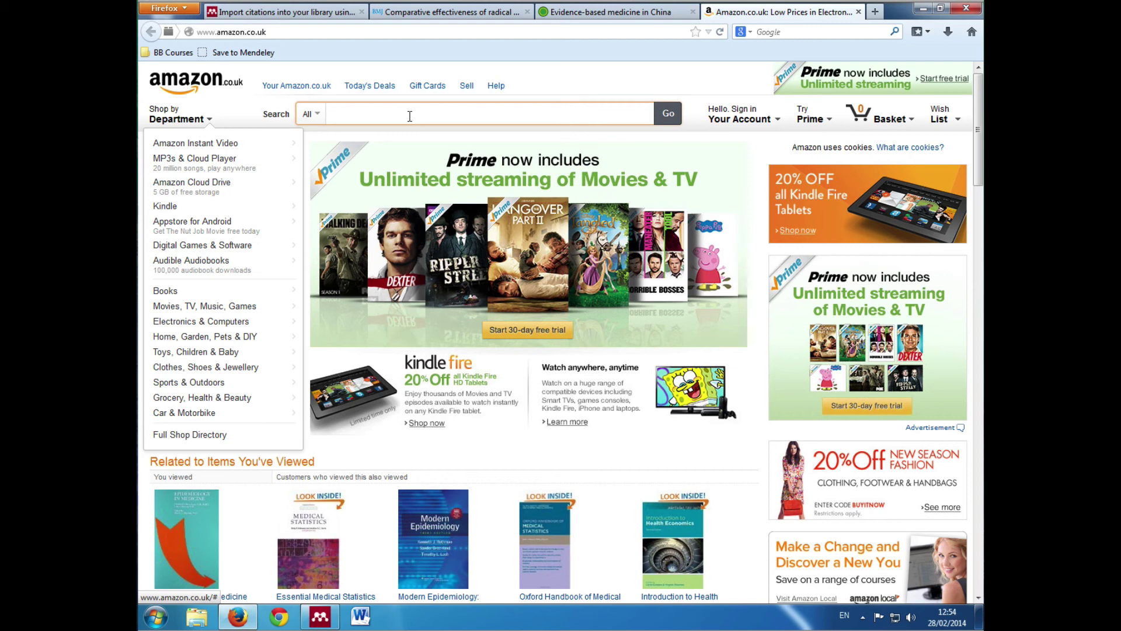
pyautogui.write('epi')
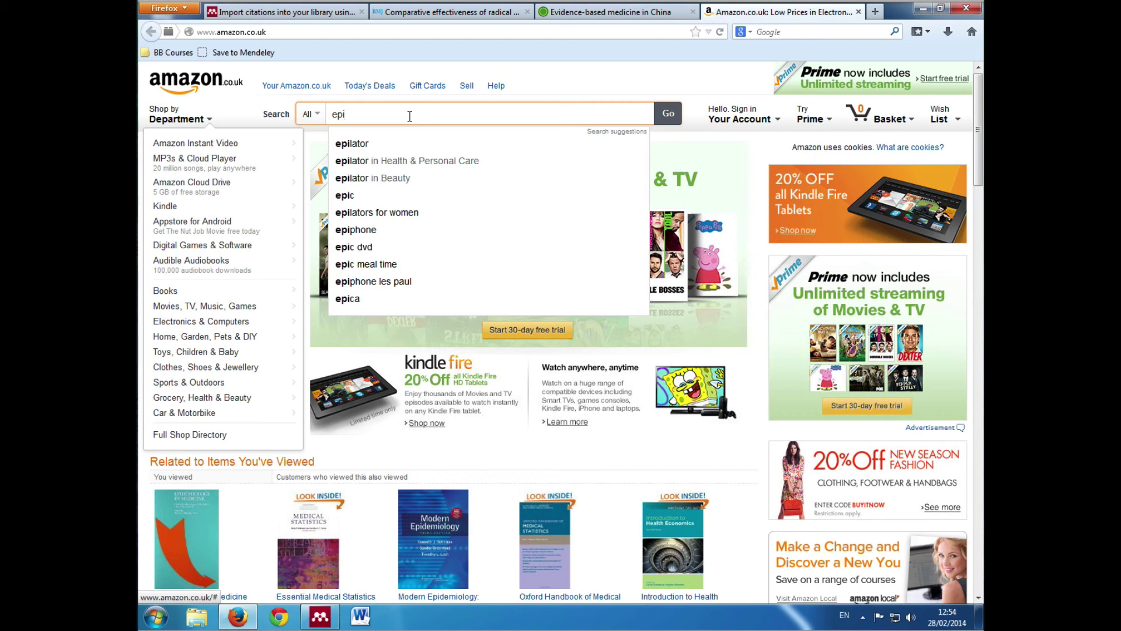
pyautogui.write('demi')
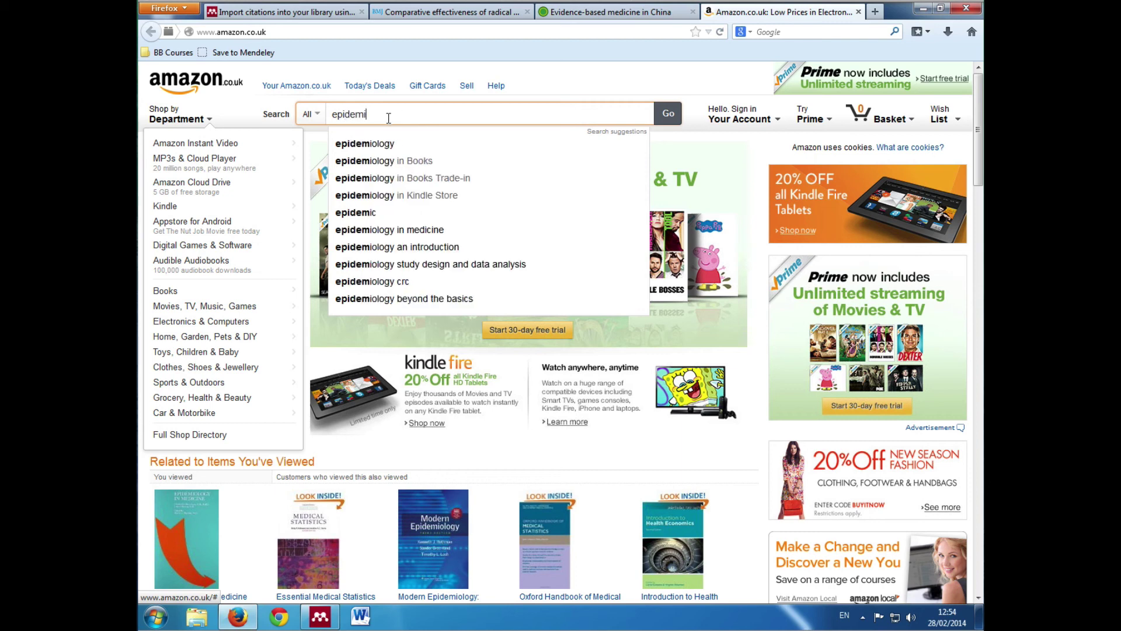
pyautogui.write('ology')
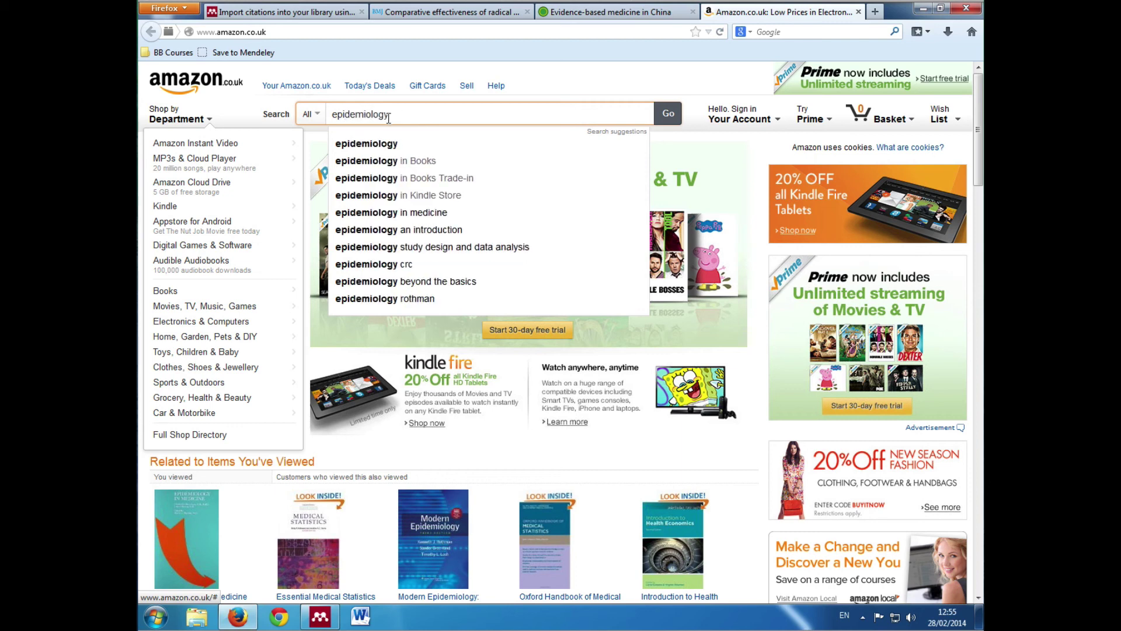
pyautogui.write(' in medi')
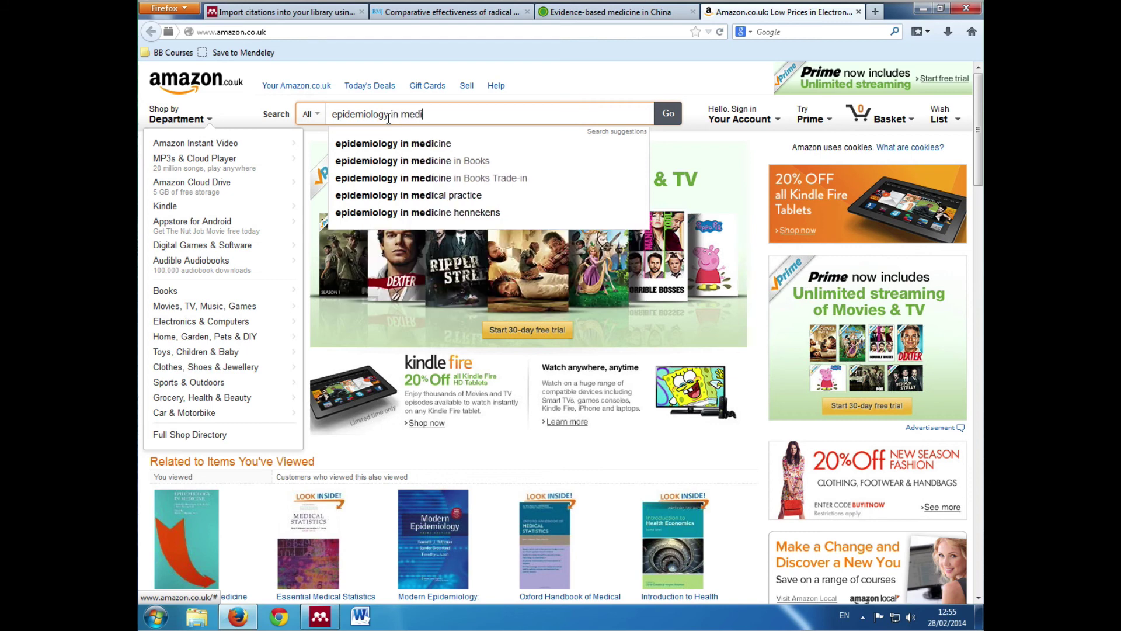
pyautogui.press('Down')
pyautogui.press('Return')
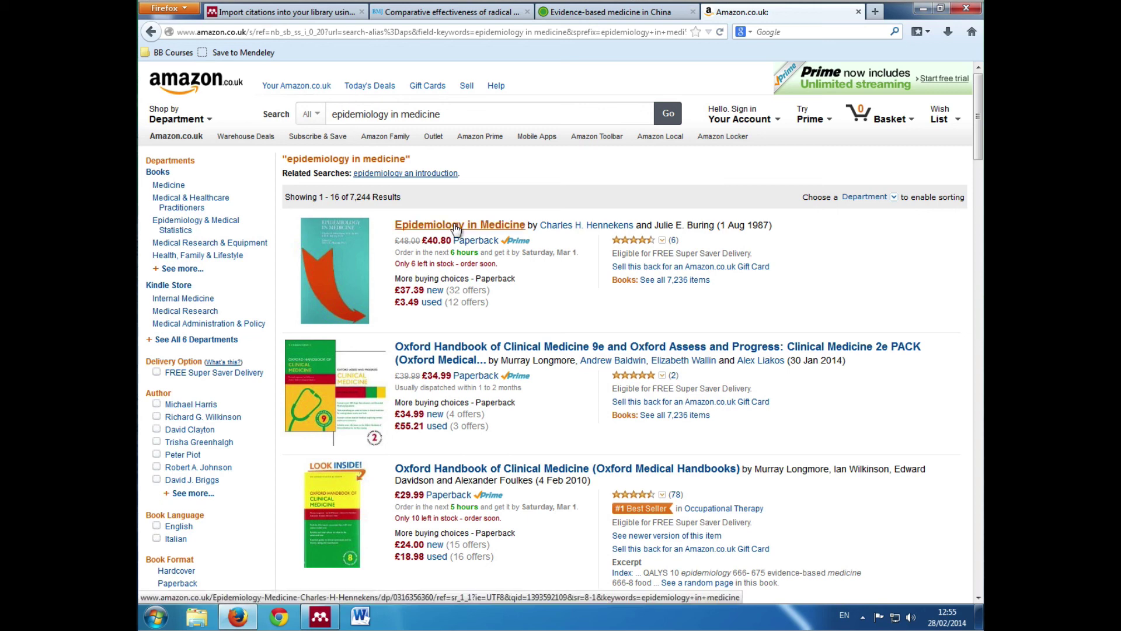
# Open the Epidemiology in Medicine paperback from the search results, save it to Mendeley's All Documents with the web importer, and close the importer.
pyautogui.click(484, 226)
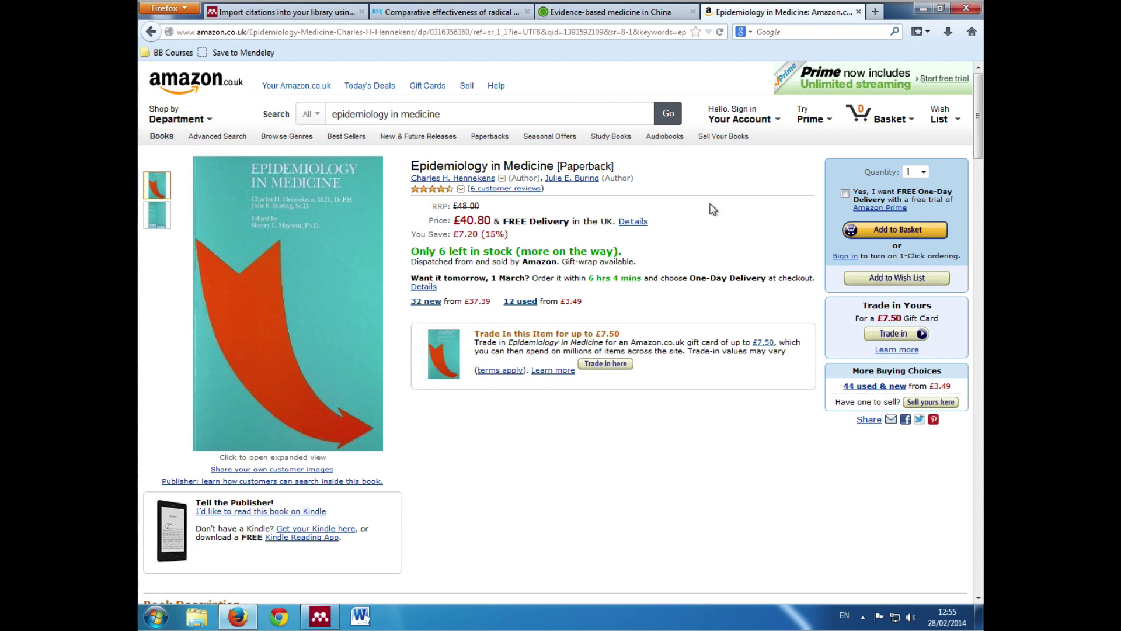
pyautogui.click(240, 53)
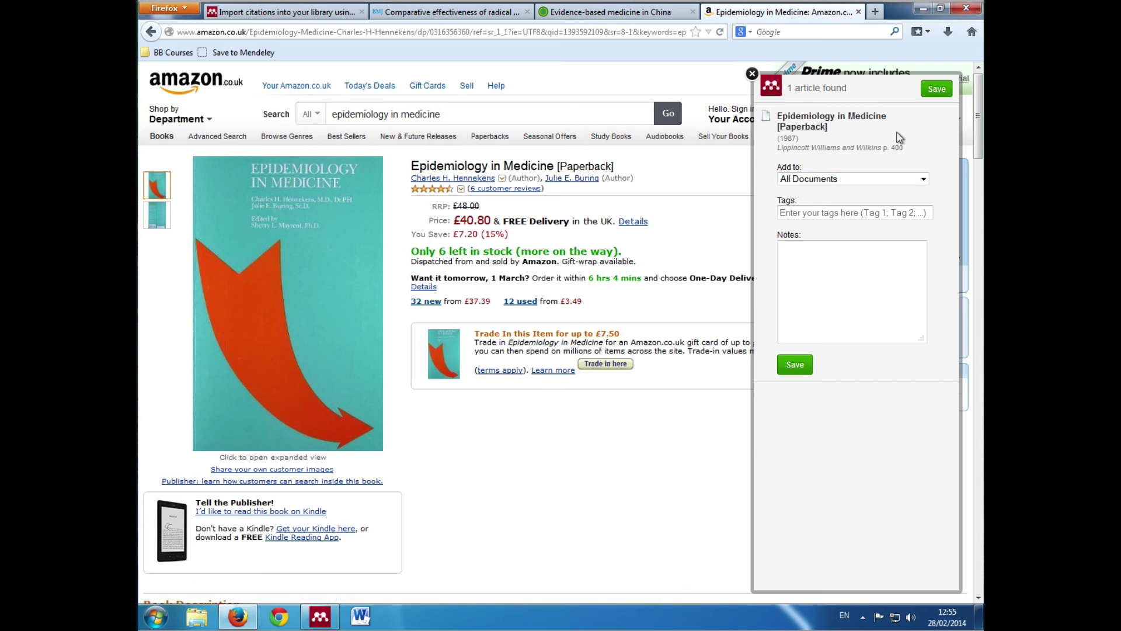
pyautogui.click(934, 91)
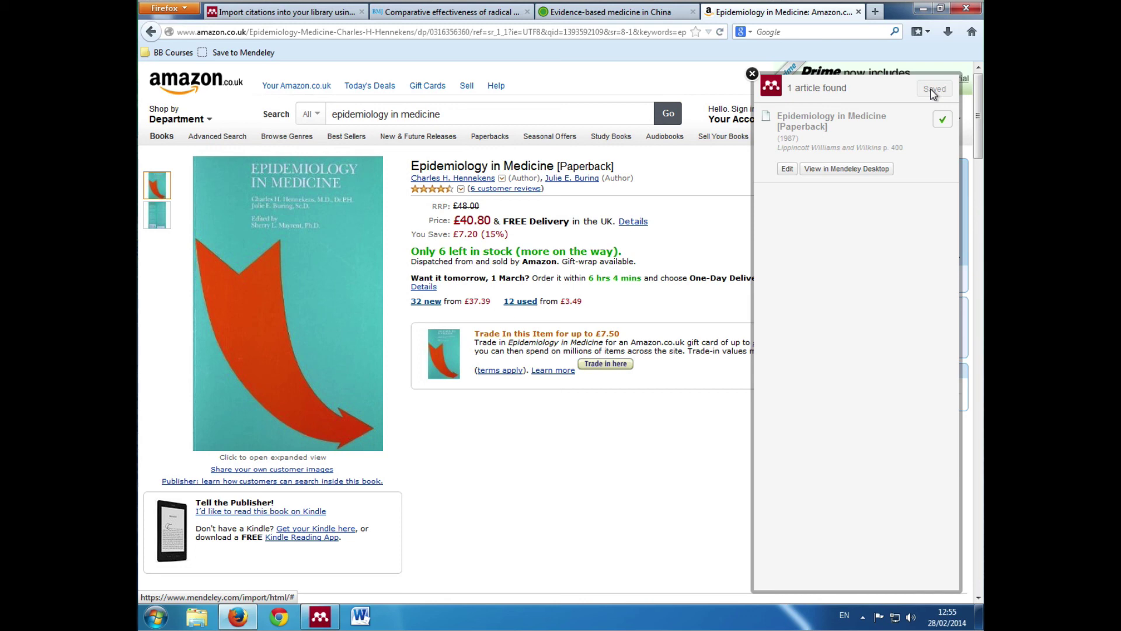
pyautogui.click(752, 74)
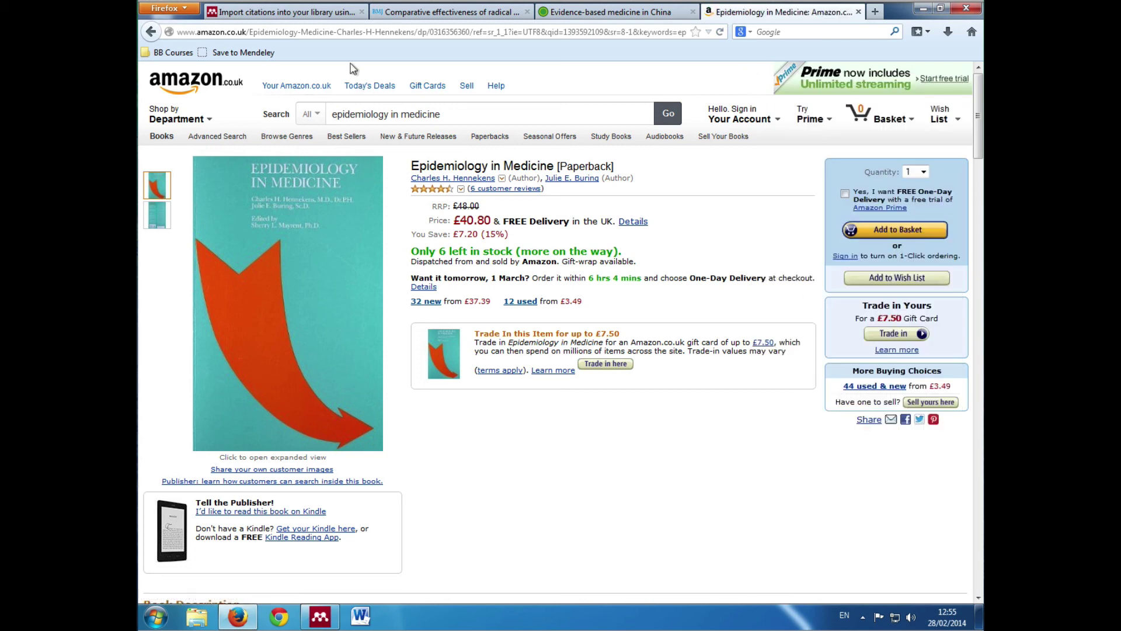
# Return to the Mendeley website and open My Library to review the saved references.
pyautogui.click(302, 16)
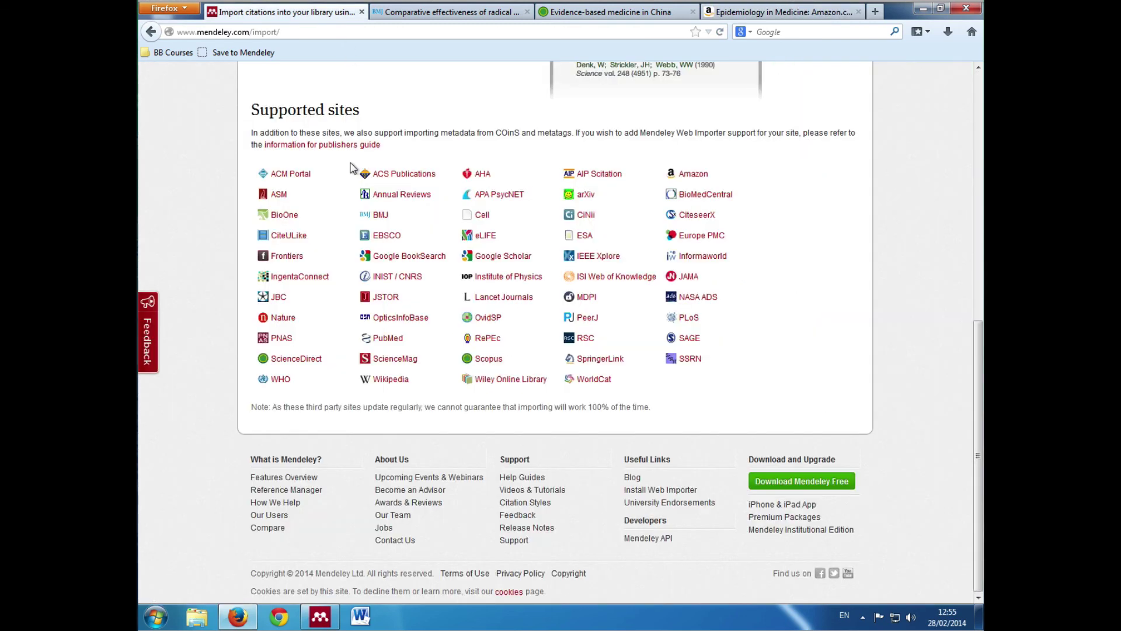
pyautogui.scroll(8, 354, 168)
pyautogui.click(330, 138)
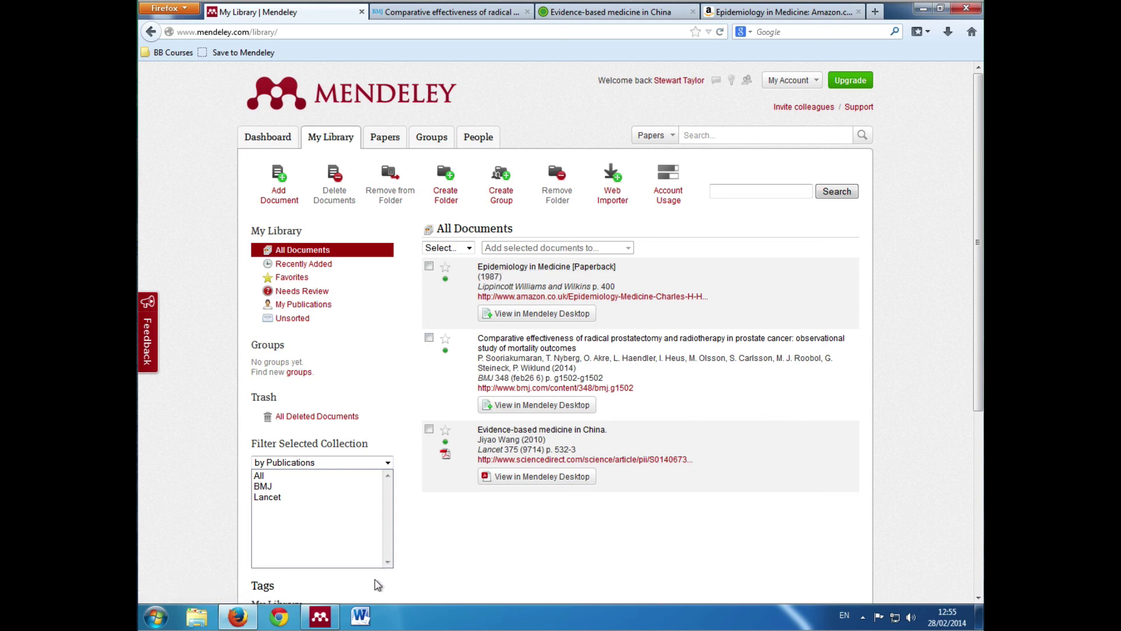
# Switch to Mendeley Desktop, sync the library, and show All Documents.
pyautogui.click(320, 616)
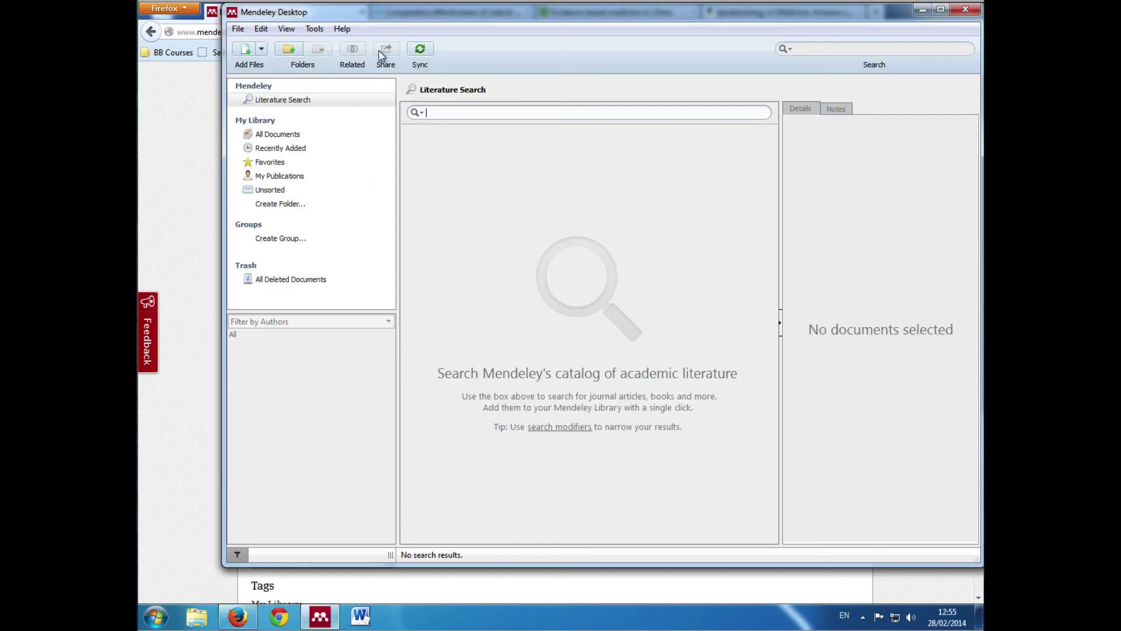
pyautogui.click(422, 51)
pyautogui.click(281, 138)
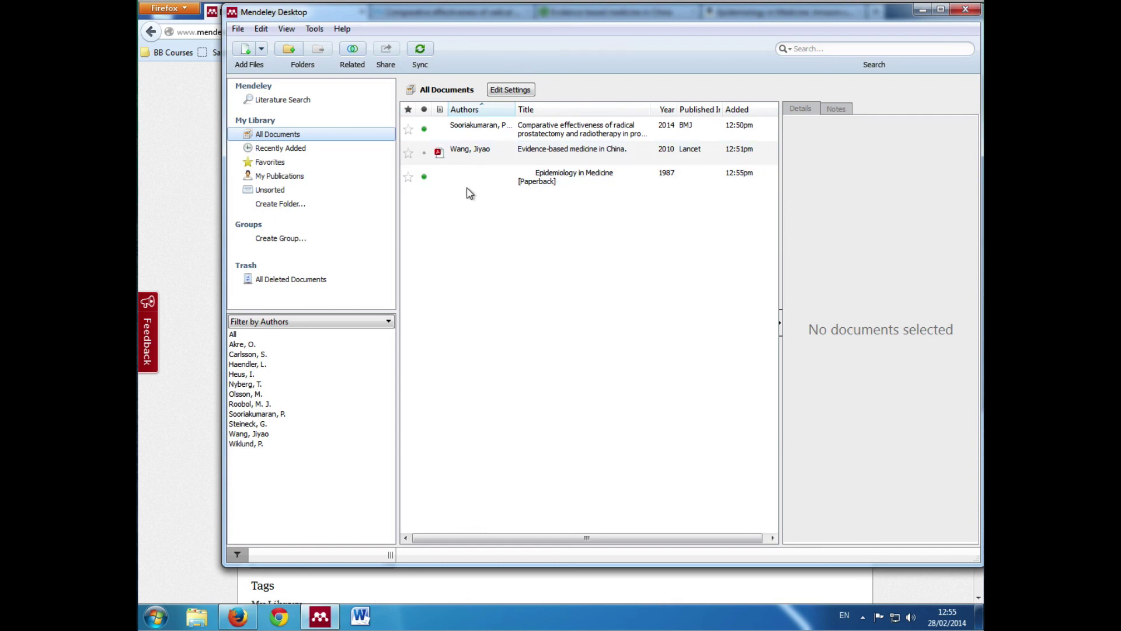
# Examine the Epidemiology in Medicine entry's details in Mendeley Desktop and check the book's authors on its Amazon page.
pyautogui.click(565, 180)
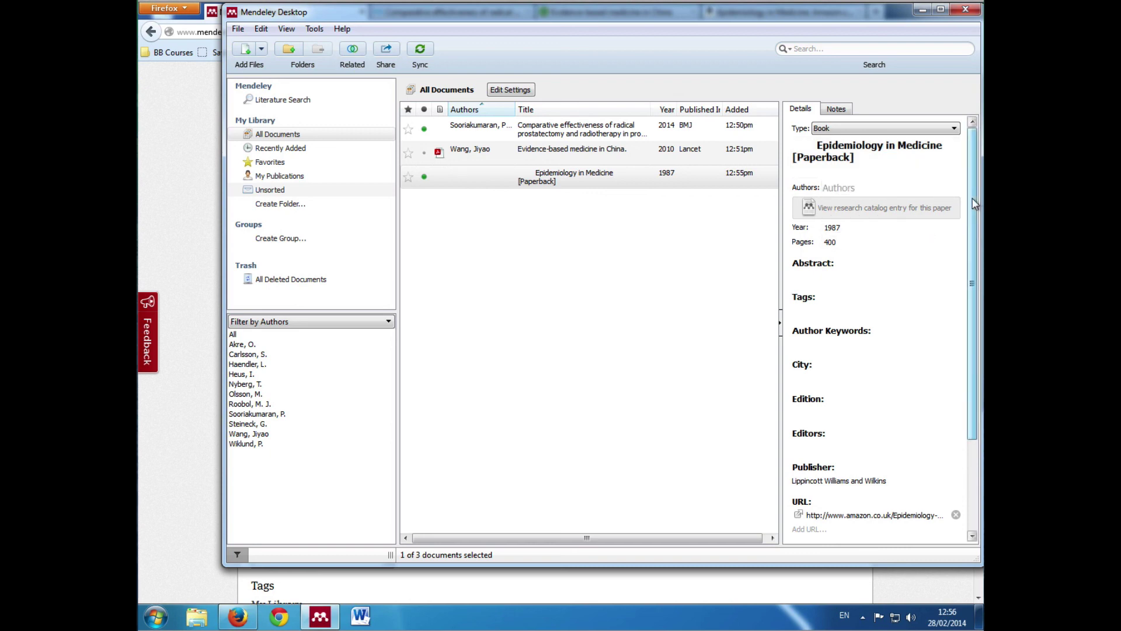
pyautogui.scroll(-2, 973, 222)
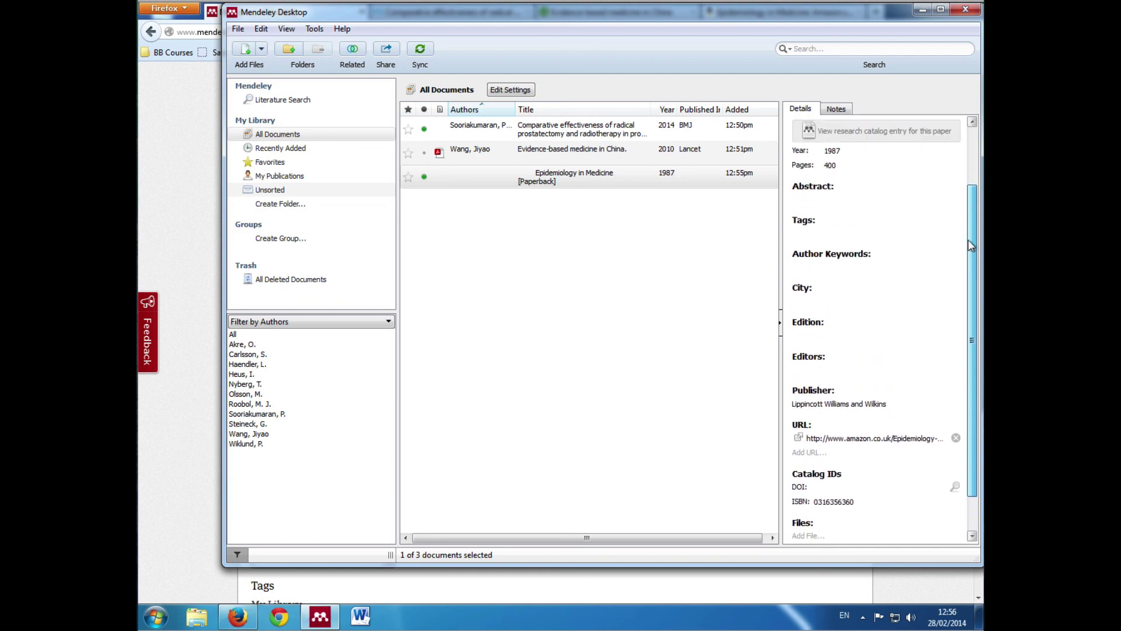
pyautogui.scroll(3, 970, 245)
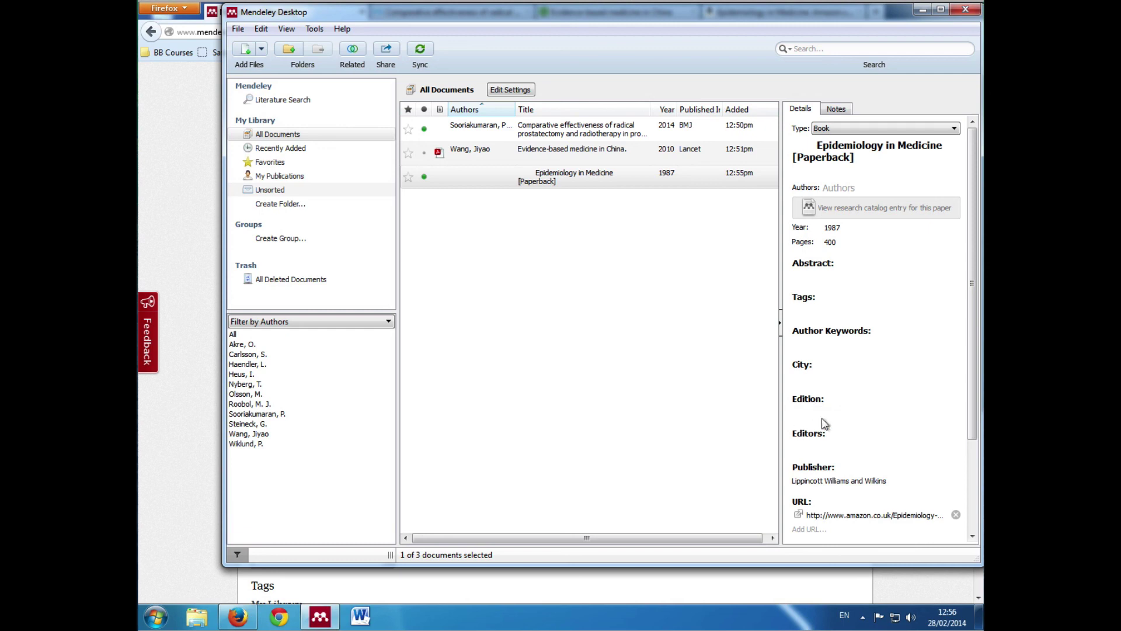
pyautogui.click(176, 136)
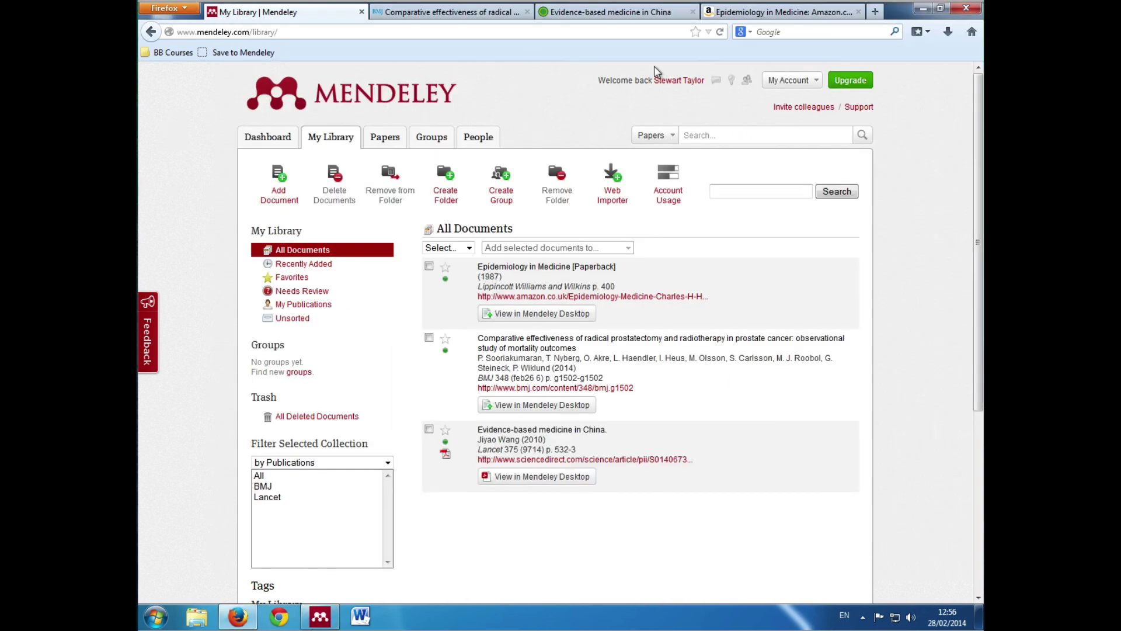
pyautogui.click(796, 12)
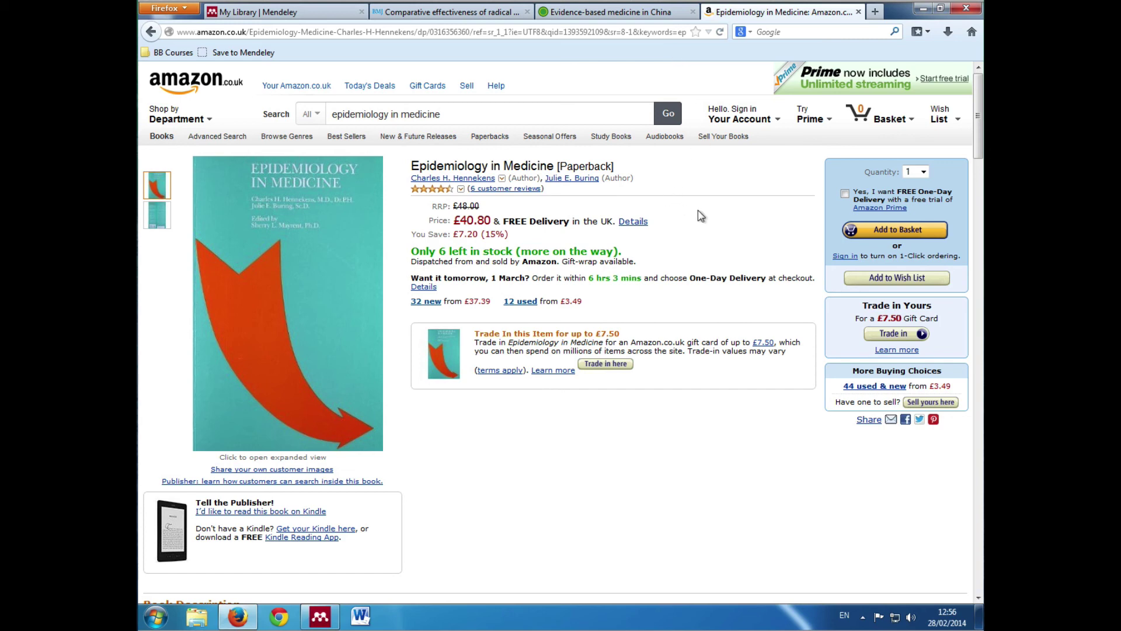
# In Mendeley Desktop, enter the first author's surname and initial, separated by a comma, in the Epidemiology in Medicine entry's Authors field.
pyautogui.click(320, 617)
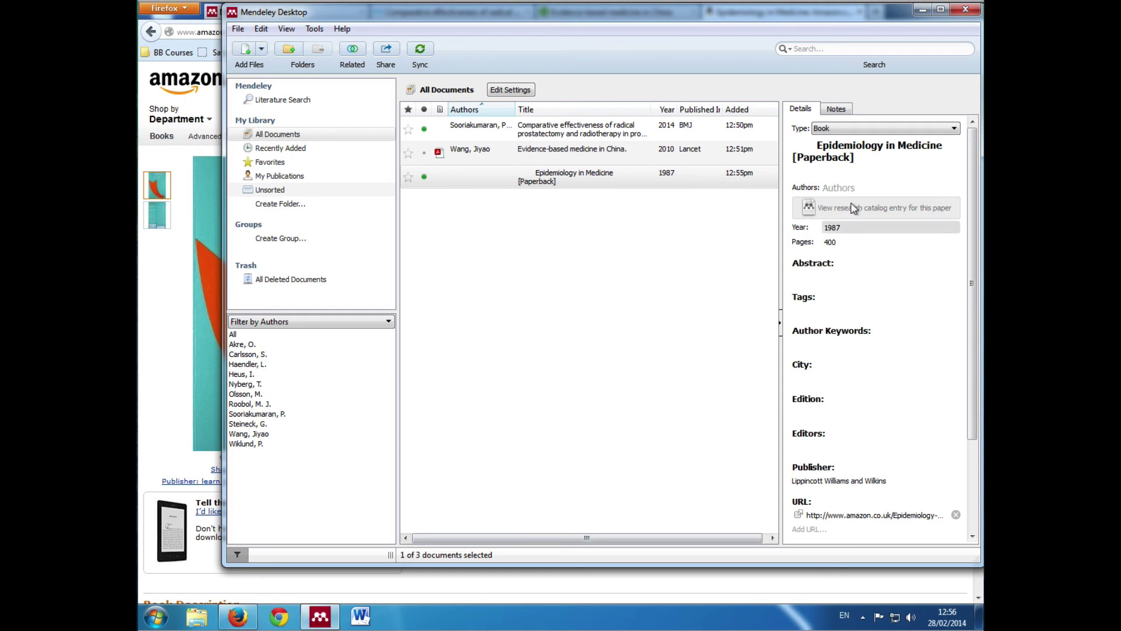
pyautogui.click(829, 187)
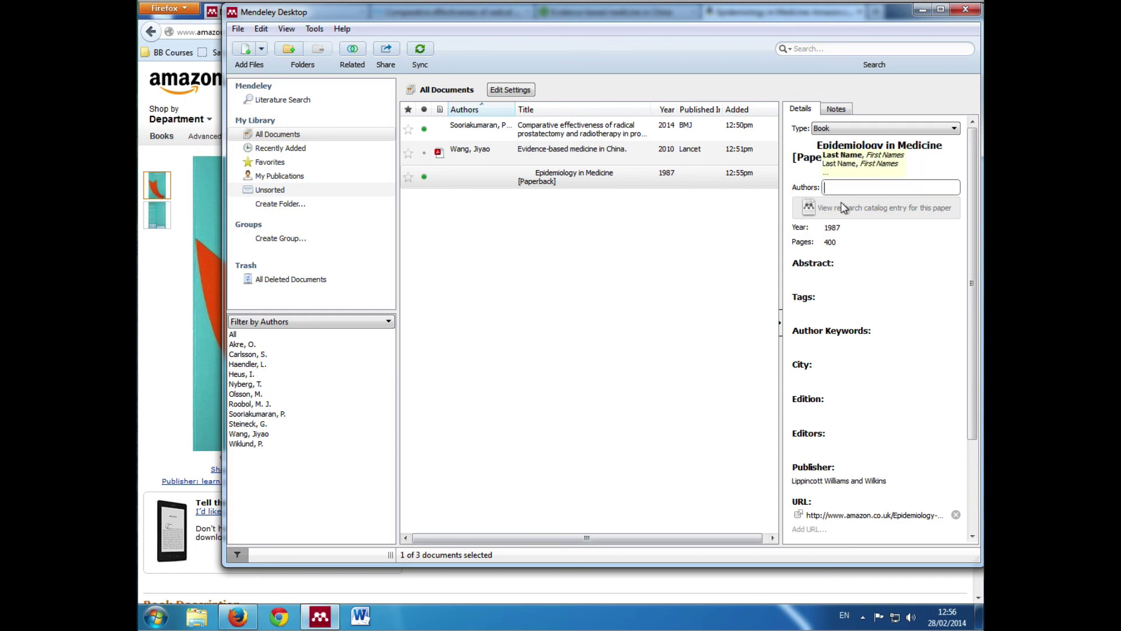
pyautogui.write('He')
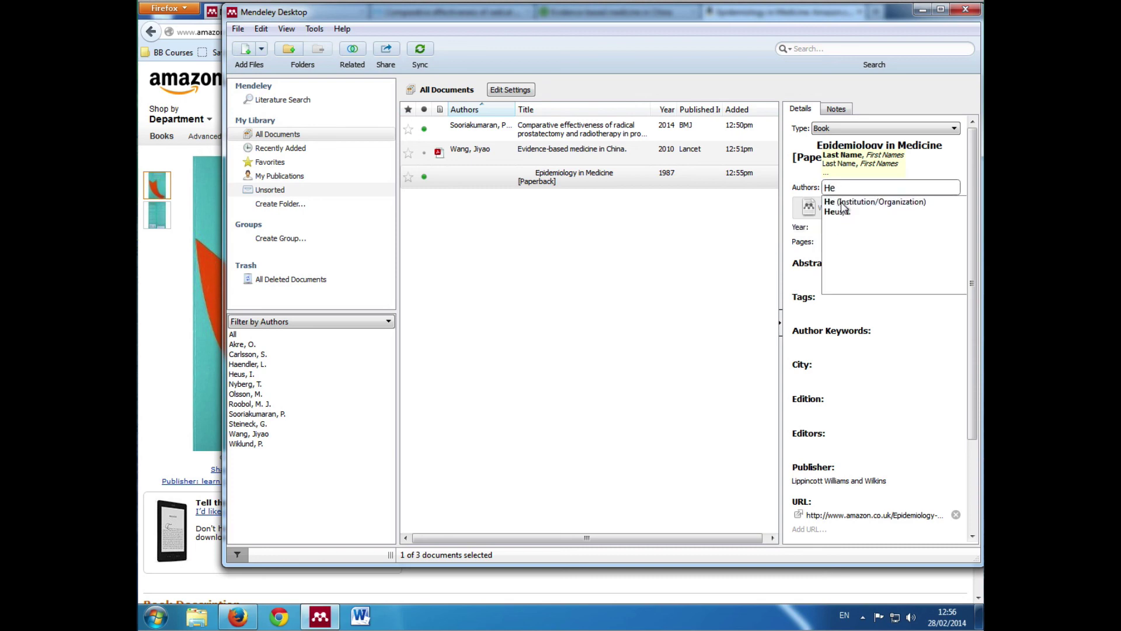
pyautogui.write('nnek')
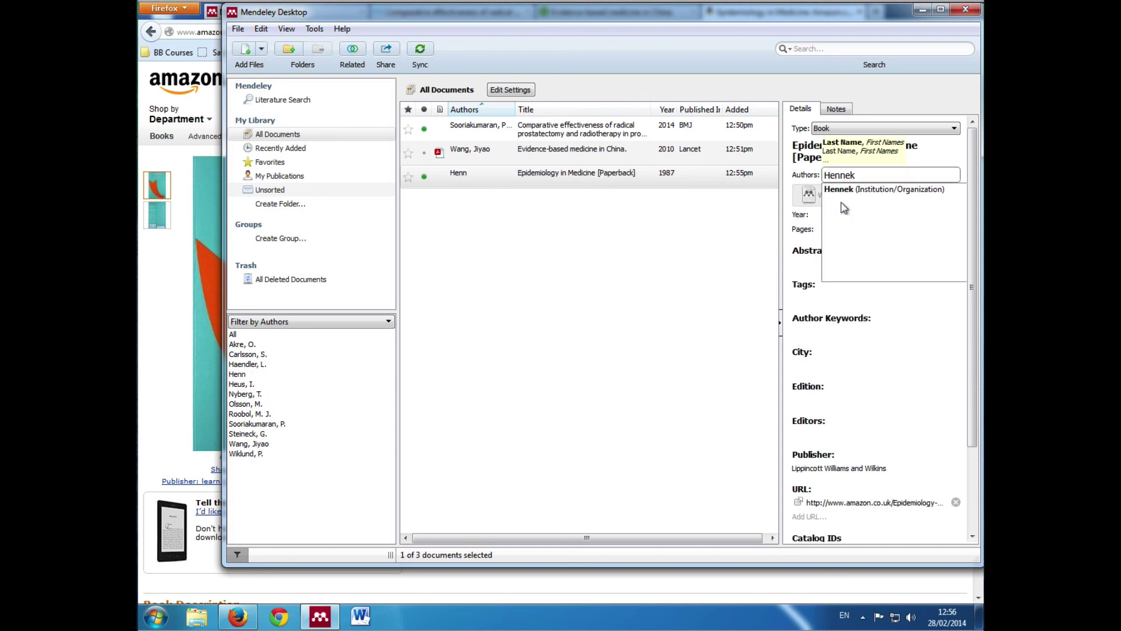
pyautogui.write('ens')
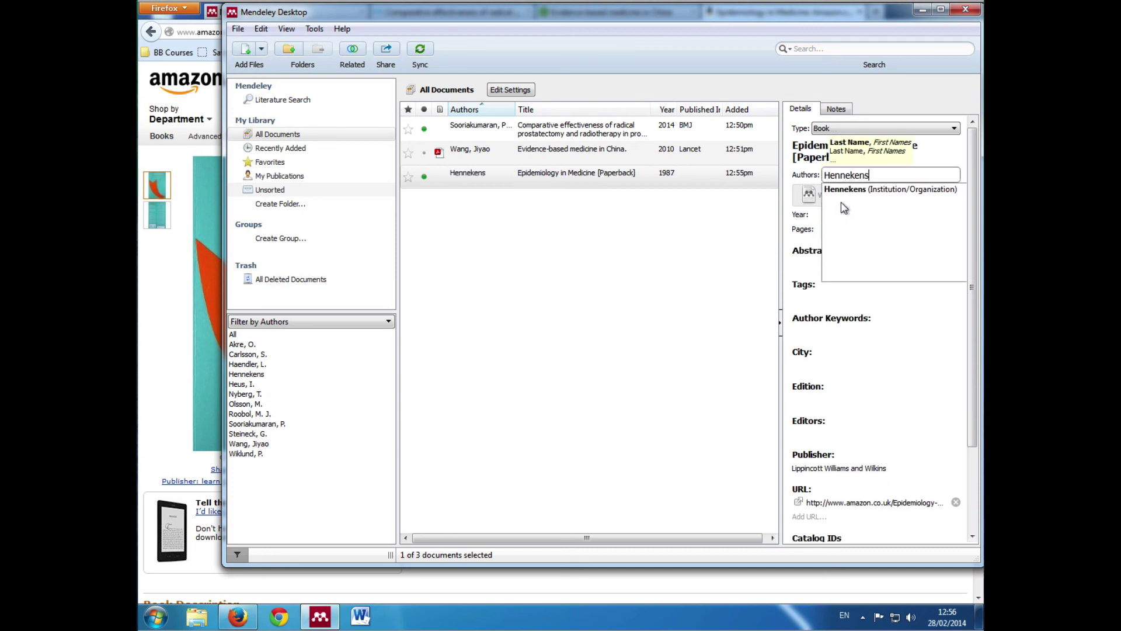
pyautogui.write(',C')
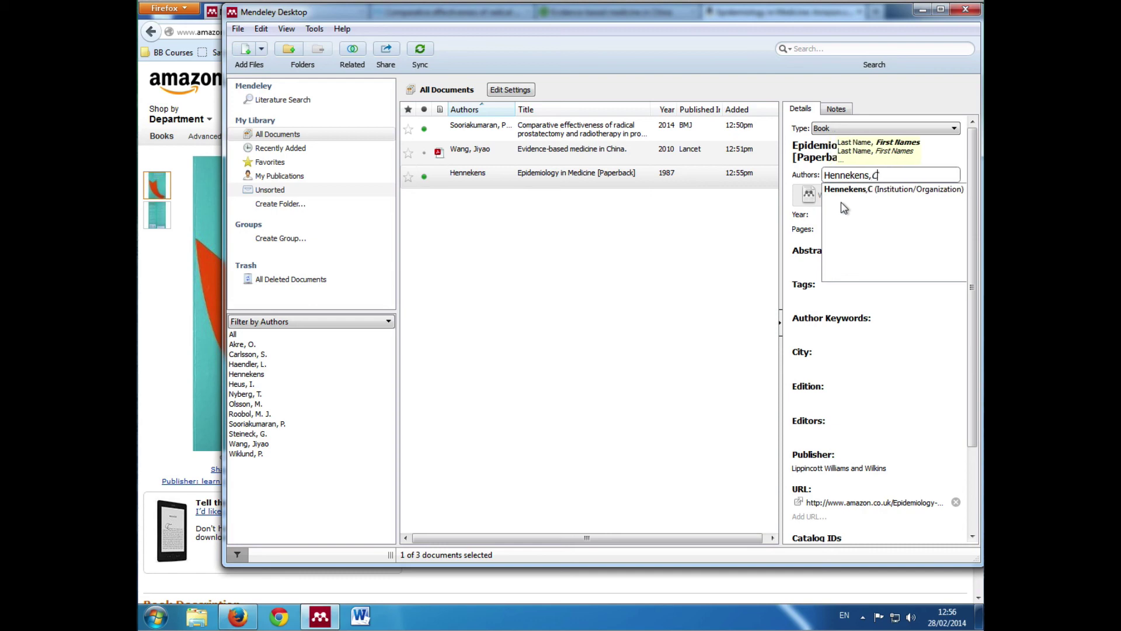
# Check the second author on the Amazon page, and add their surname and initial on a new line of the Mendeley Desktop entry's Authors field.
pyautogui.click(161, 310)
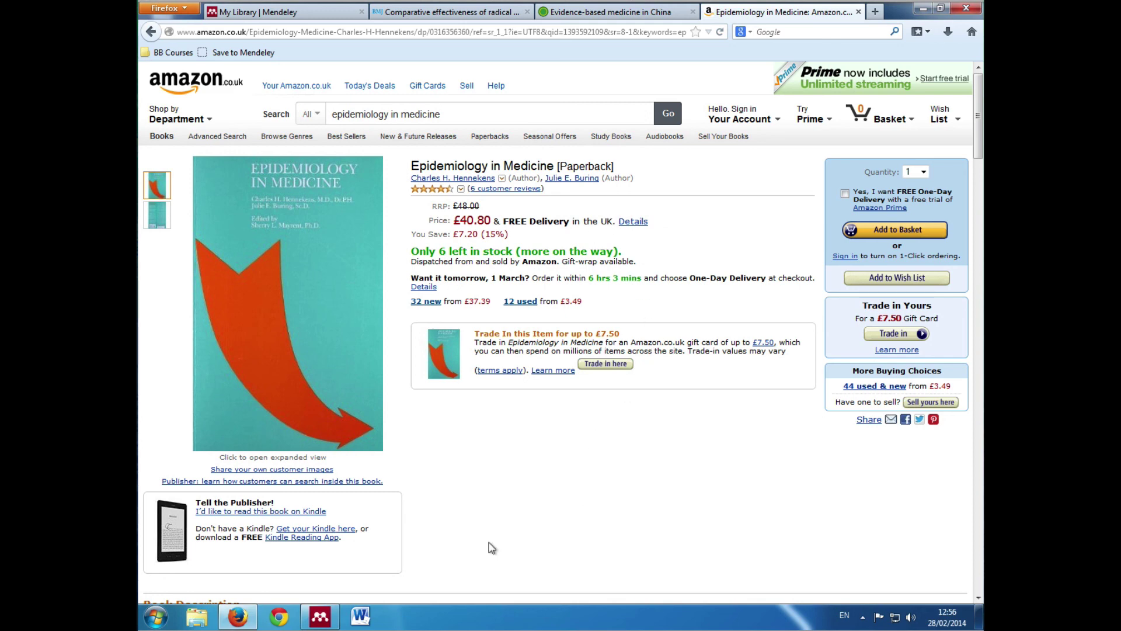
pyautogui.click(320, 617)
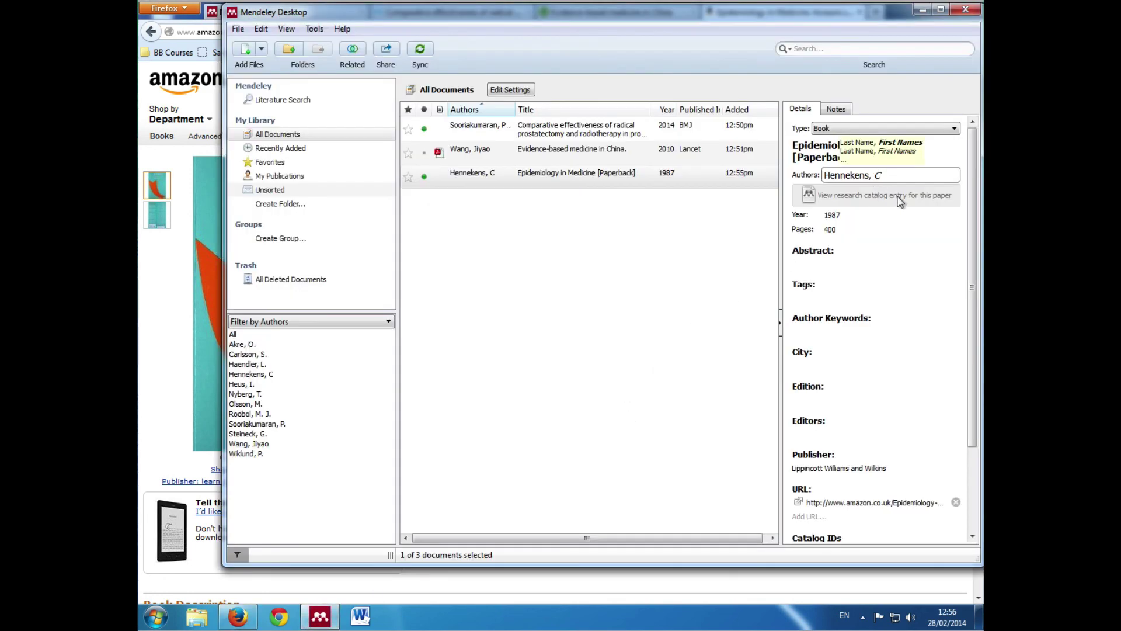
pyautogui.press('Return')
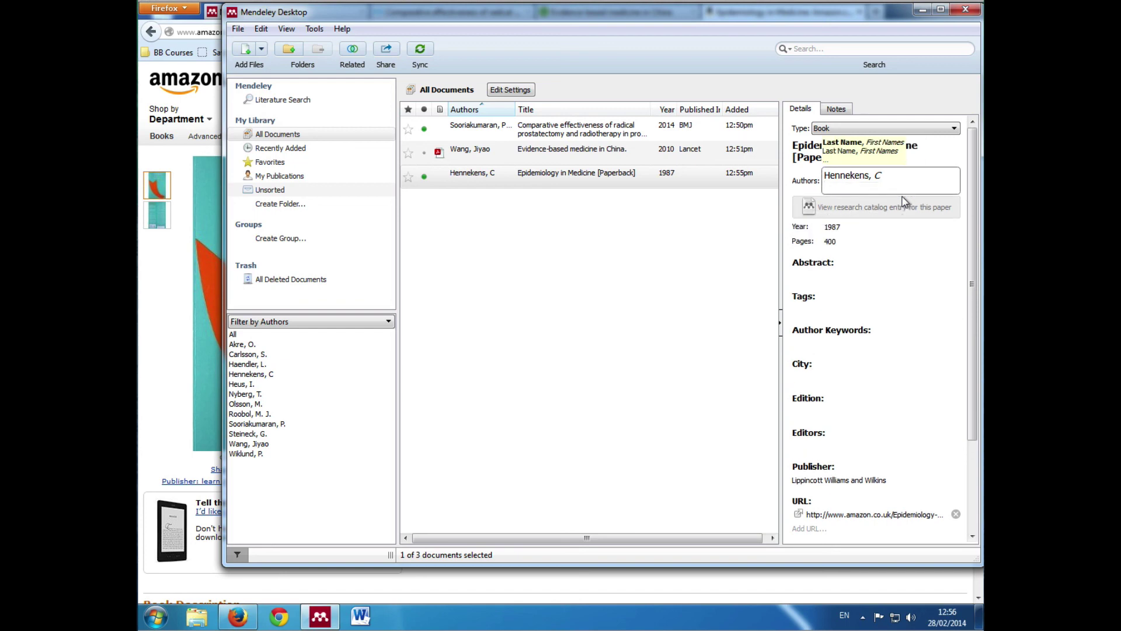
pyautogui.write('Bur')
pyautogui.write('ing,')
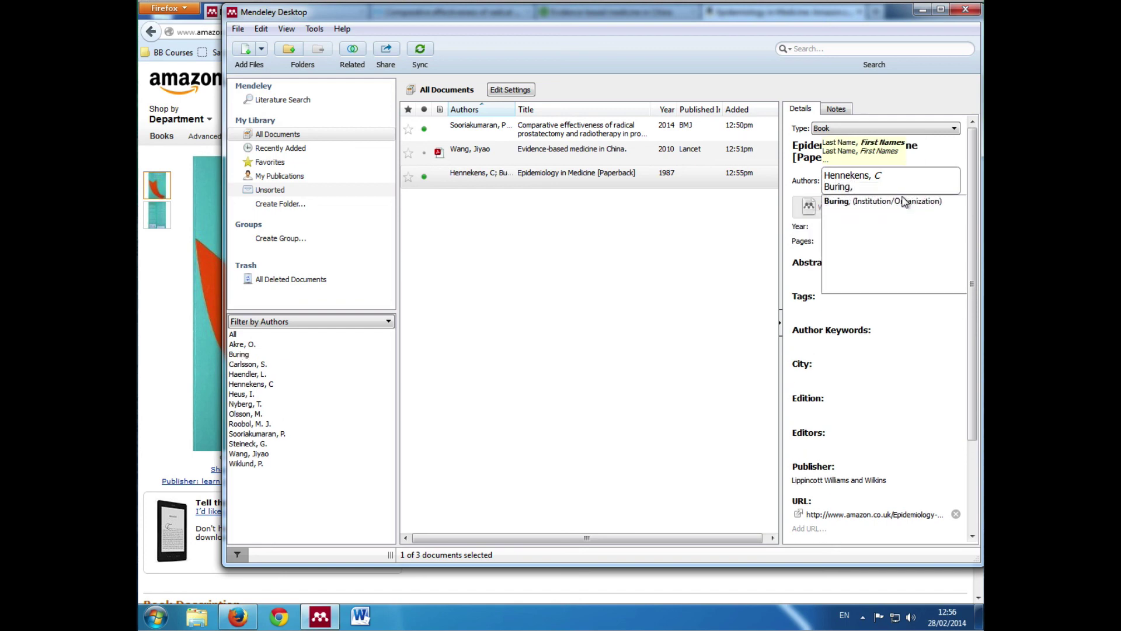
pyautogui.write('J')
pyautogui.click(904, 201)
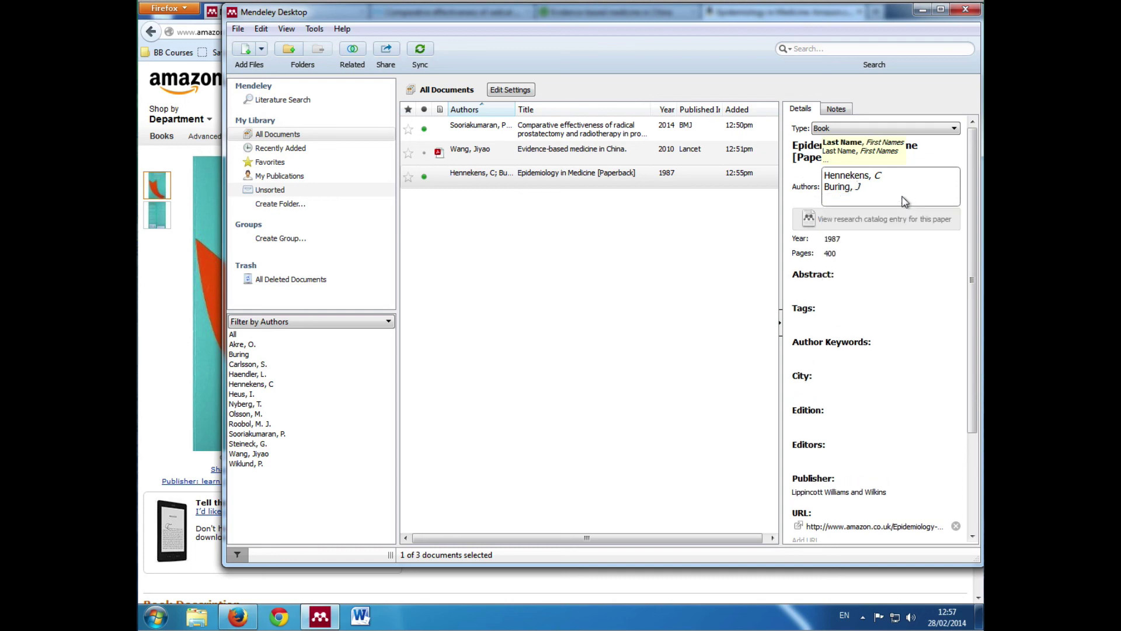
pyautogui.scroll(-4, 903, 201)
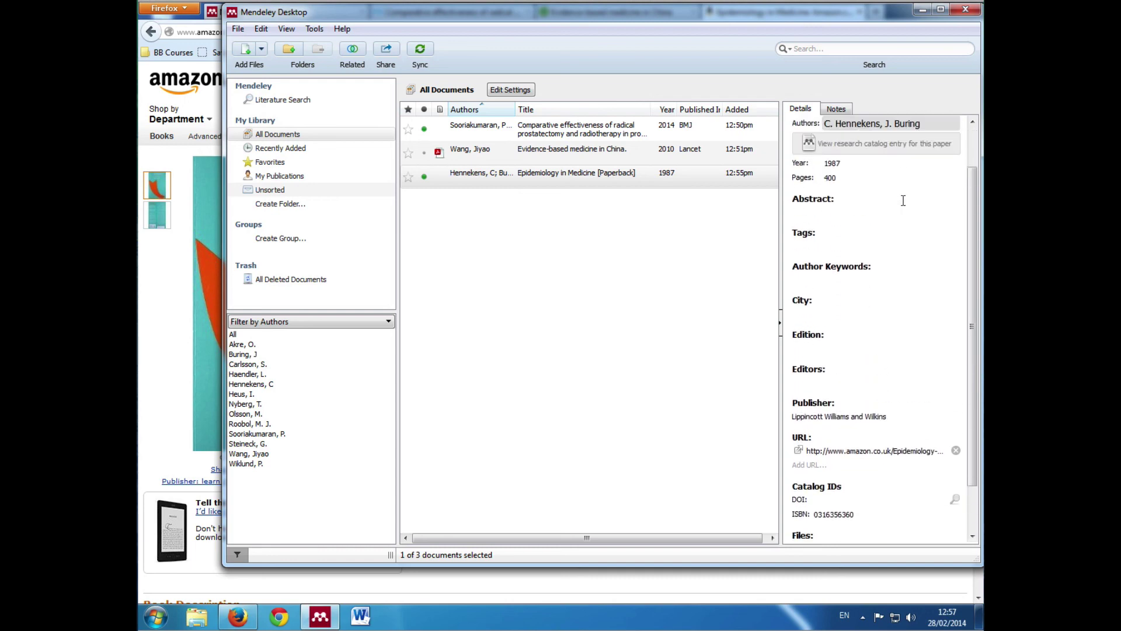
pyautogui.click(709, 289)
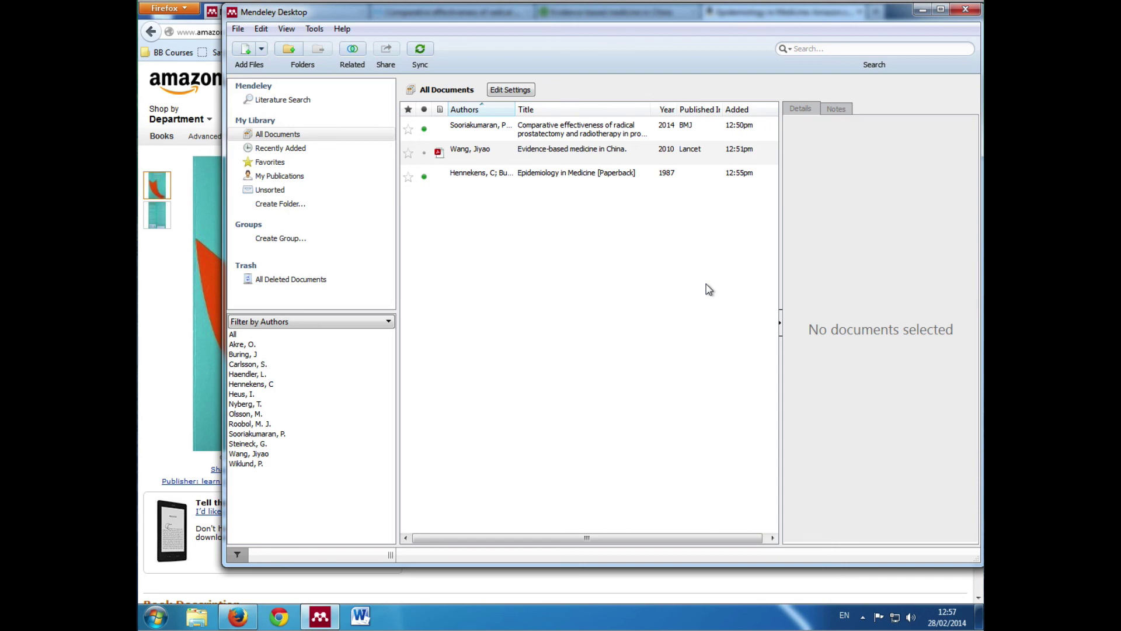
# Remove the Amazon URL from the Epidemiology in Medicine entry's details.
pyautogui.click(491, 178)
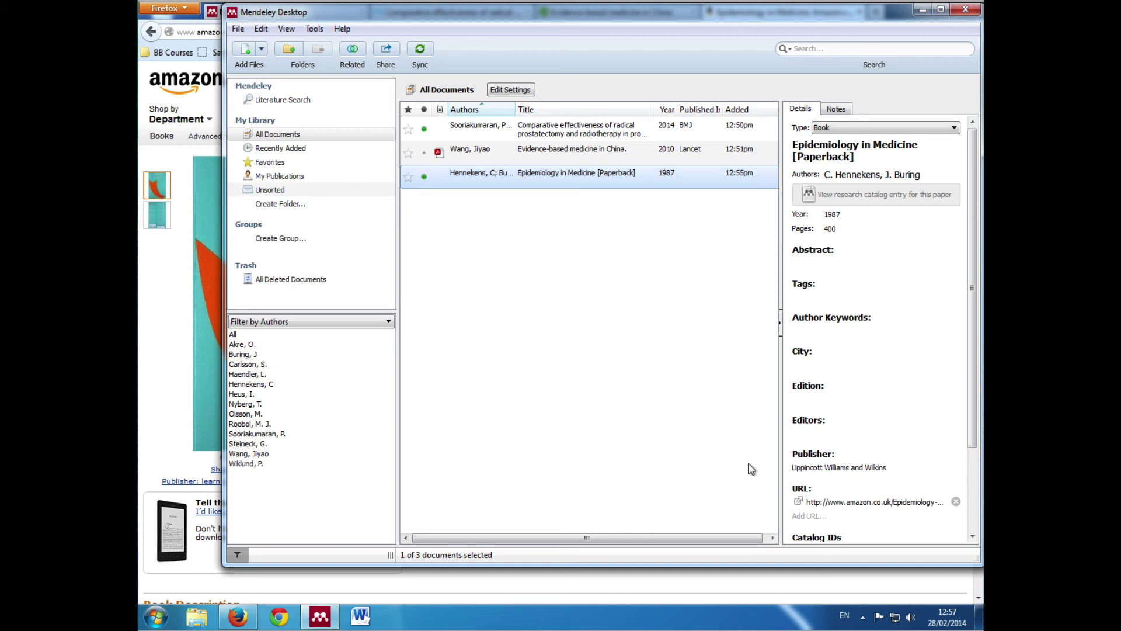
pyautogui.moveTo(970, 410); pyautogui.dragTo(968, 451)
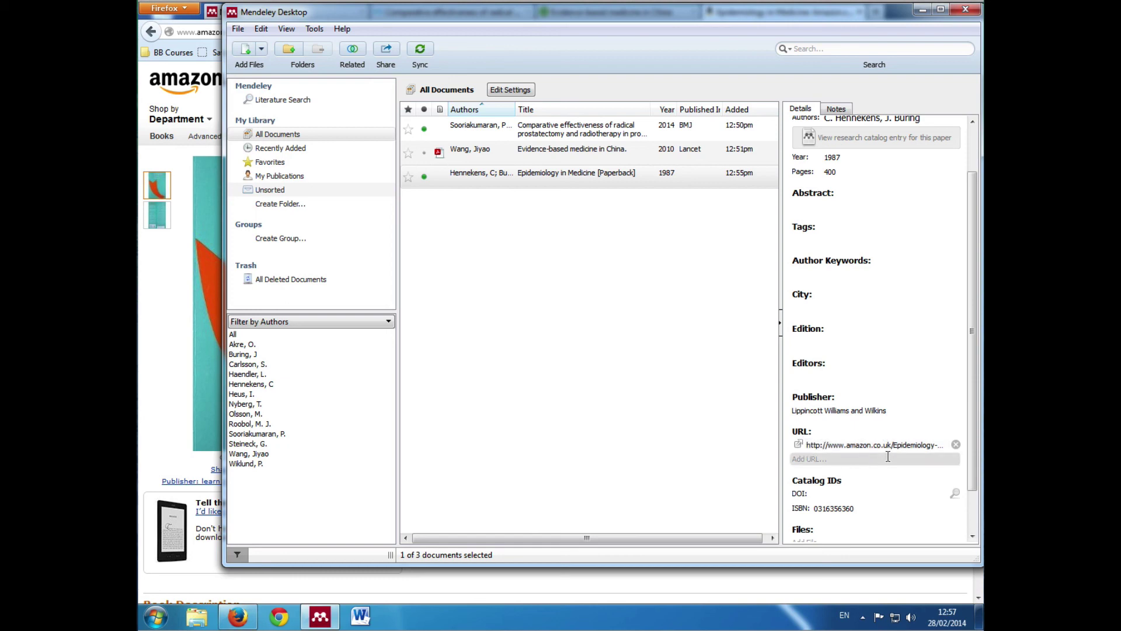
pyautogui.click(956, 445)
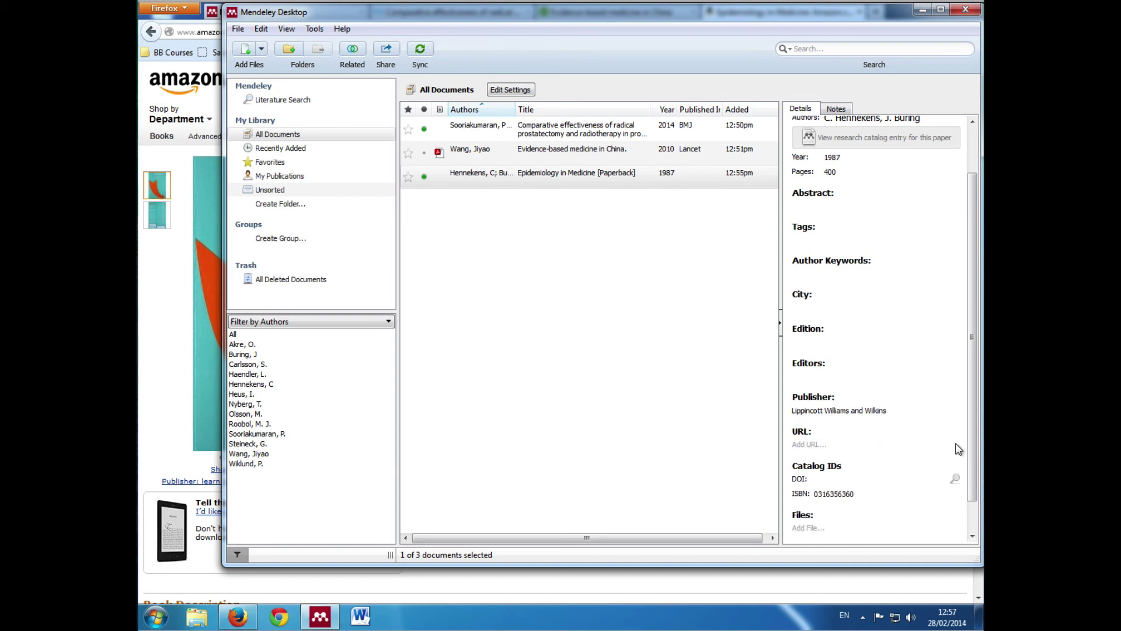
pyautogui.scroll(-1, 931, 462)
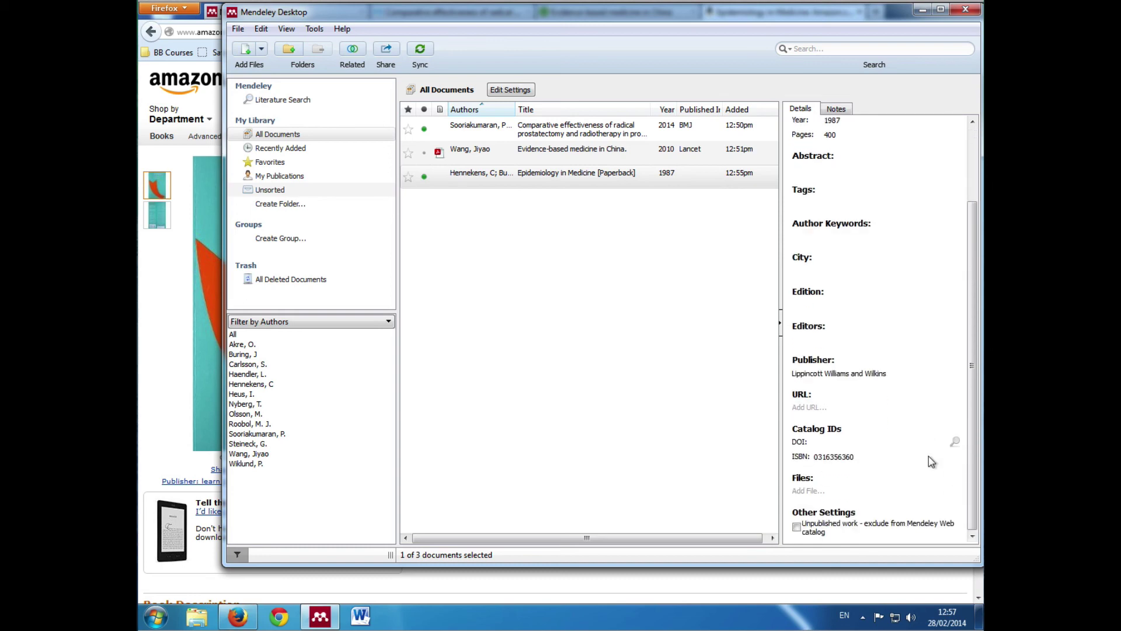
pyautogui.scroll(3, 932, 462)
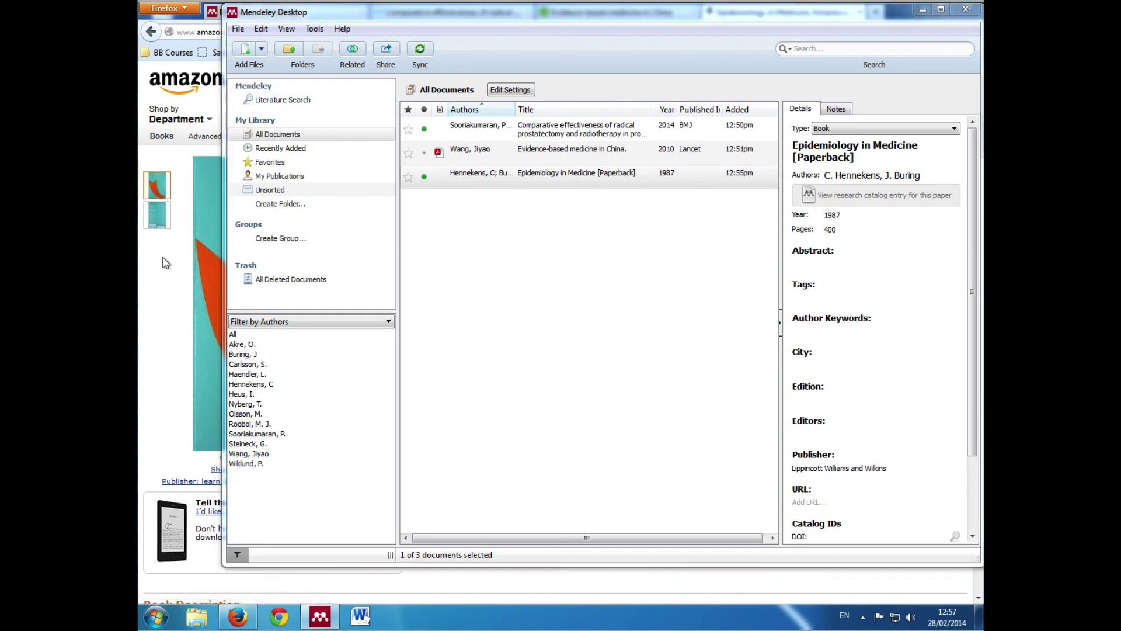
# Switch to Firefox, return to the Amazon home page and search for the two authors' surnames using the suggested query.
pyautogui.click(186, 244)
pyautogui.click(463, 114)
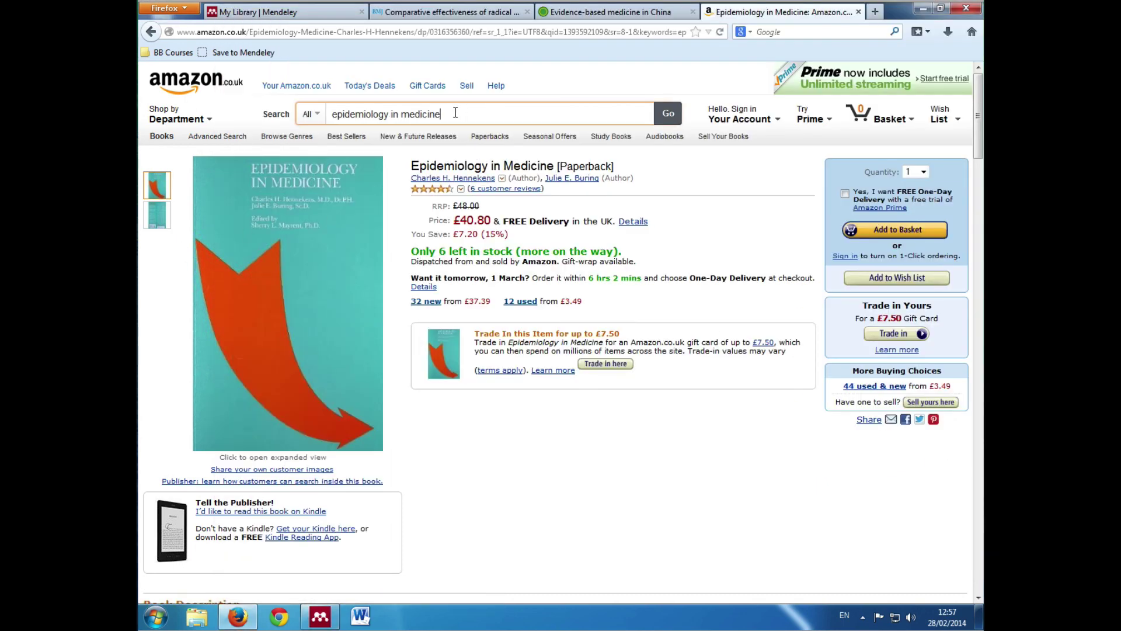
pyautogui.moveTo(442, 113); pyautogui.dragTo(363, 114)
pyautogui.click(210, 86)
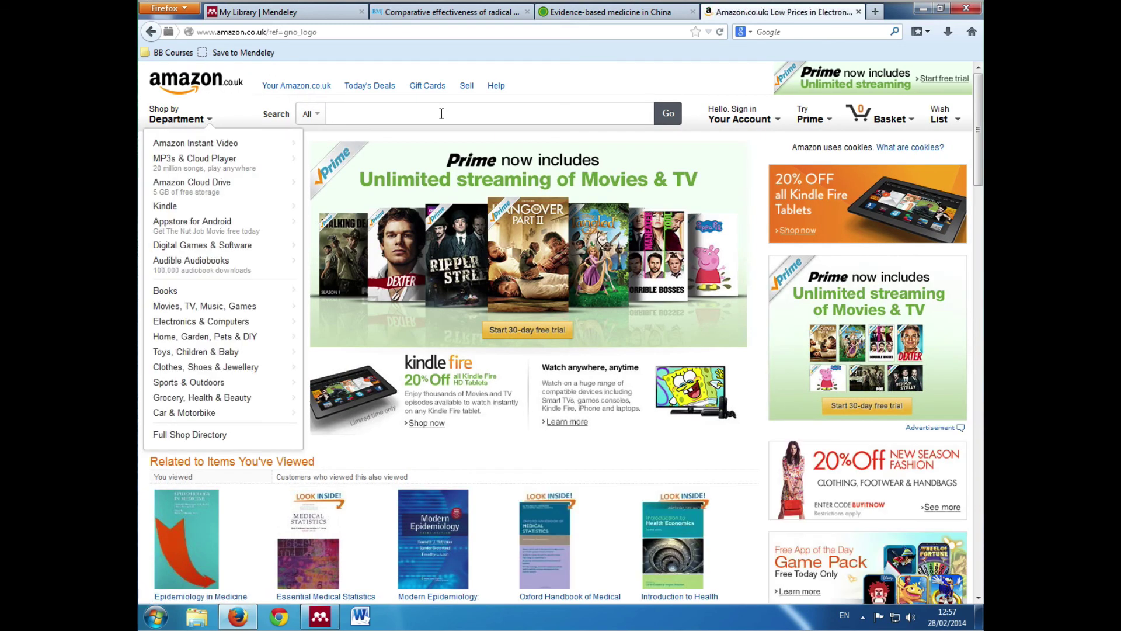
pyautogui.write('nai')
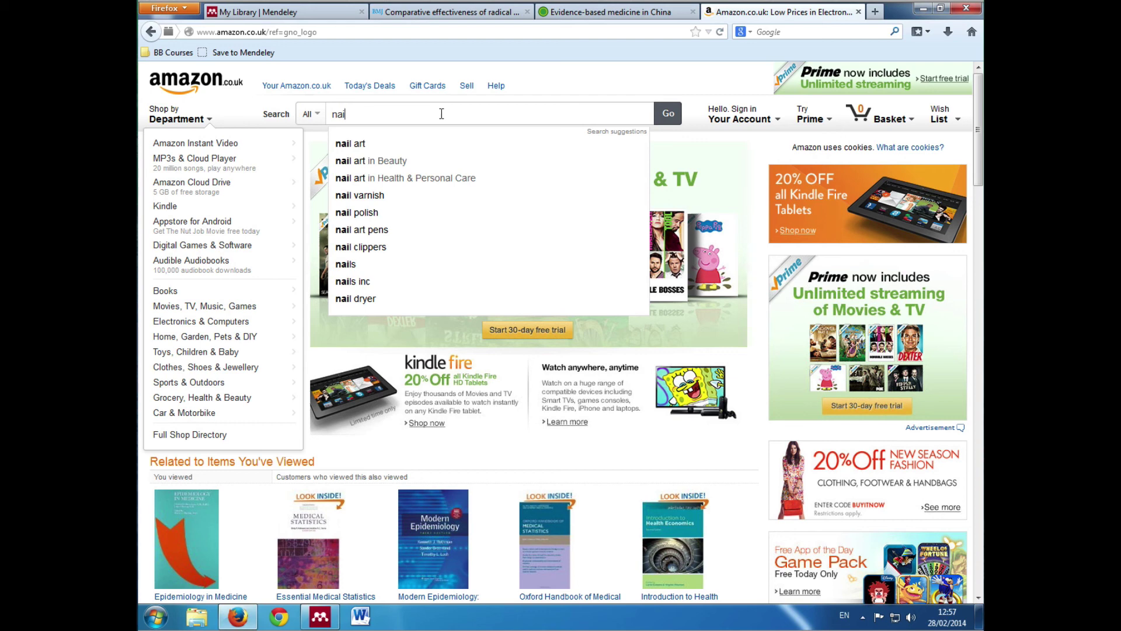
pyautogui.write('doo')
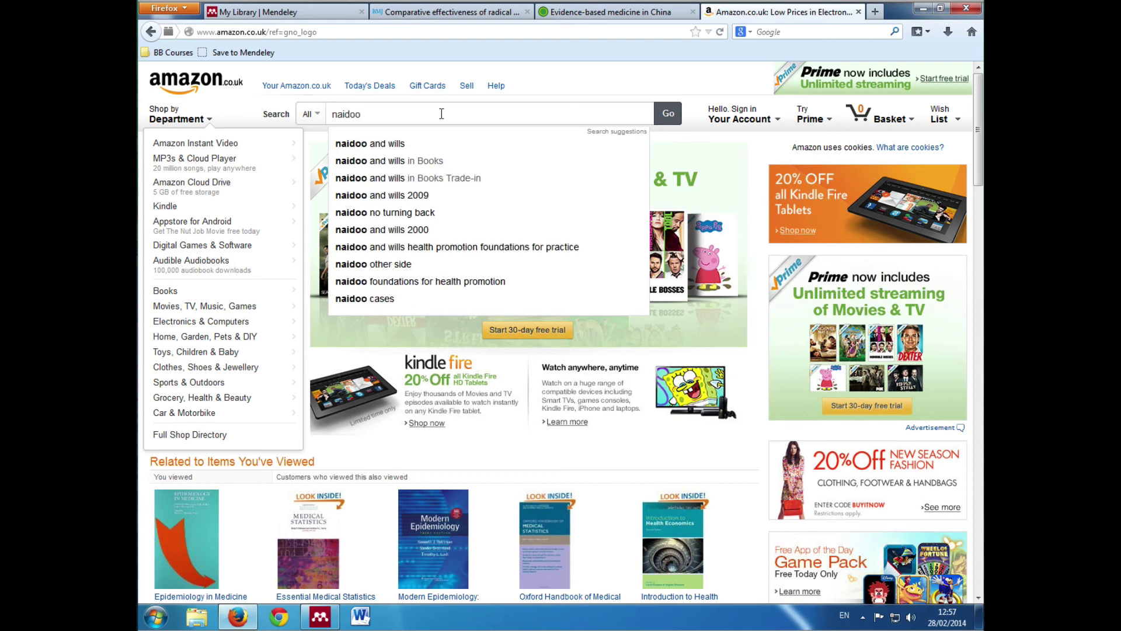
pyautogui.press('Down')
pyautogui.press('Return')
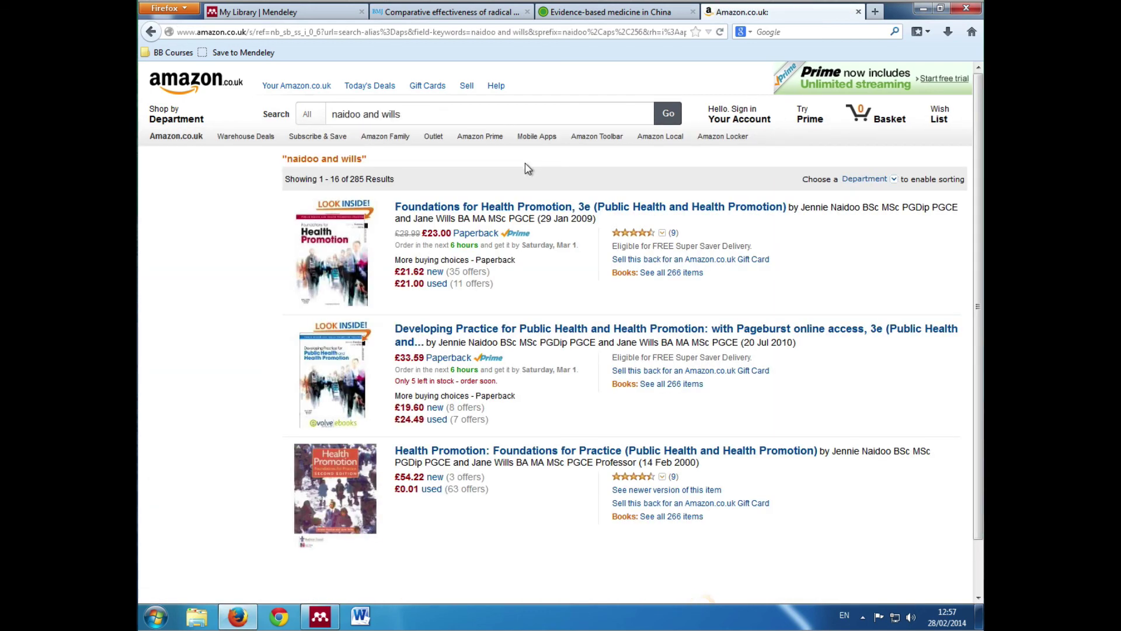
# Open the 24 Jan 2008 edition of Health Studies: An Introduction and save it to All Documents with the Mendeley Web Importer.
pyautogui.scroll(-3, 584, 335)
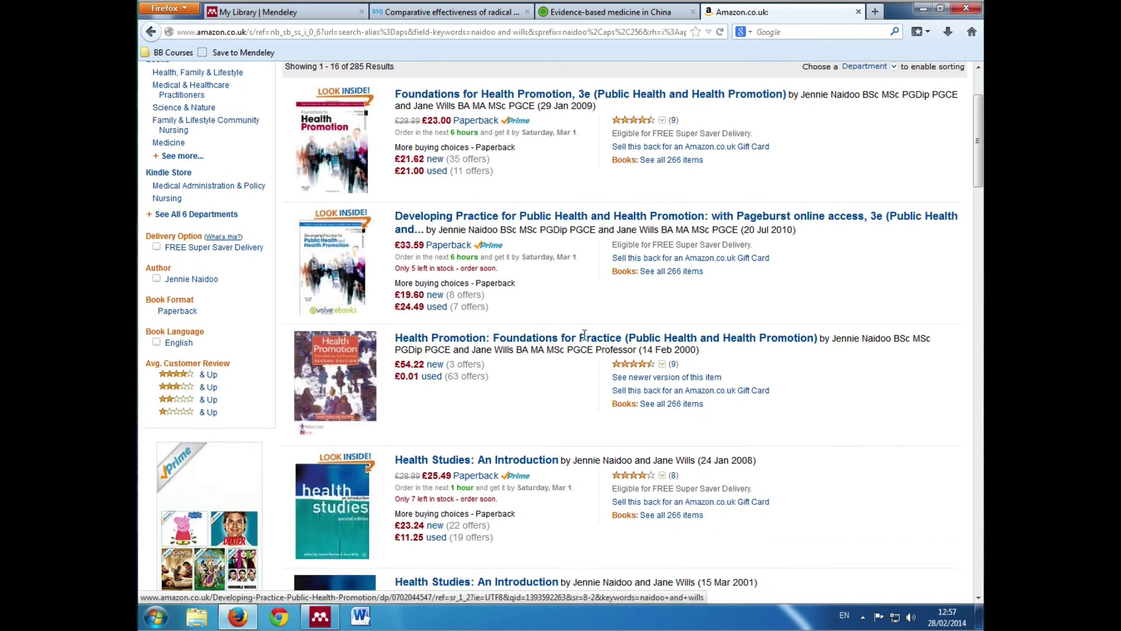
pyautogui.scroll(-3, 584, 336)
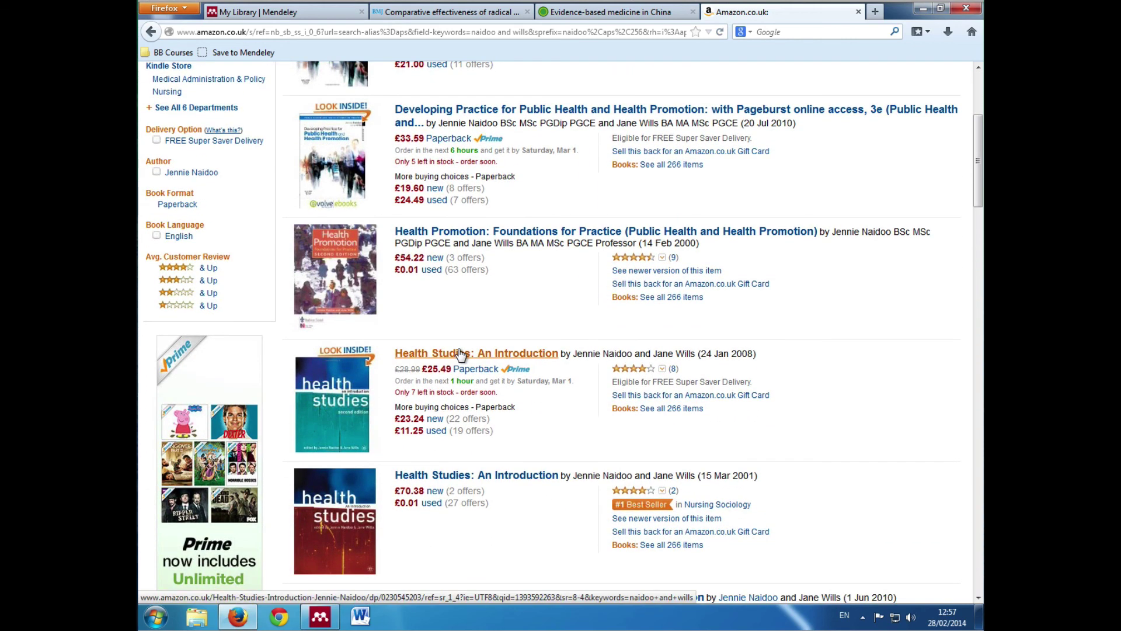
pyautogui.click(461, 354)
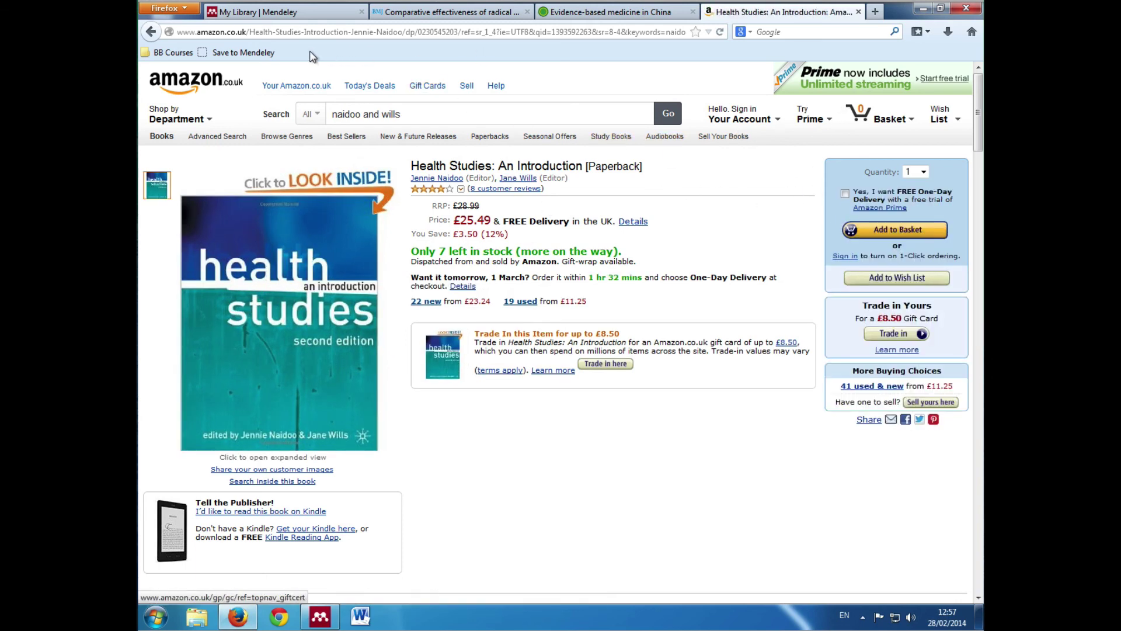
pyautogui.click(245, 53)
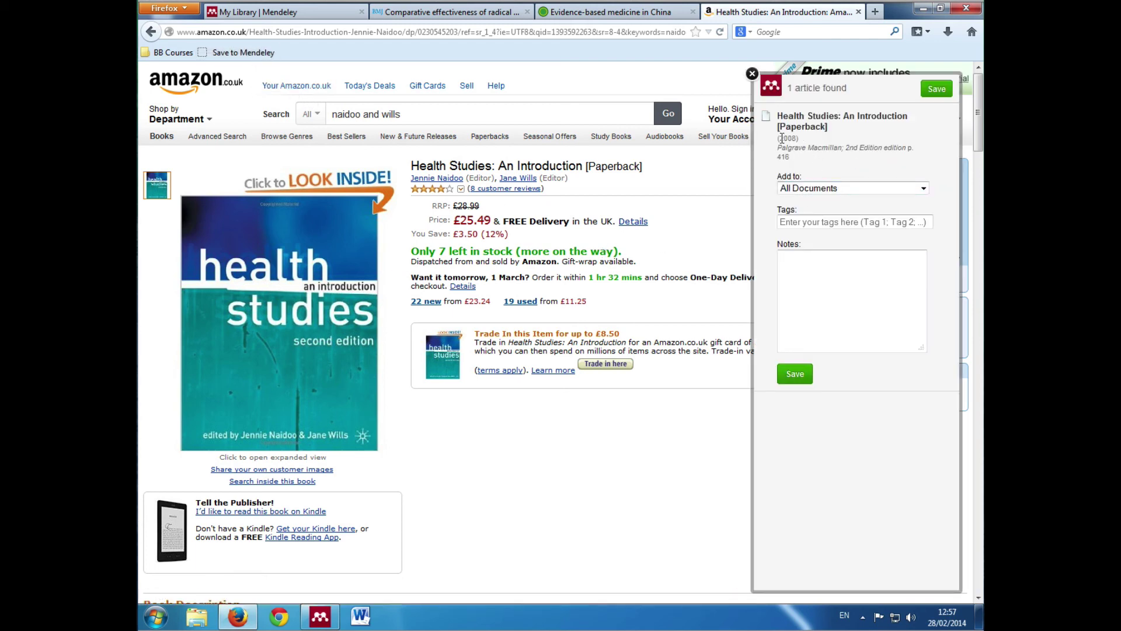
pyautogui.click(937, 89)
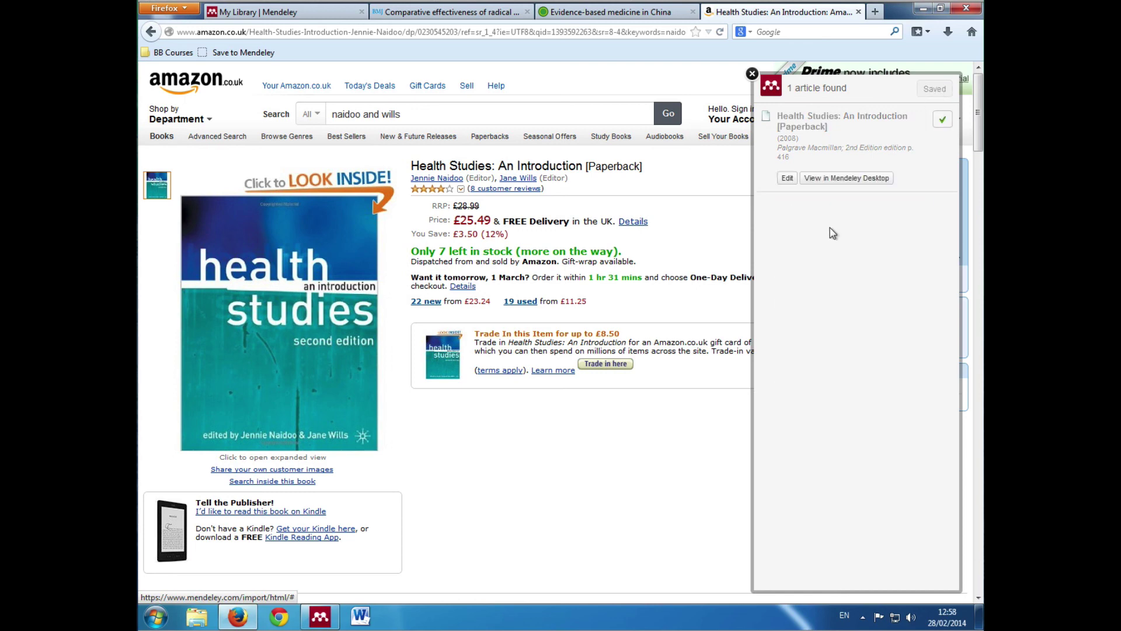
# Open the saved reference in Mendeley Desktop, sync the library and select the Health Studies: An Introduction entry.
pyautogui.click(834, 177)
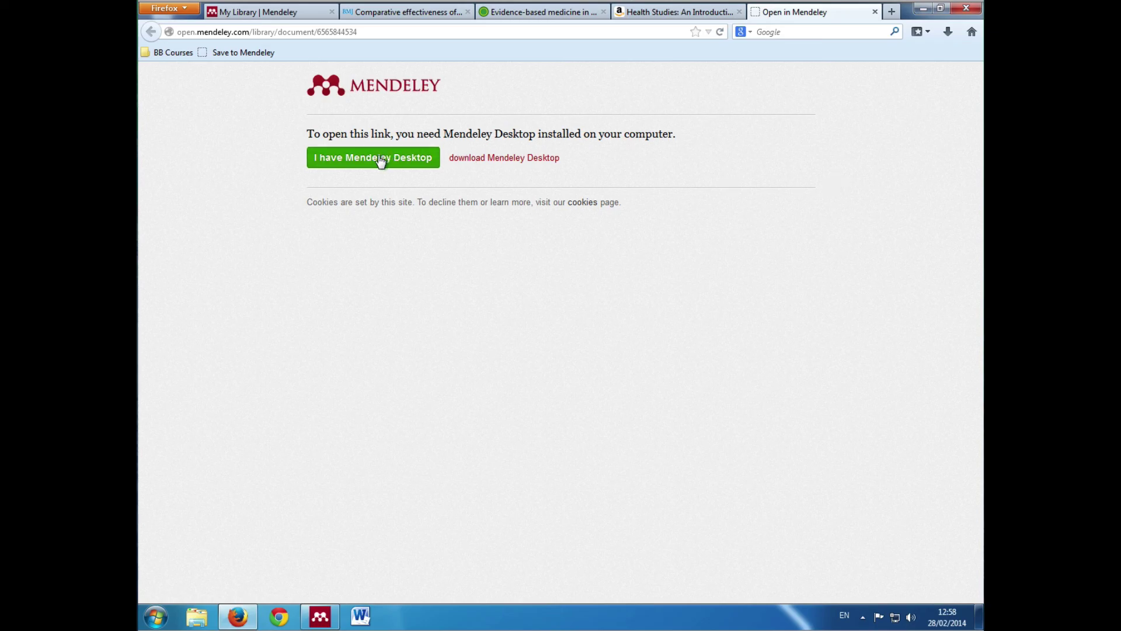
pyautogui.click(381, 161)
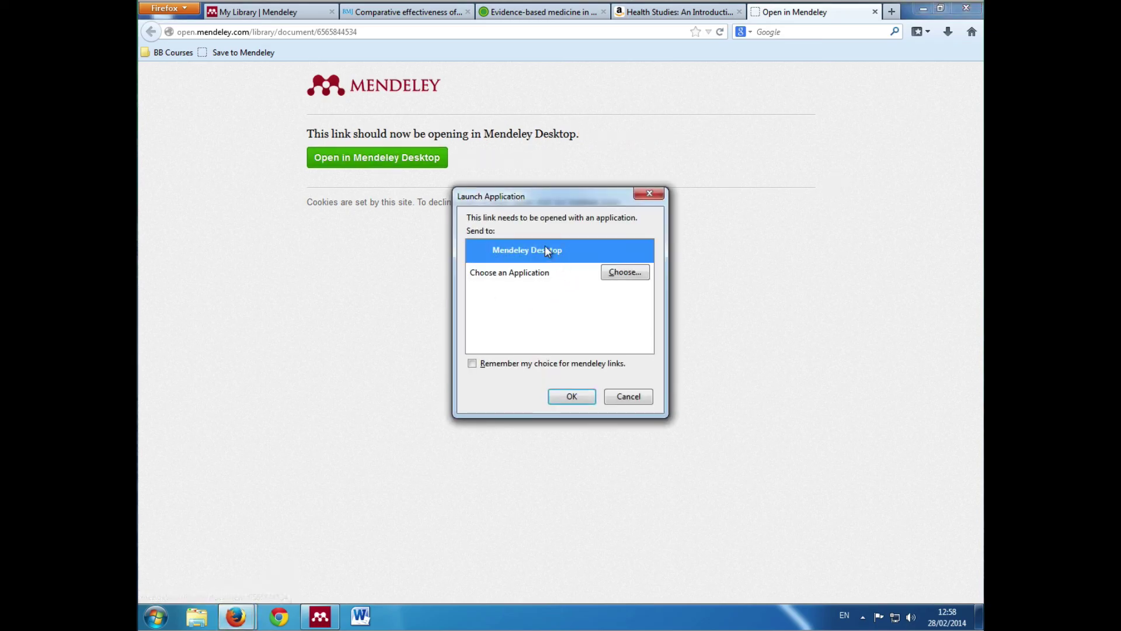
pyautogui.click(572, 396)
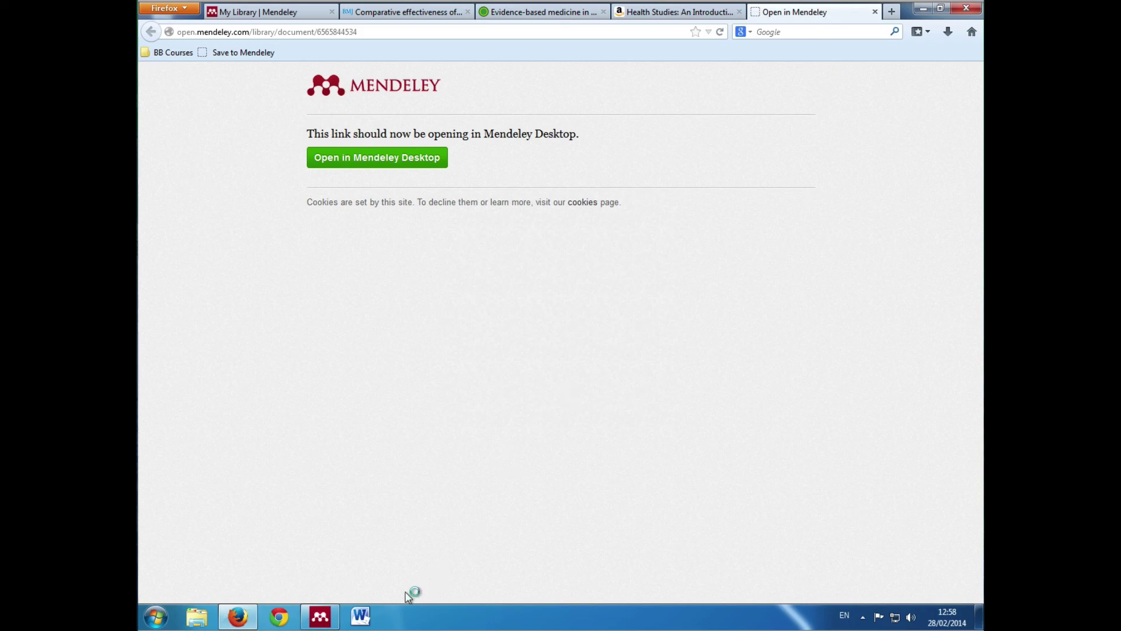
pyautogui.click(332, 618)
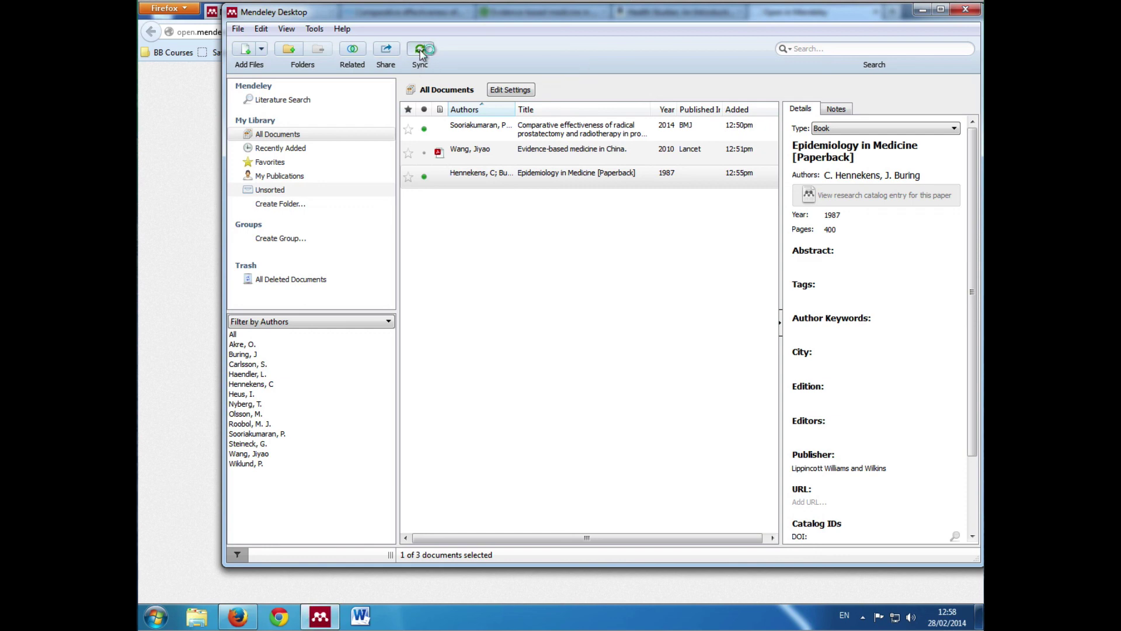
pyautogui.click(570, 197)
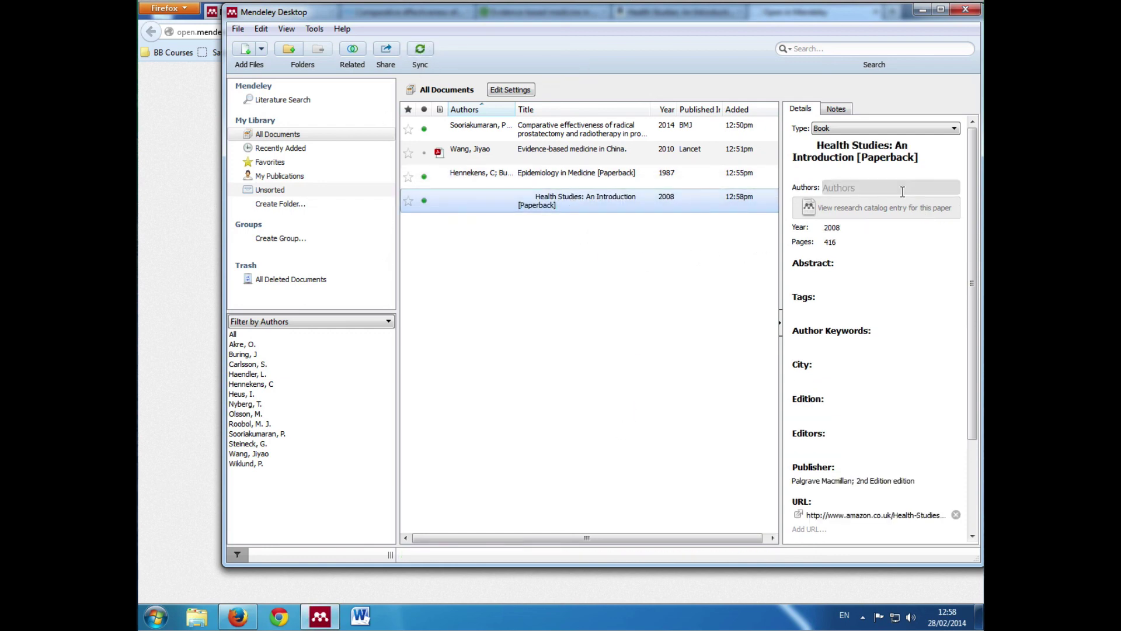
# Remove the extra spaces before the title of the Health Studies: An Introduction entry.
pyautogui.click(817, 144)
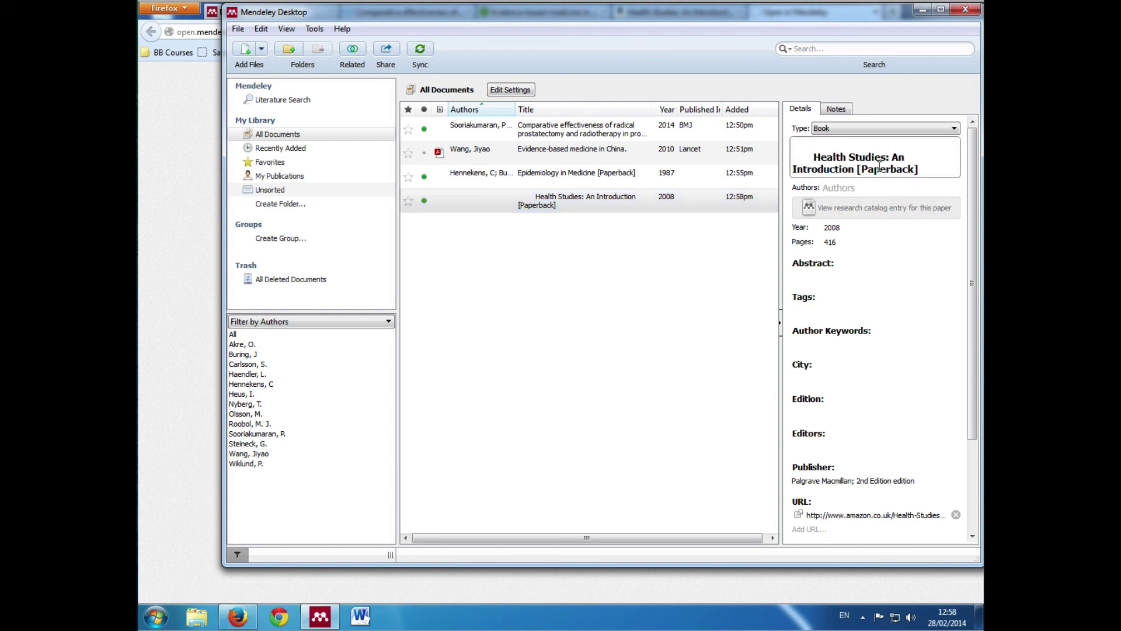
pyautogui.press('Delete')
pyautogui.press('Delete')
pyautogui.press('Delete')
pyautogui.press('Delete')
pyautogui.press('Delete')
pyautogui.press('Delete')
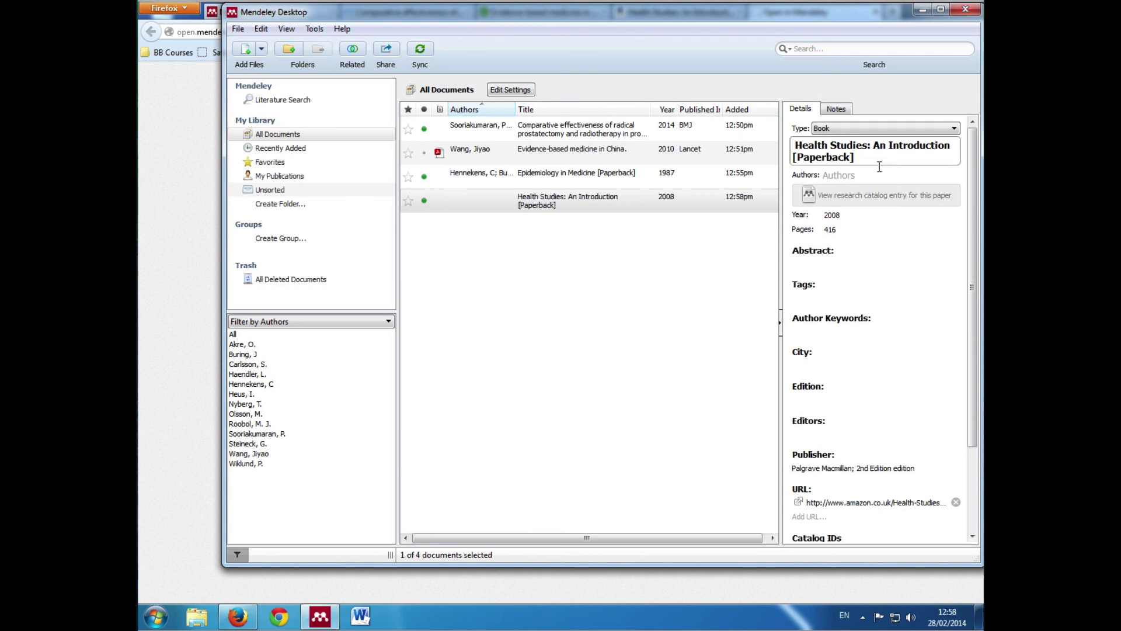
# Delete "[Paperback]" from the title of the Health Studies: An Introduction entry.
pyautogui.moveTo(882, 157); pyautogui.dragTo(822, 158)
pyautogui.click(861, 156)
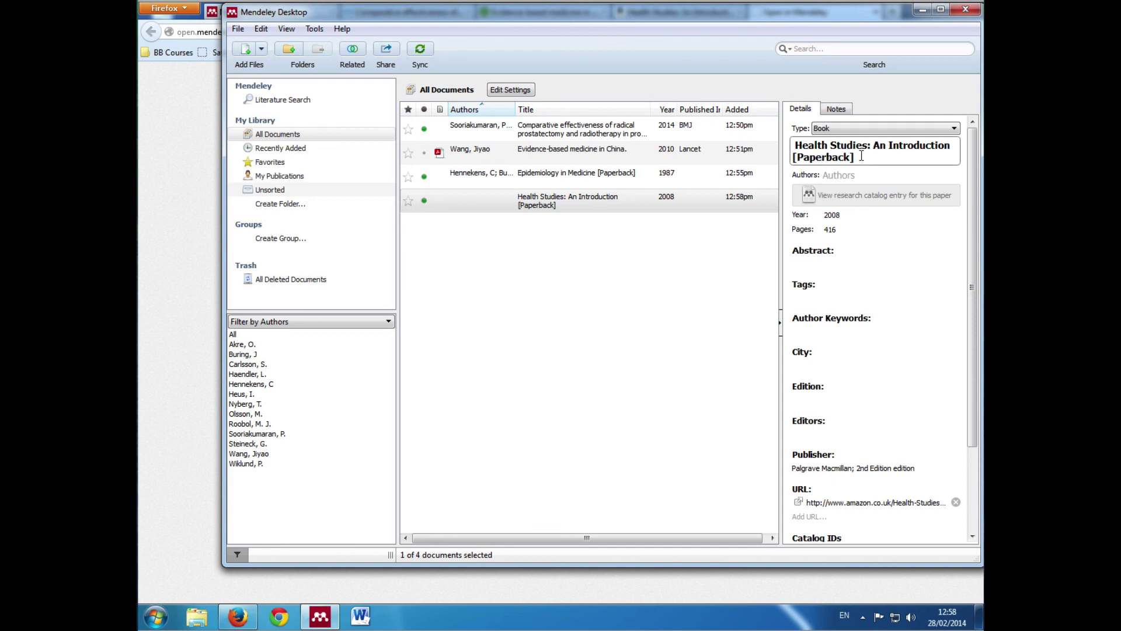
pyautogui.click(788, 156)
pyautogui.click(928, 158)
pyautogui.press('BackSpace')
pyautogui.press('BackSpace')
pyautogui.press('BackSpace')
pyautogui.press('BackSpace')
pyautogui.press('Return')
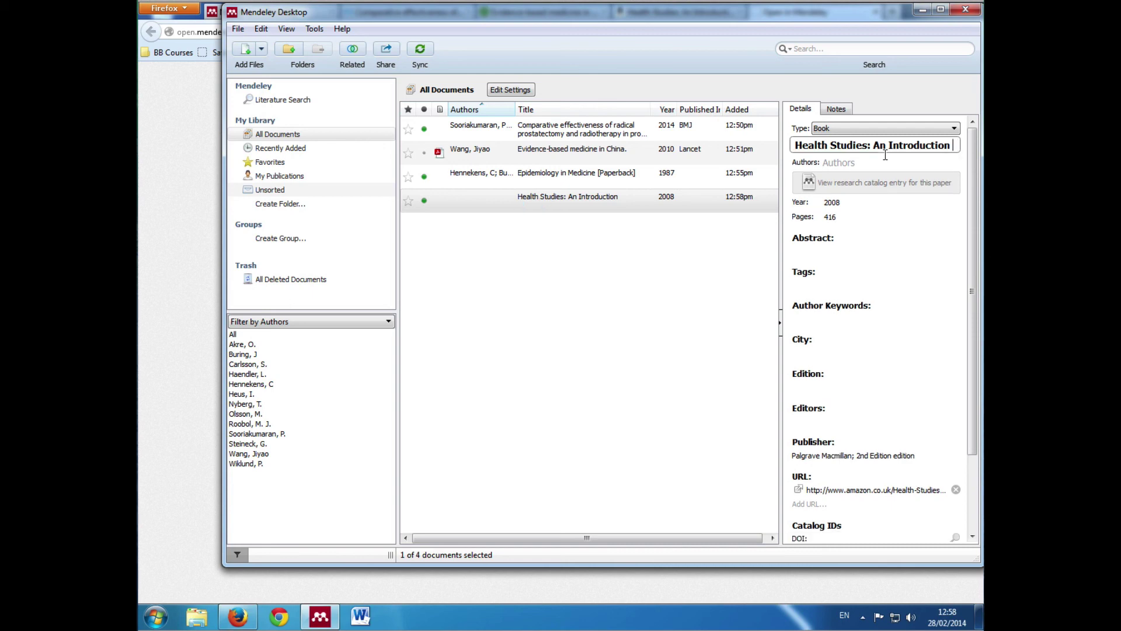
# Enter the first author's surname and initial, separated by a comma, in the Health Studies entry, checking the name on the Amazon page.
pyautogui.click(848, 163)
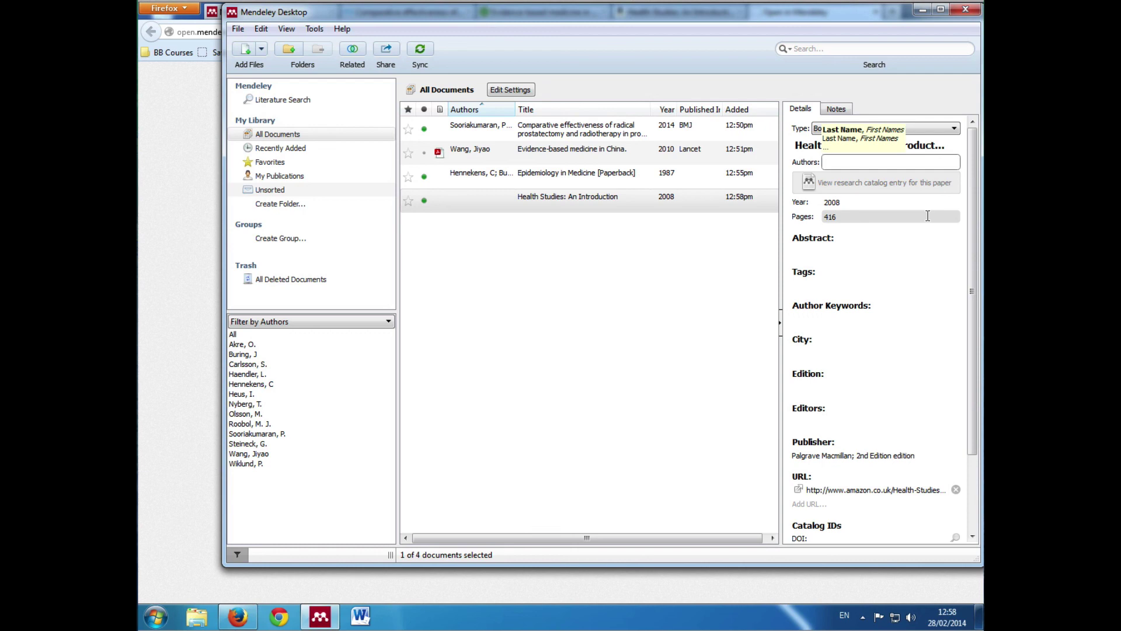
pyautogui.write('Naidoo')
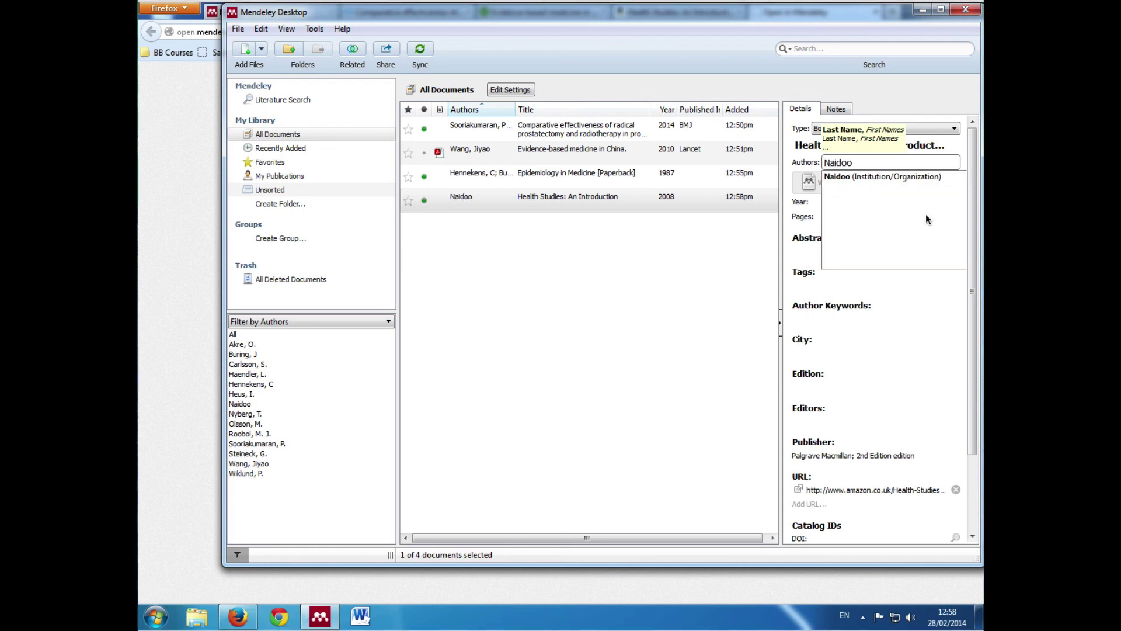
pyautogui.click(238, 620)
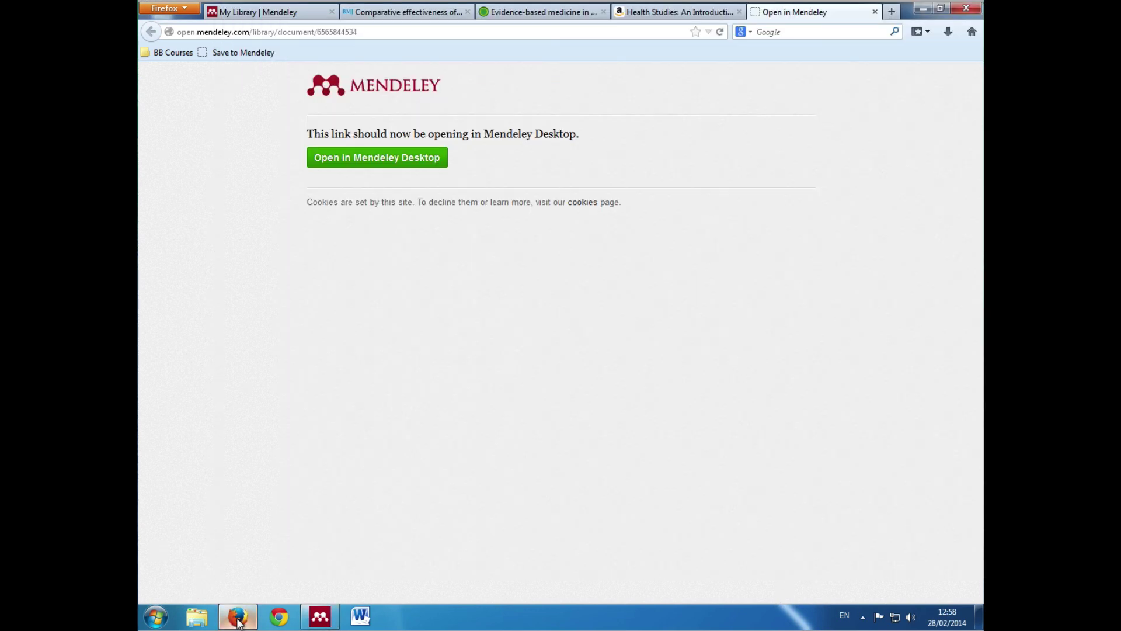
pyautogui.click(676, 16)
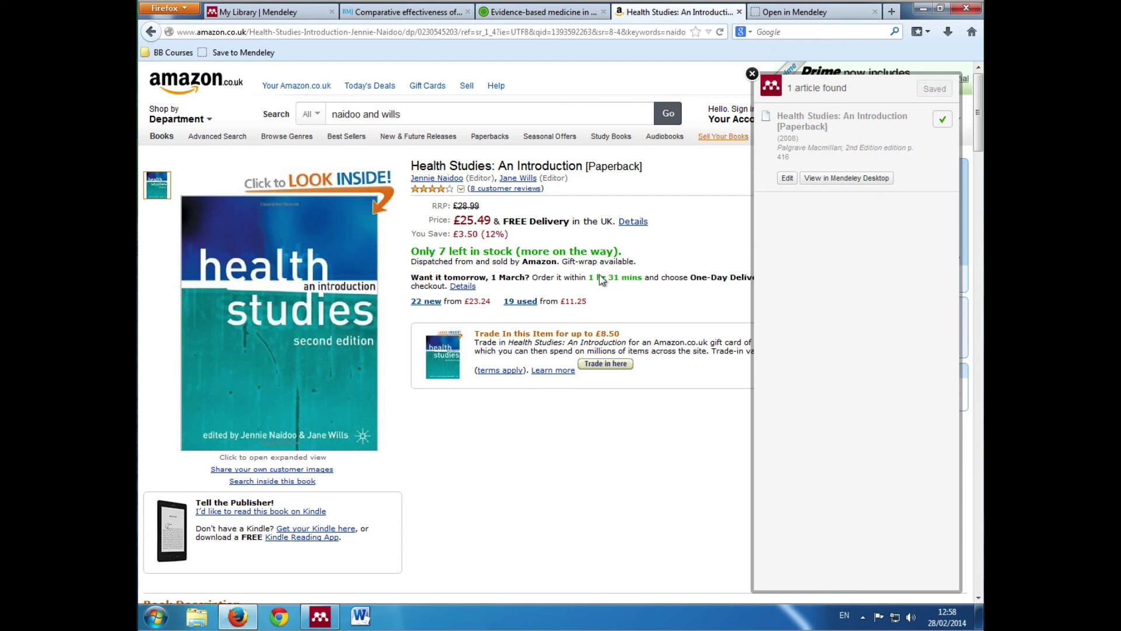
pyautogui.click(336, 614)
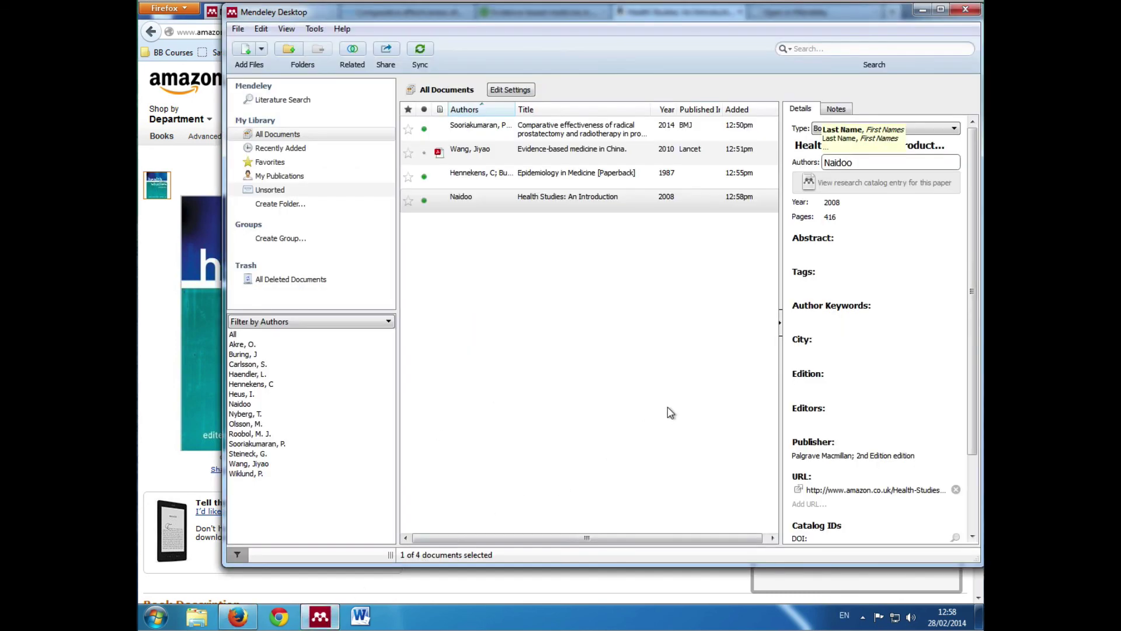
pyautogui.write(',J')
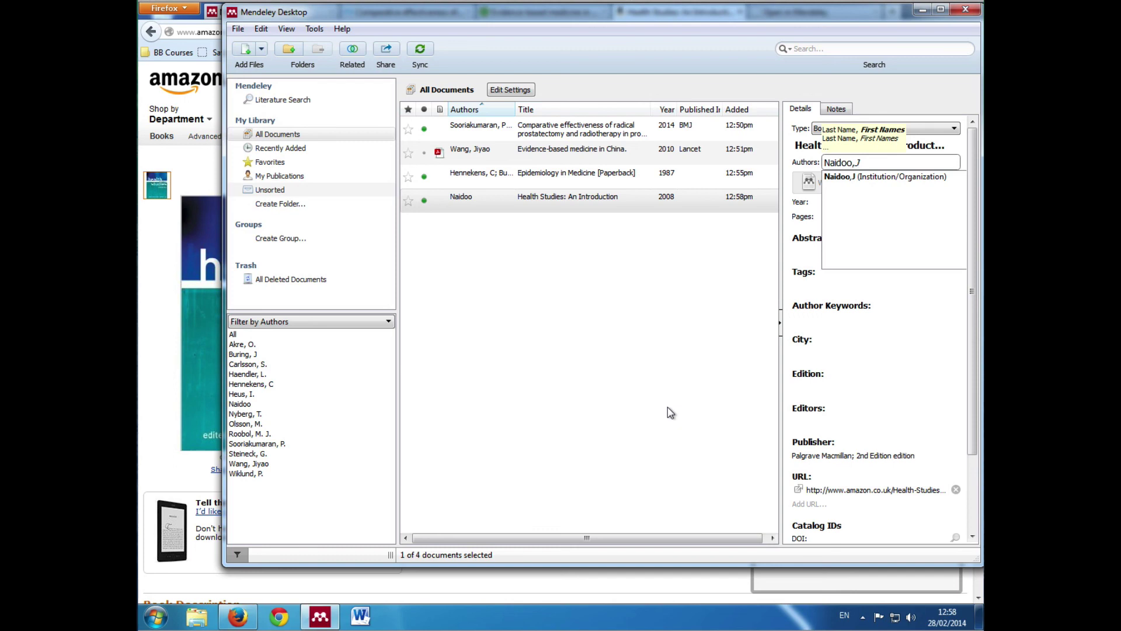
# Add the second author's surname and initial on a new line of the Health Studies entry's Authors field, and deselect the entry.
pyautogui.press('Return')
pyautogui.write('Wills')
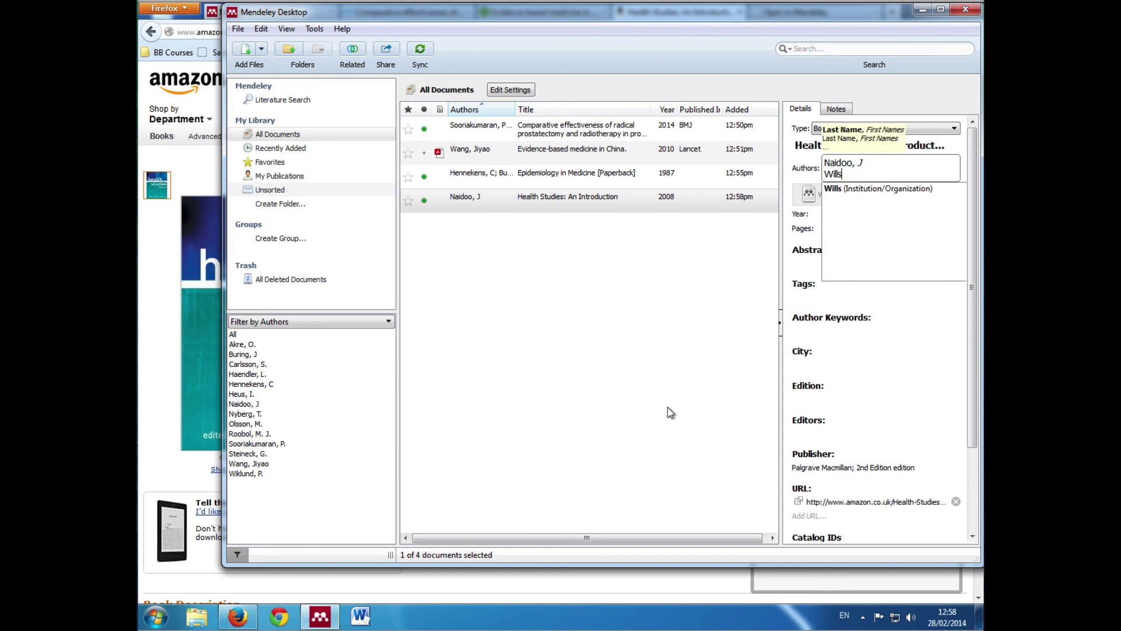
pyautogui.write(',J')
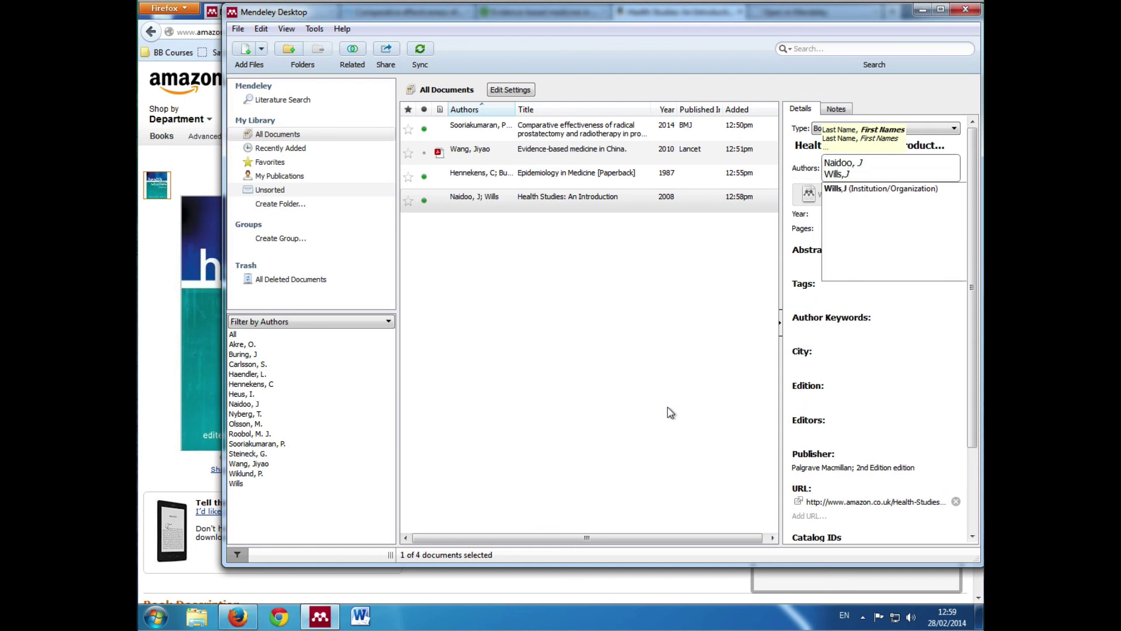
pyautogui.press('Return')
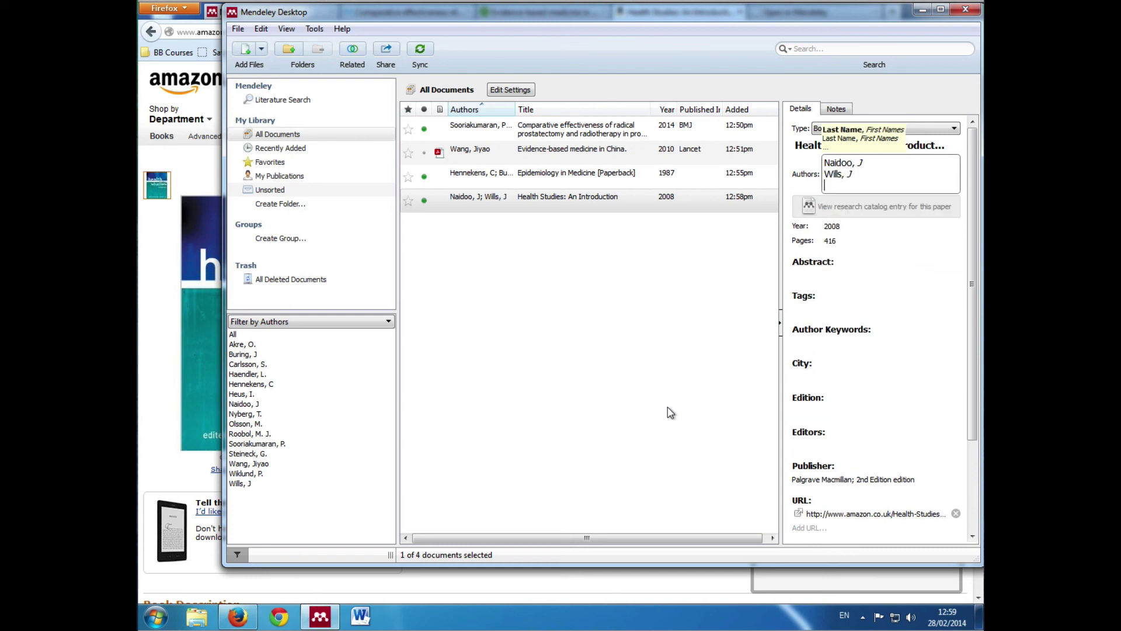
pyautogui.click(660, 455)
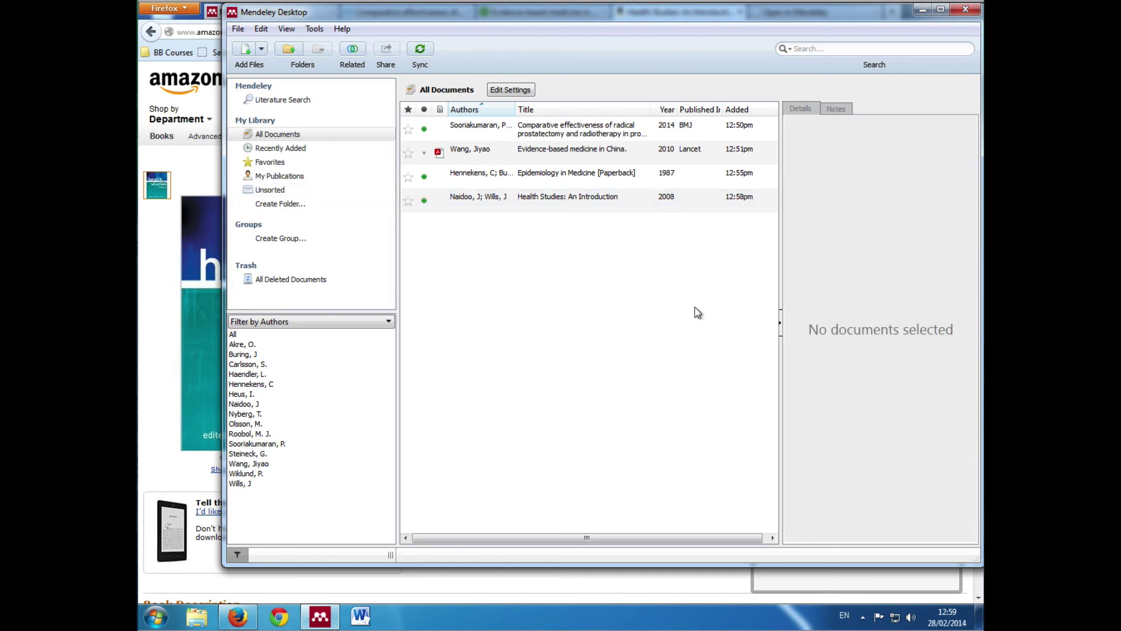
# Delete "[Paperback]" from the title of the Epidemiology in Medicine entry and deselect the entry.
pyautogui.click(518, 175)
pyautogui.click(924, 143)
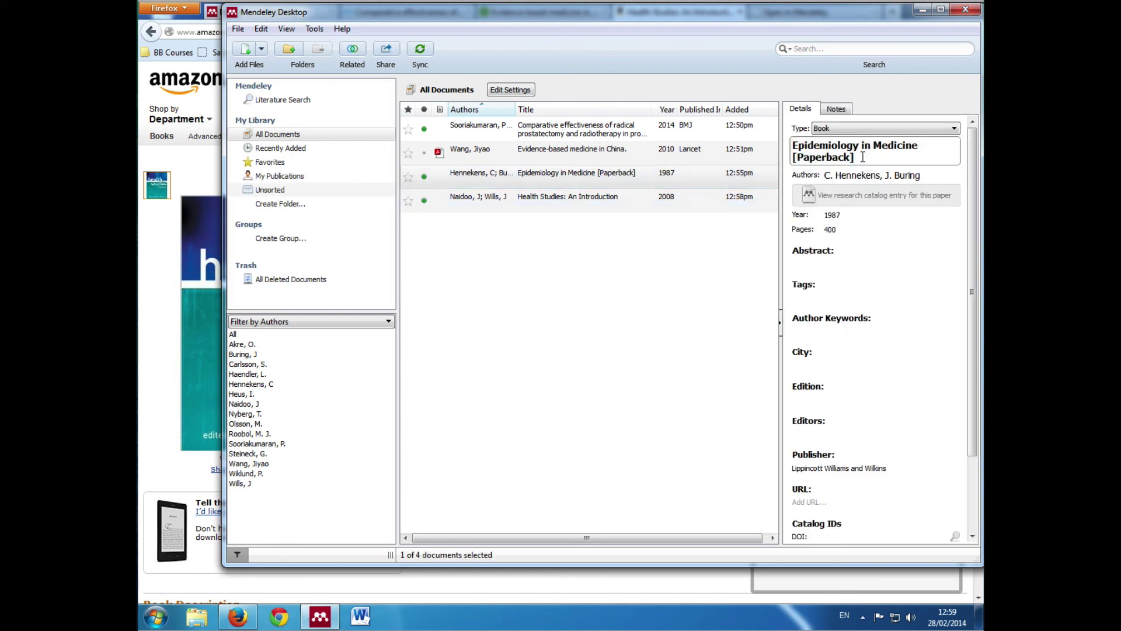
pyautogui.press('BackSpace')
pyautogui.press('BackSpace')
pyautogui.press('BackSpace')
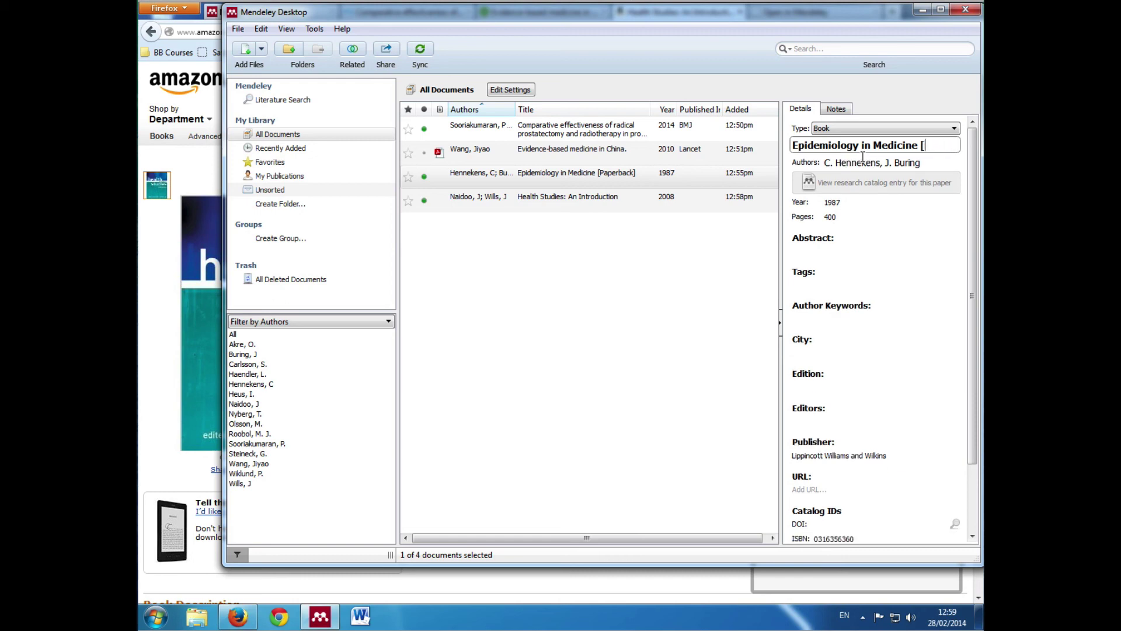
pyautogui.click(703, 270)
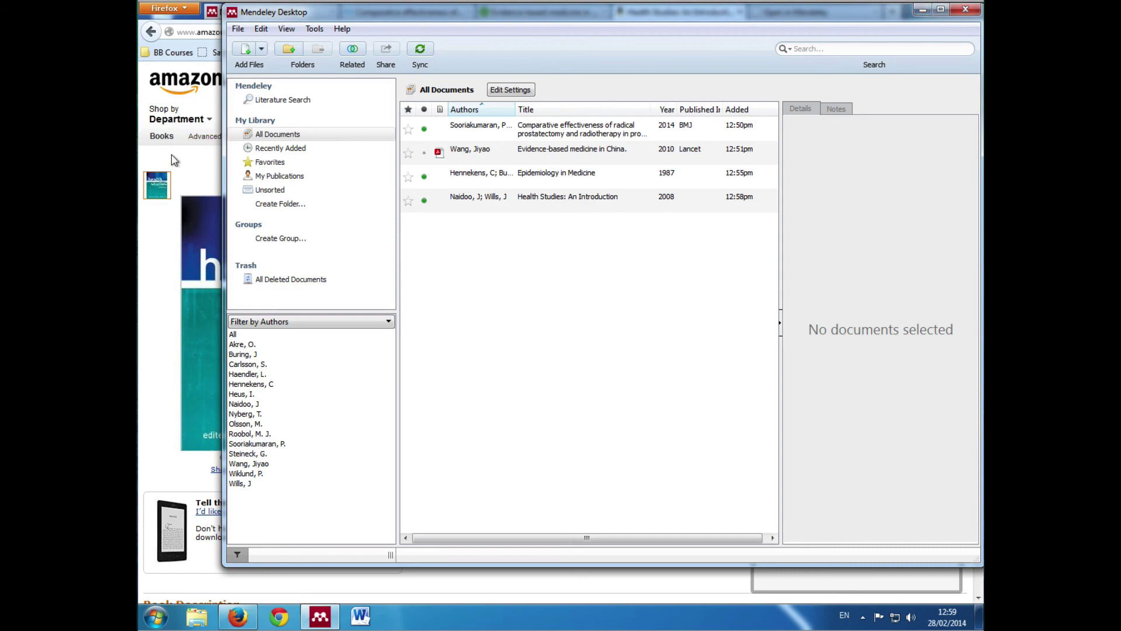
# Open the desktop's ForMendeley folder and place its window so the Mendeley document list stays visible beside it.
pyautogui.click(187, 186)
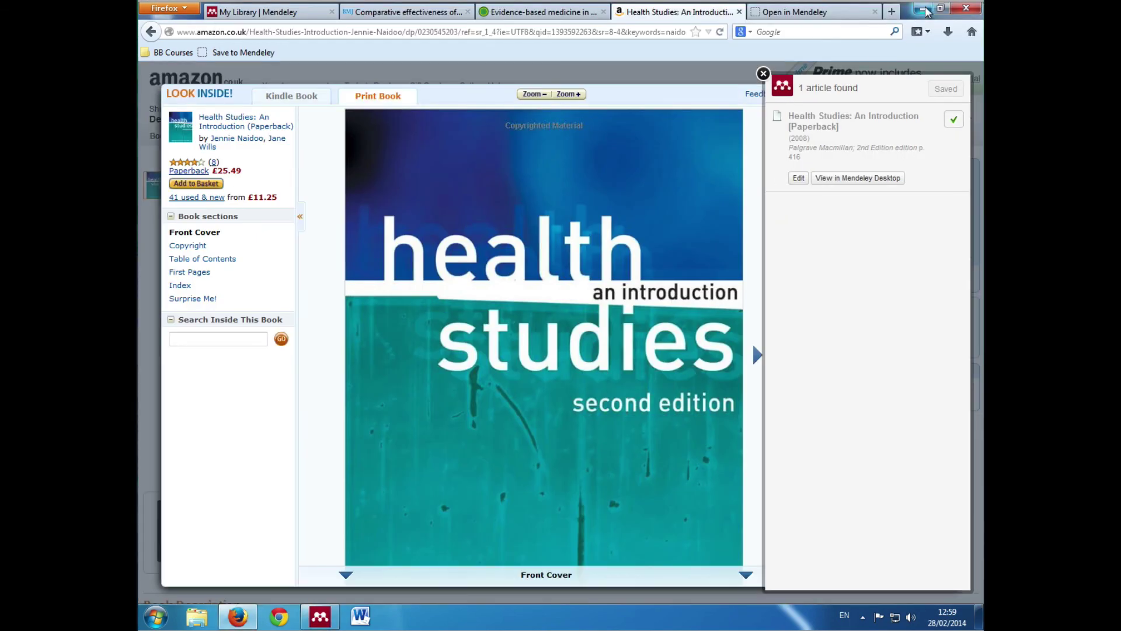
pyautogui.click(925, 9)
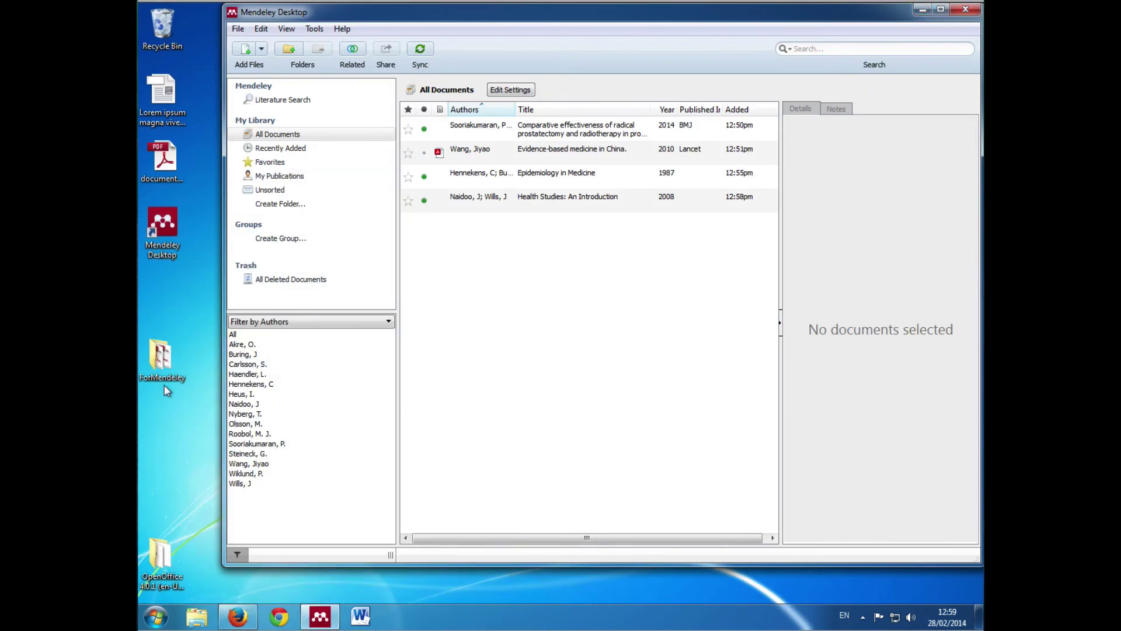
pyautogui.click(160, 359)
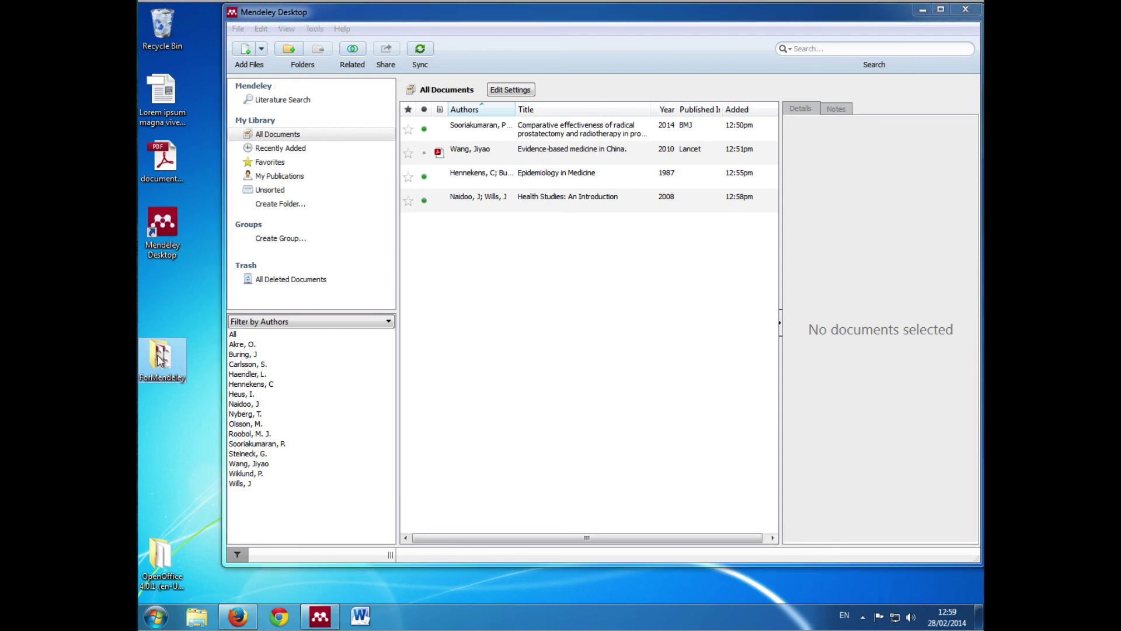
pyautogui.doubleClick(160, 360)
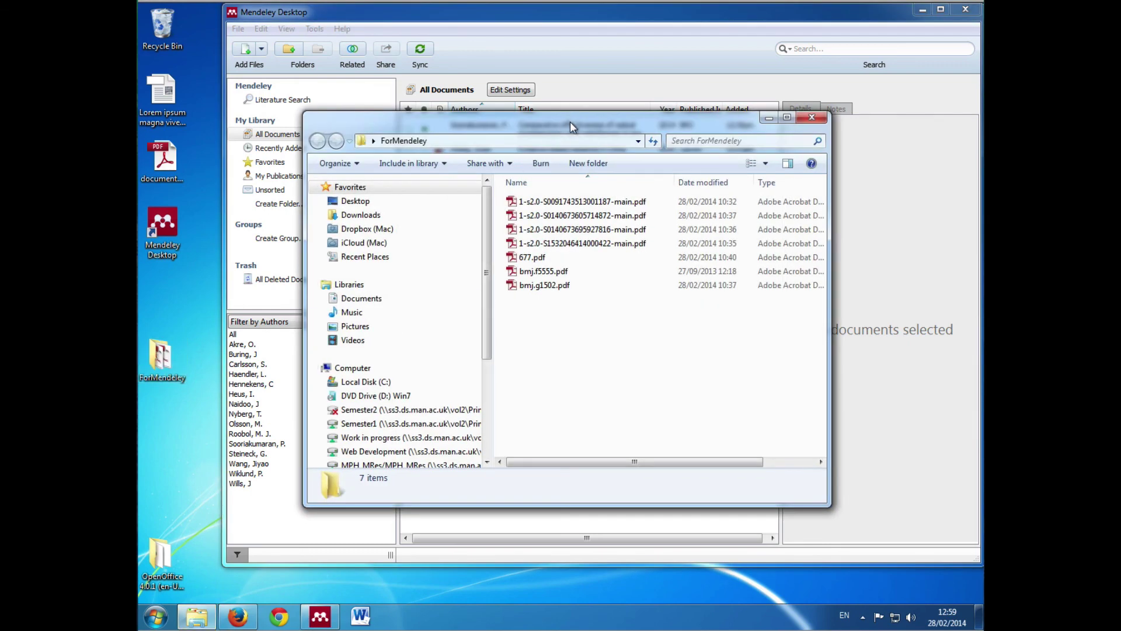
pyautogui.moveTo(570, 126); pyautogui.dragTo(415, 211)
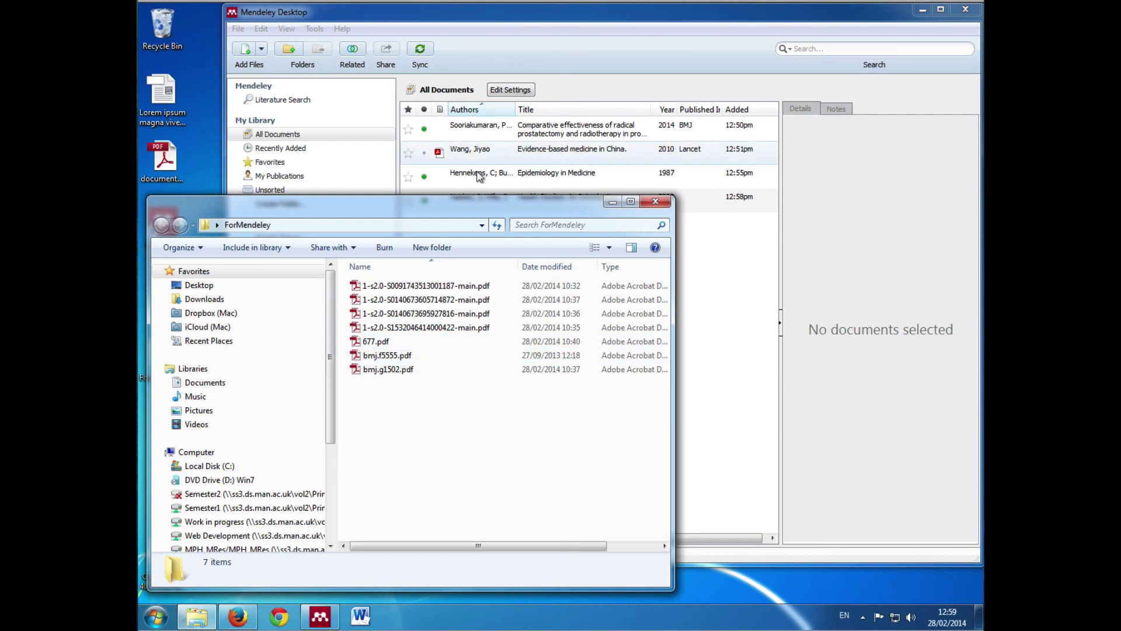
pyautogui.moveTo(478, 205); pyautogui.dragTo(478, 216)
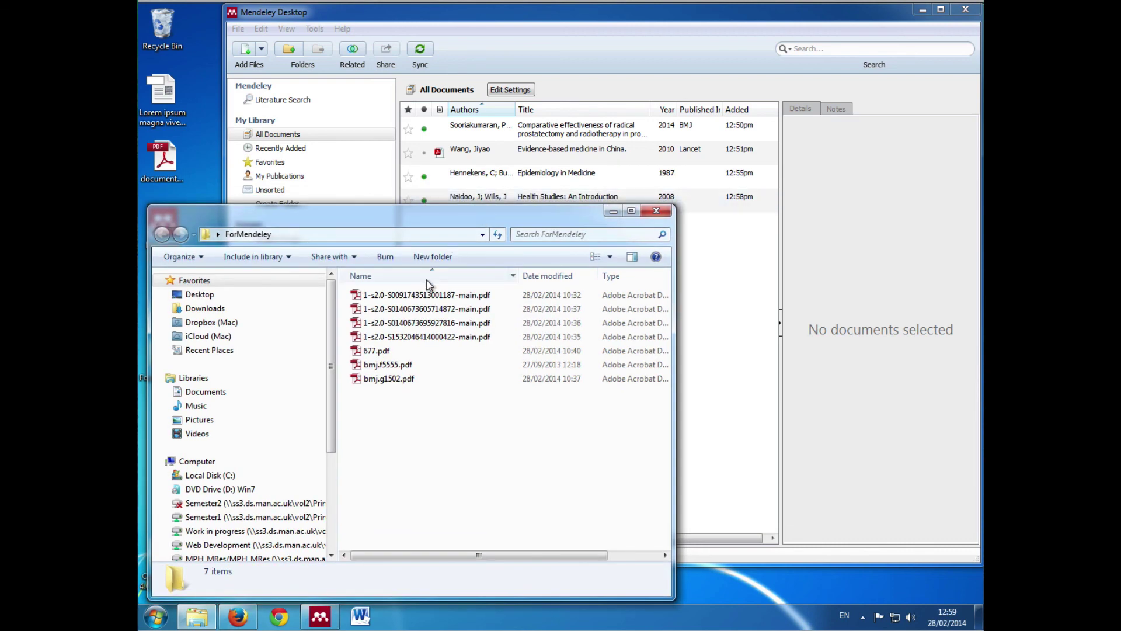
# Import the first three PDFs in the ForMendeley folder, all with names starting "1-s2.0", into the Mendeley library.
pyautogui.moveTo(412, 296); pyautogui.dragTo(730, 353)
pyautogui.keyDown('shift'); pyautogui.click(413, 322); pyautogui.keyUp('shift')
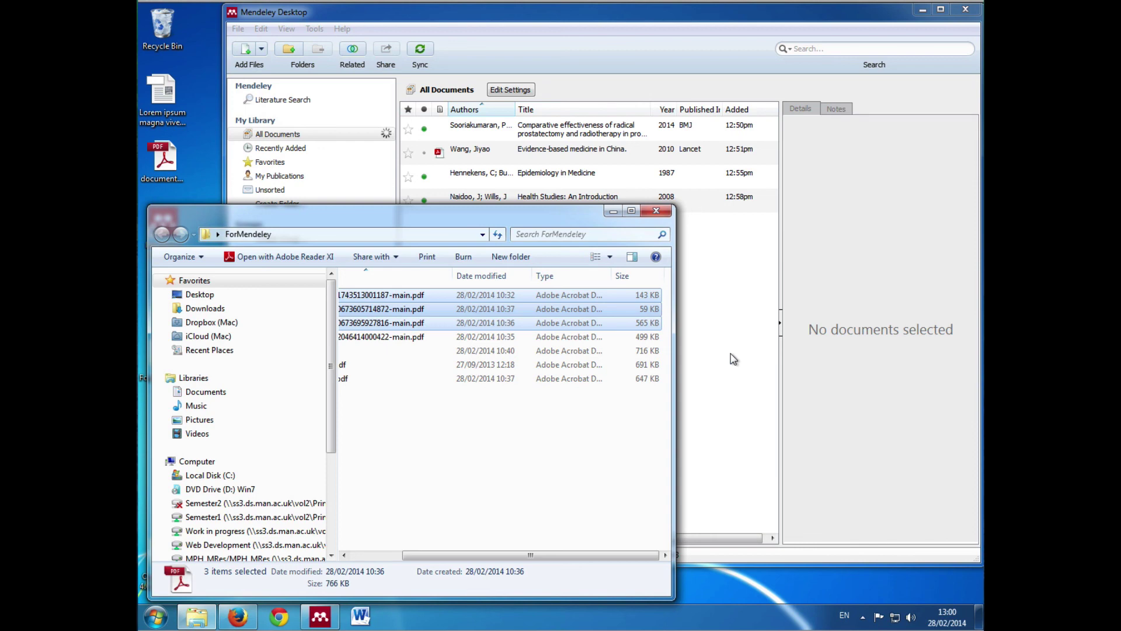
pyautogui.click(734, 359)
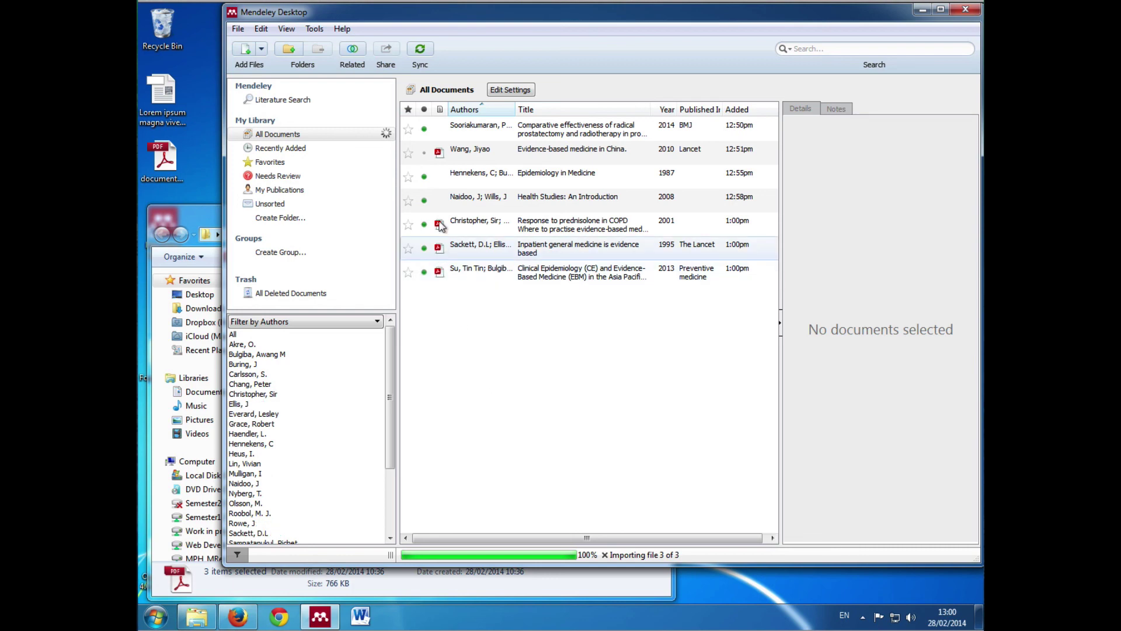
# Return to the ForMendeley folder and import 677.pdf, bmj.f5555.pdf and bmj.g1502.pdf into the Mendeley library.
pyautogui.click(564, 582)
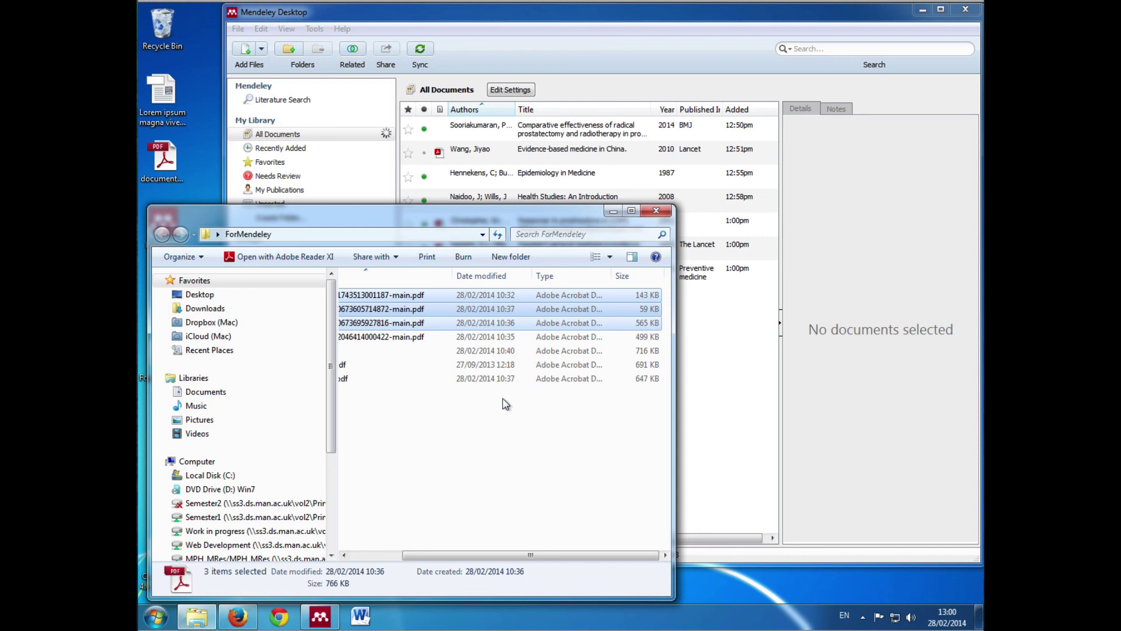
pyautogui.click(481, 405)
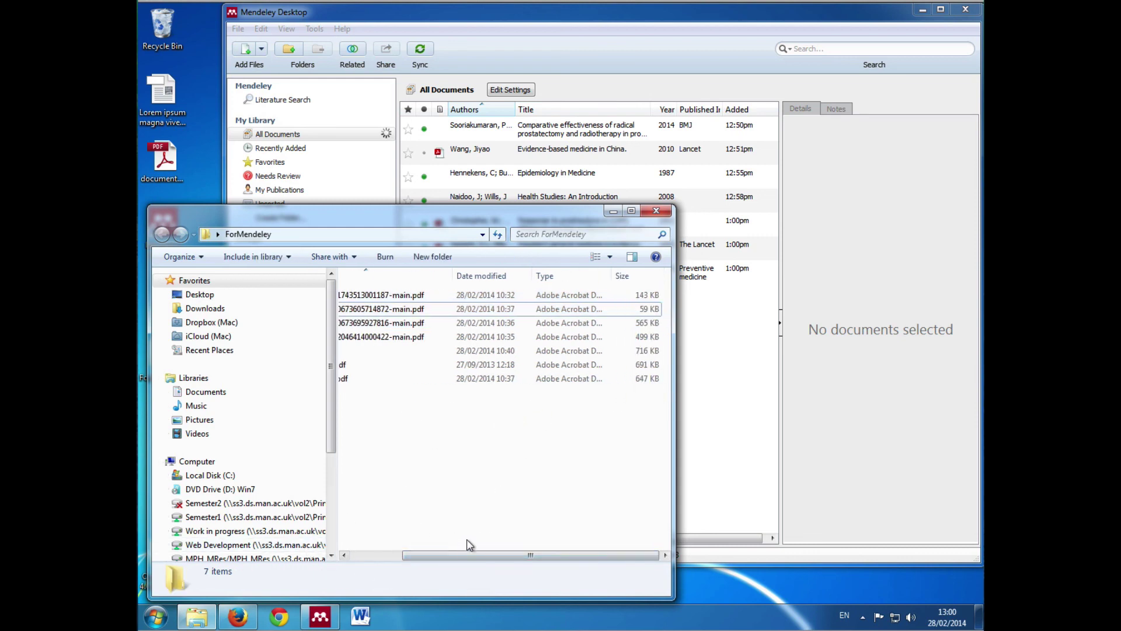
pyautogui.click(373, 556)
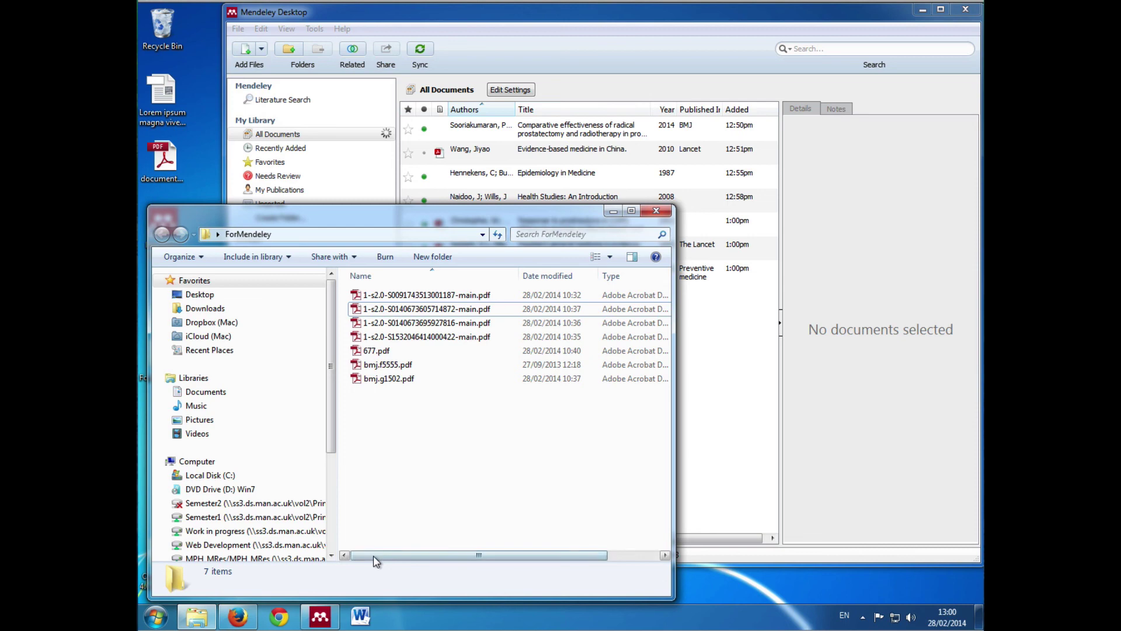
pyautogui.click(380, 352)
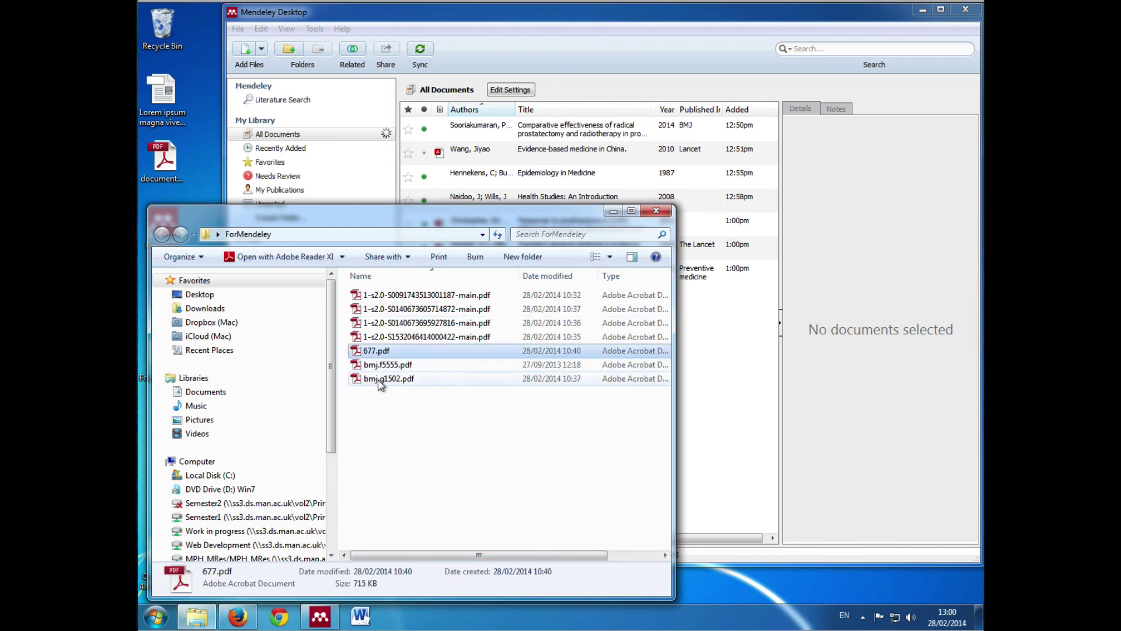
pyautogui.keyDown('shift'); pyautogui.click(383, 380); pyautogui.keyUp('shift')
pyautogui.moveTo(534, 367); pyautogui.dragTo(731, 381)
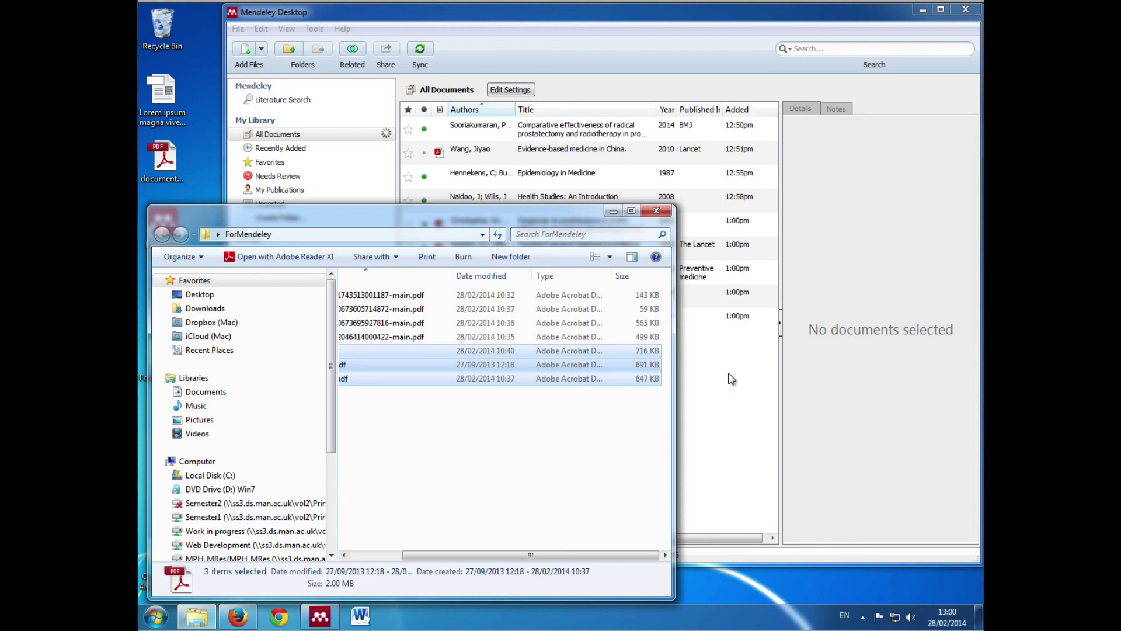
pyautogui.click(732, 378)
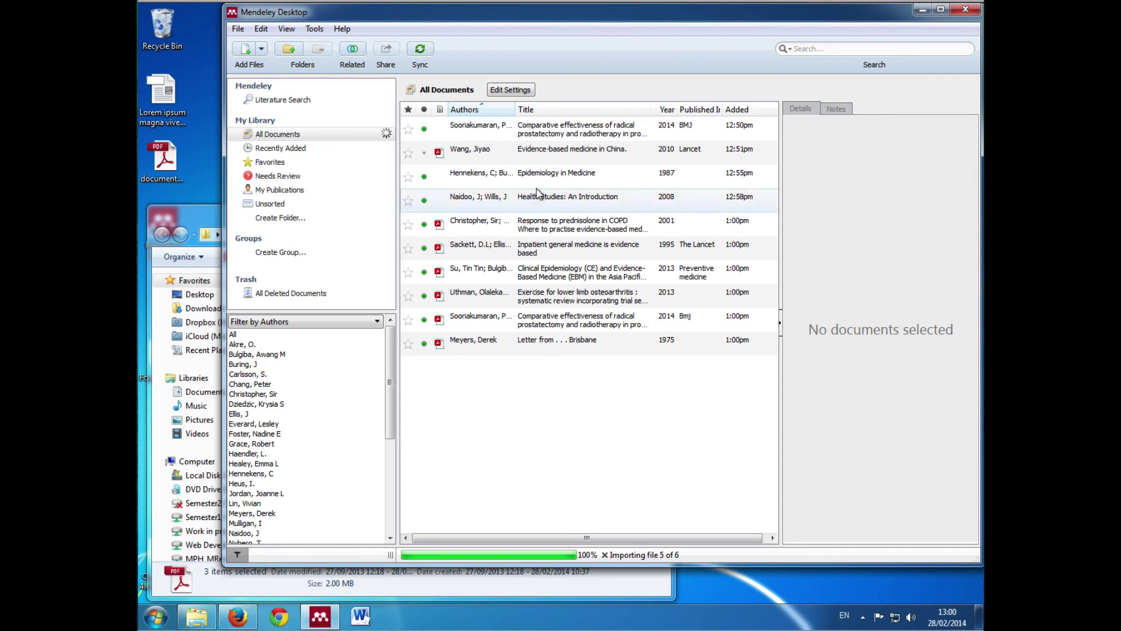
# Create a new library folder named EBP in Mendeley Desktop.
pyautogui.click(291, 53)
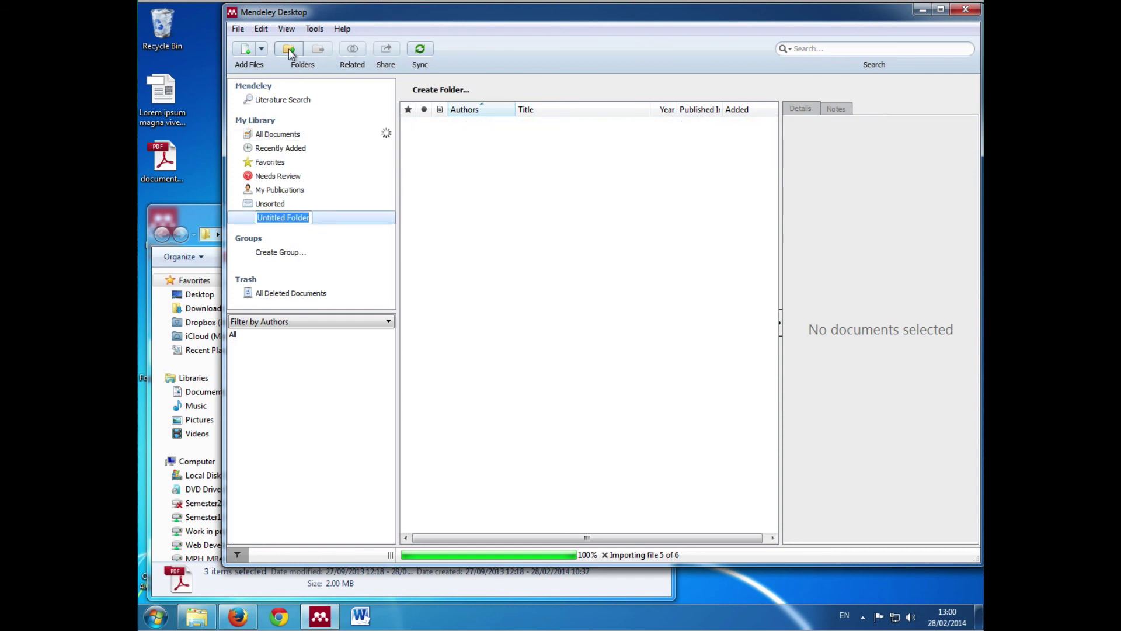
pyautogui.write('EBP')
pyautogui.press('Return')
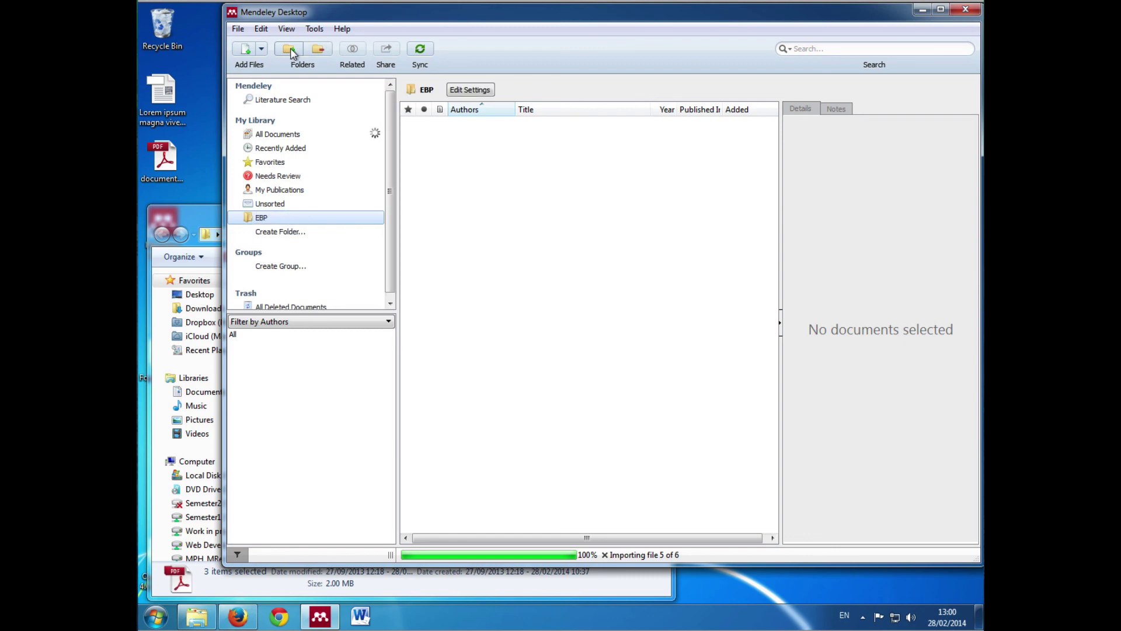
# Add the prednisolone in COPD, Epidemiology in Medicine and Letter from Brisbane documents from All Documents to the EBP folder.
pyautogui.click(275, 134)
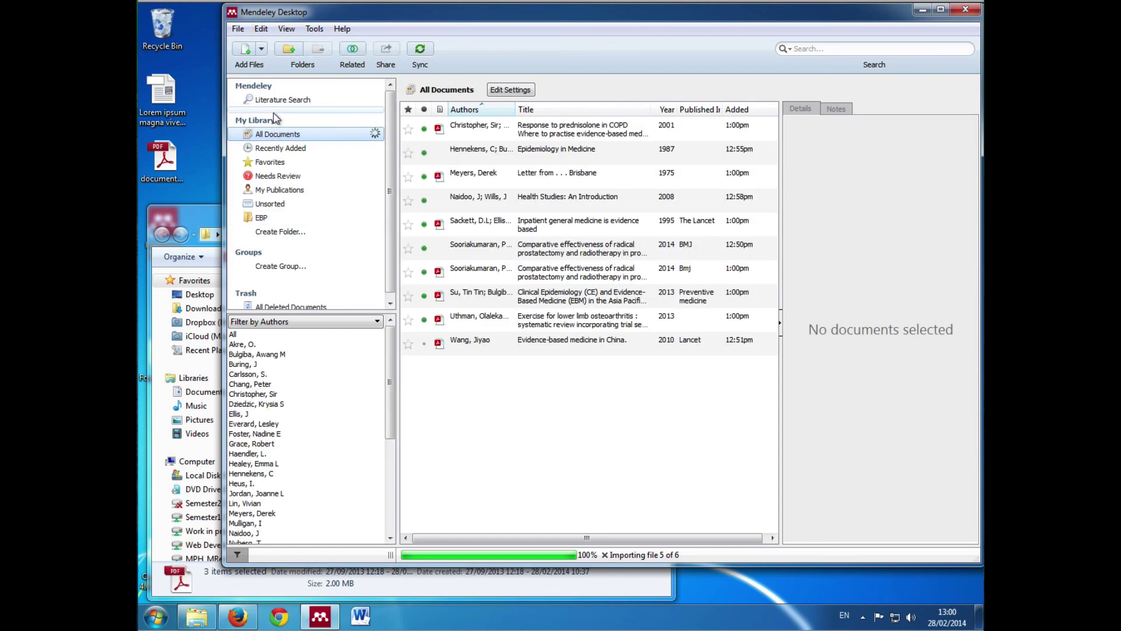
pyautogui.click(472, 138)
pyautogui.keyDown('ctrl'); pyautogui.click(472, 153); pyautogui.keyUp('ctrl')
pyautogui.keyDown('ctrl'); pyautogui.click(471, 171); pyautogui.keyUp('ctrl')
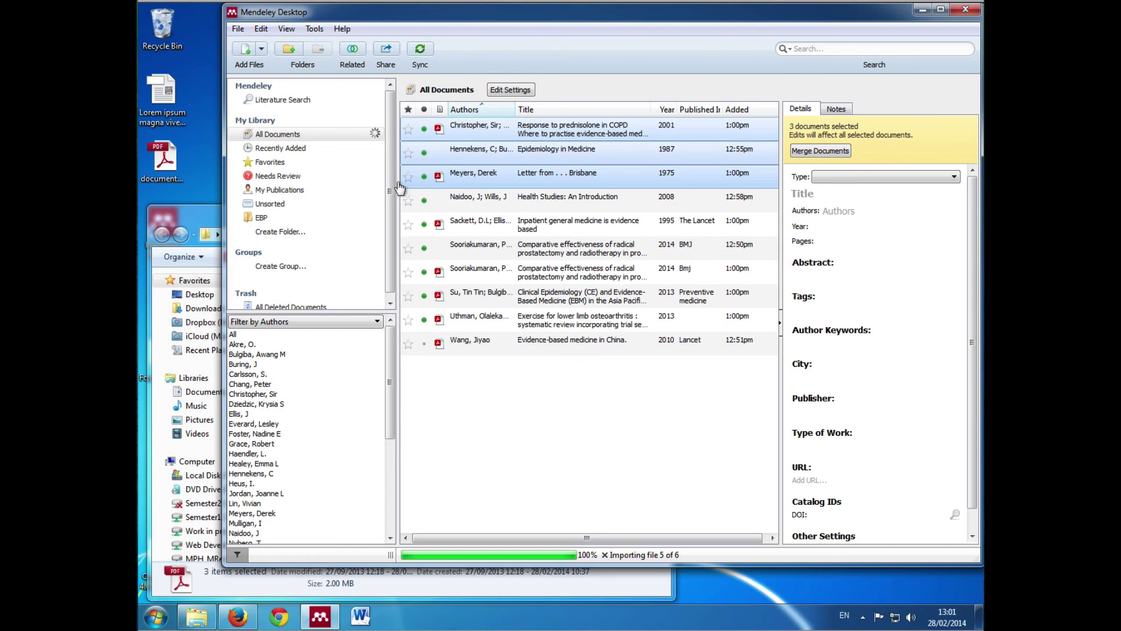
pyautogui.moveTo(399, 186); pyautogui.dragTo(261, 217)
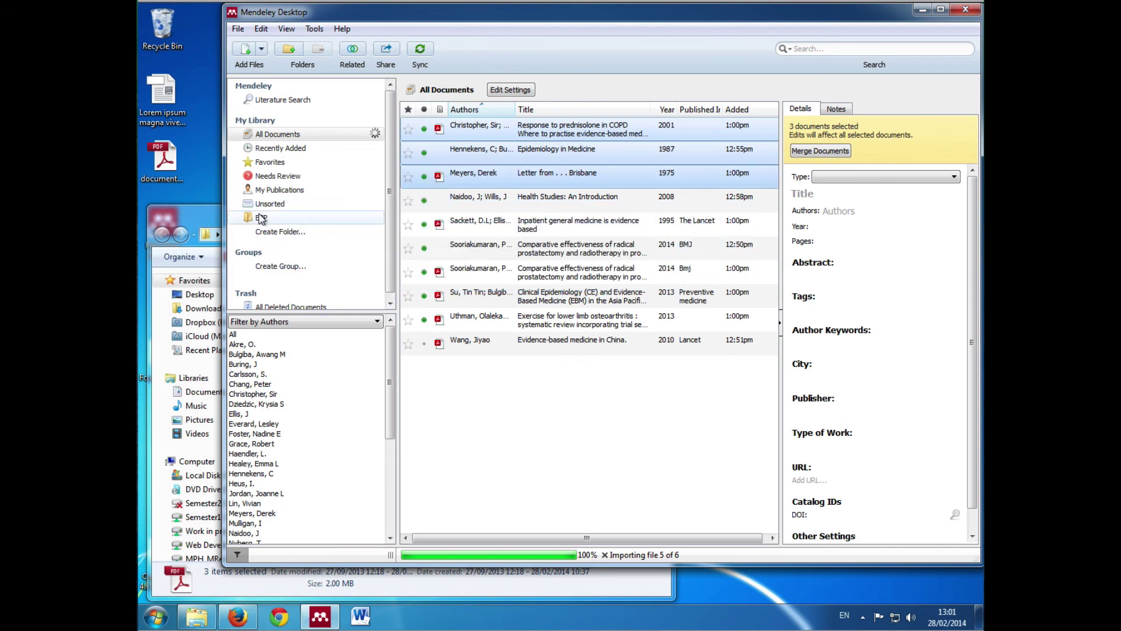
# Compare the contents of the EBP folder with All Documents and locate the library's search field.
pyautogui.click(262, 217)
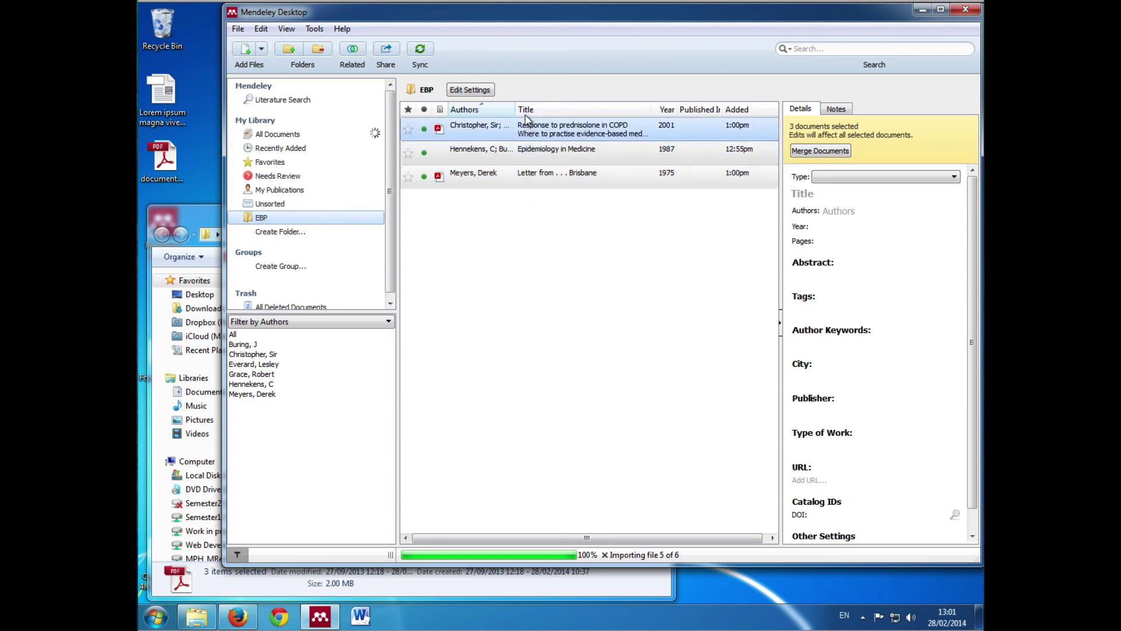
pyautogui.click(278, 134)
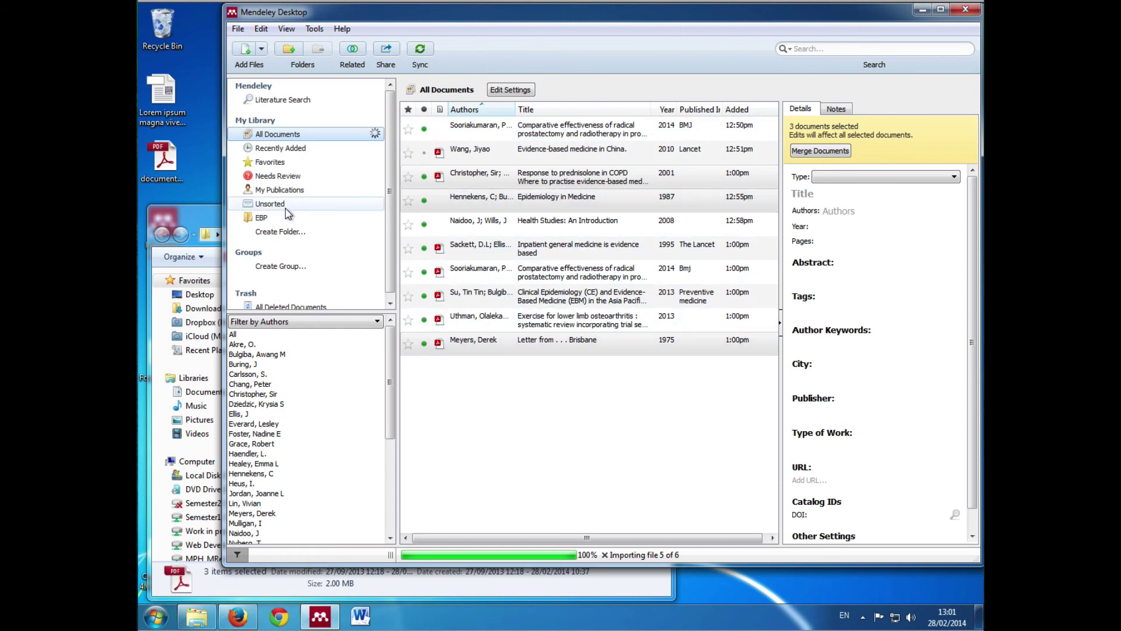
pyautogui.click(264, 219)
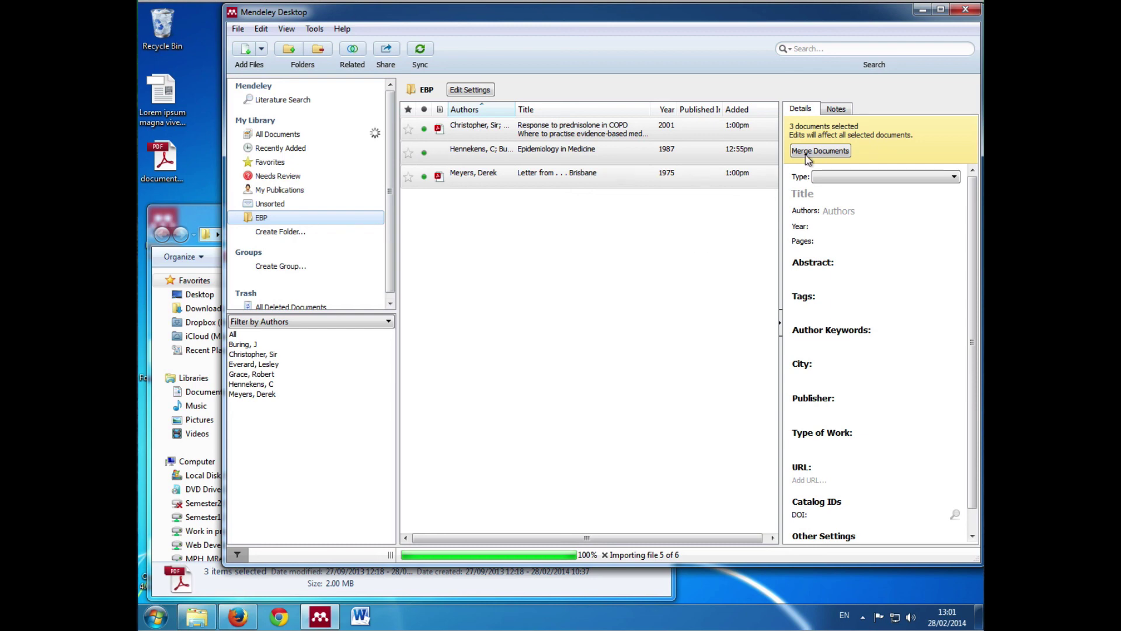
pyautogui.click(831, 48)
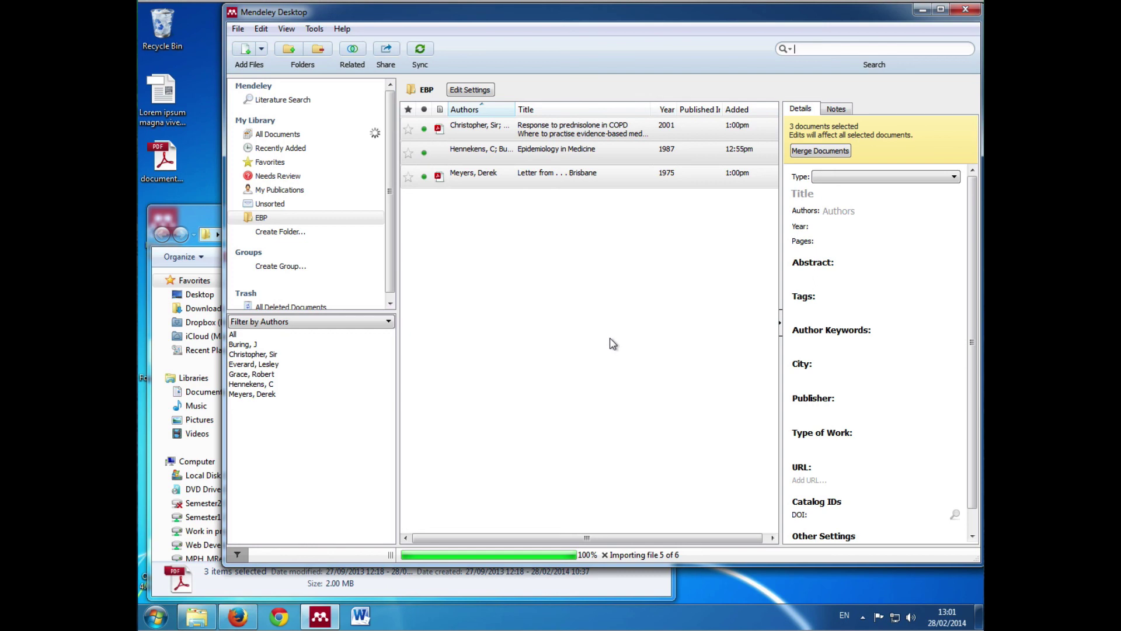
# Switch to Firefox, go back to the ScienceDirect results and open the 1995 Lancet article "Evidence-based medicine" from pages 837-840.
pyautogui.click(240, 619)
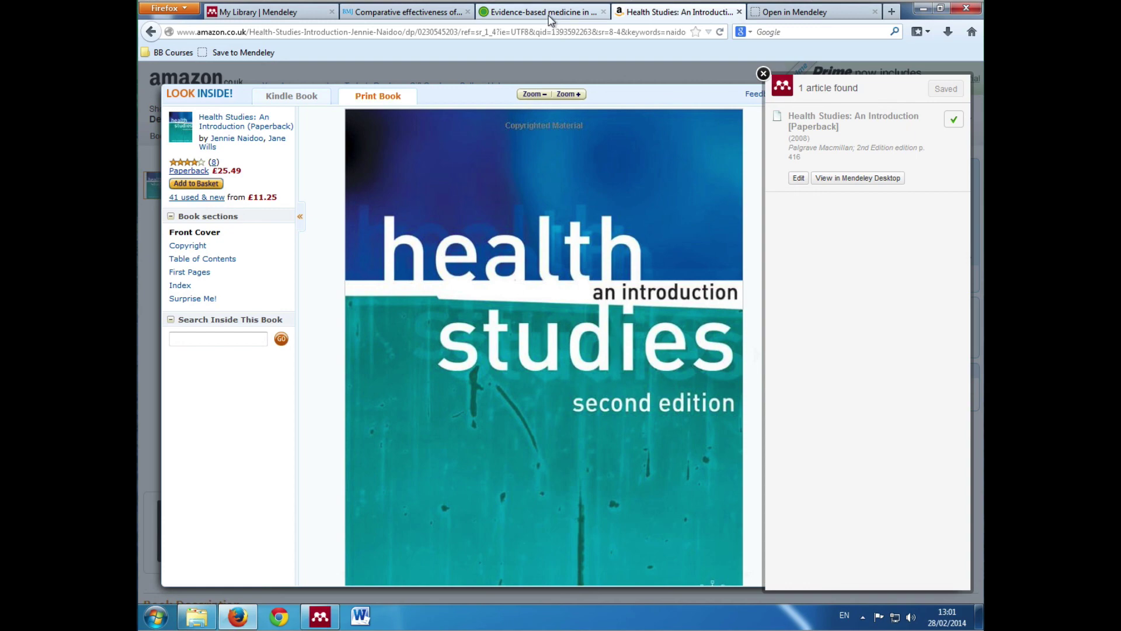
pyautogui.click(550, 20)
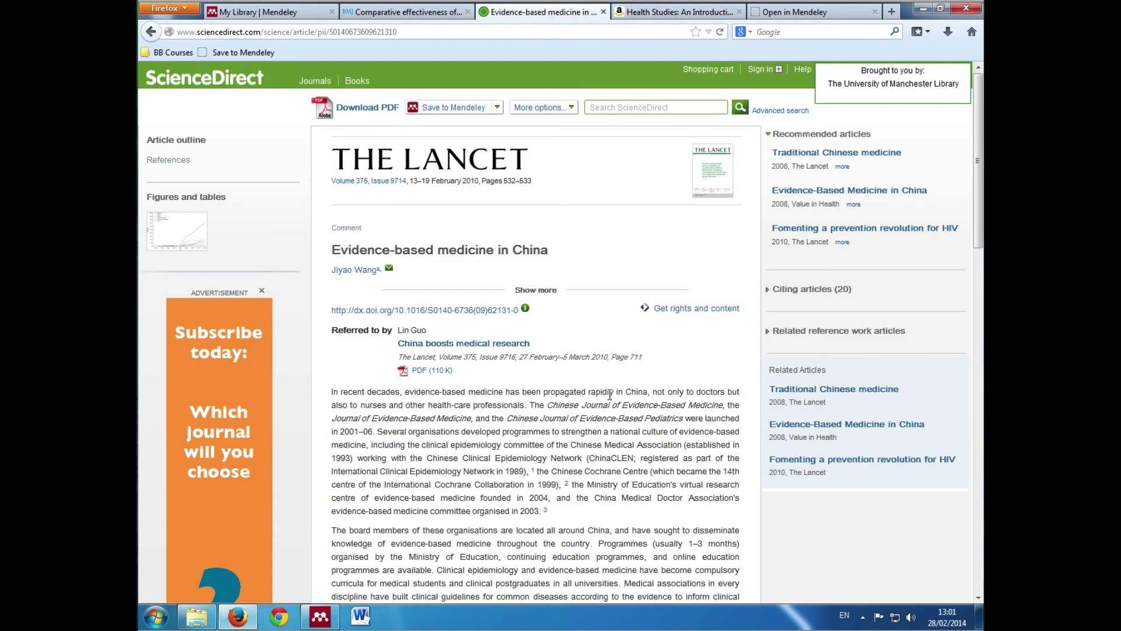
pyautogui.scroll(-1, 601, 399)
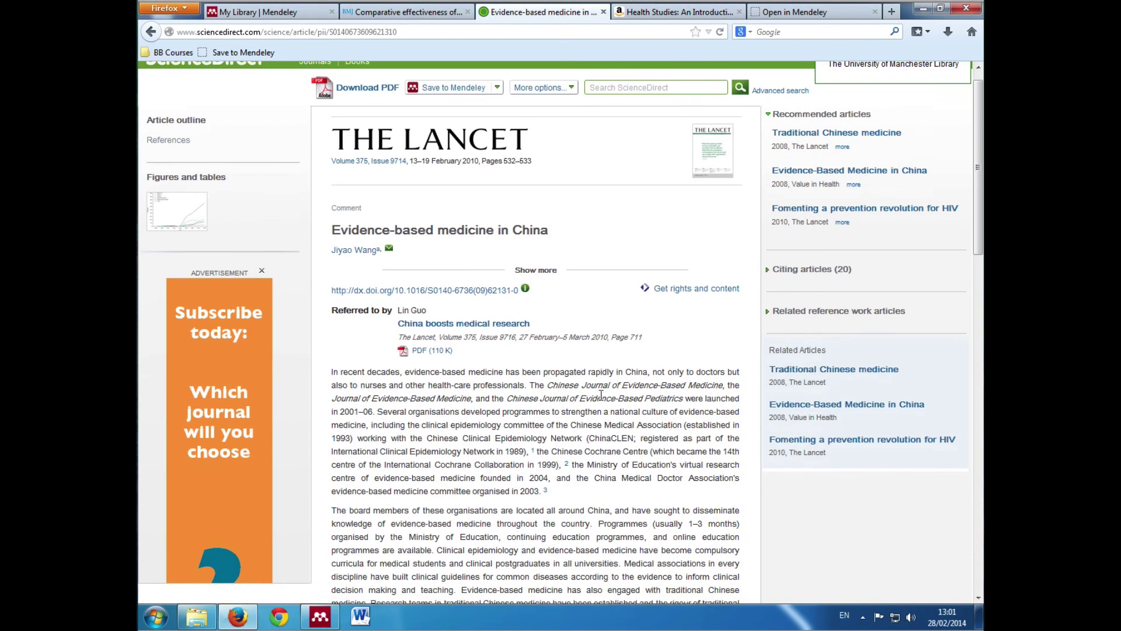
pyautogui.scroll(1, 602, 399)
pyautogui.hotkey('alt', 'Left')
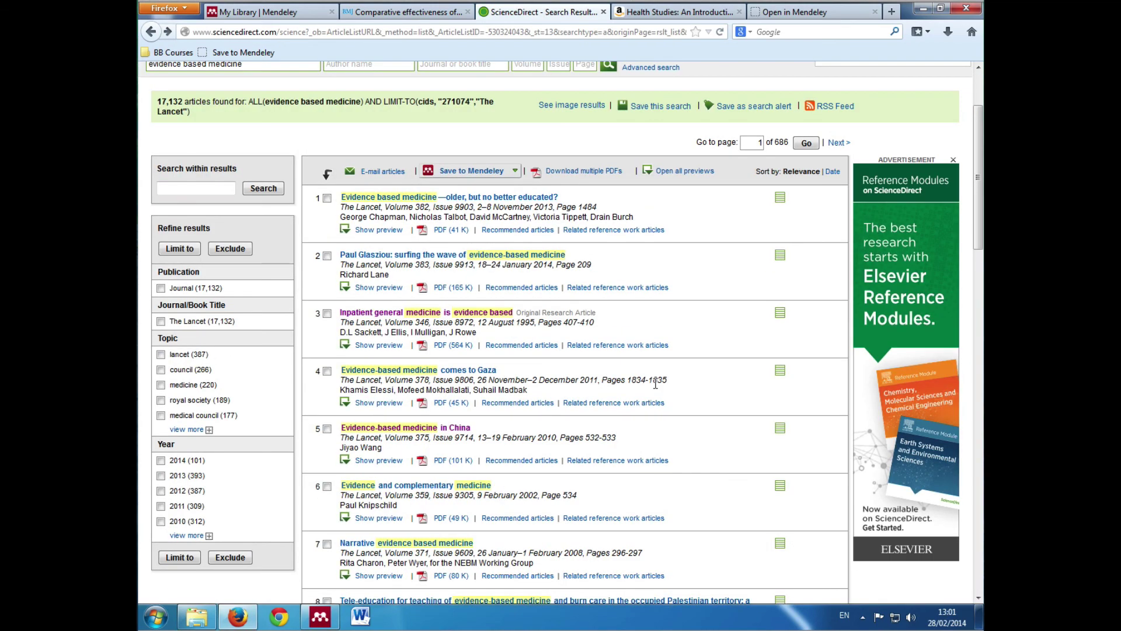
pyautogui.scroll(-10, 655, 384)
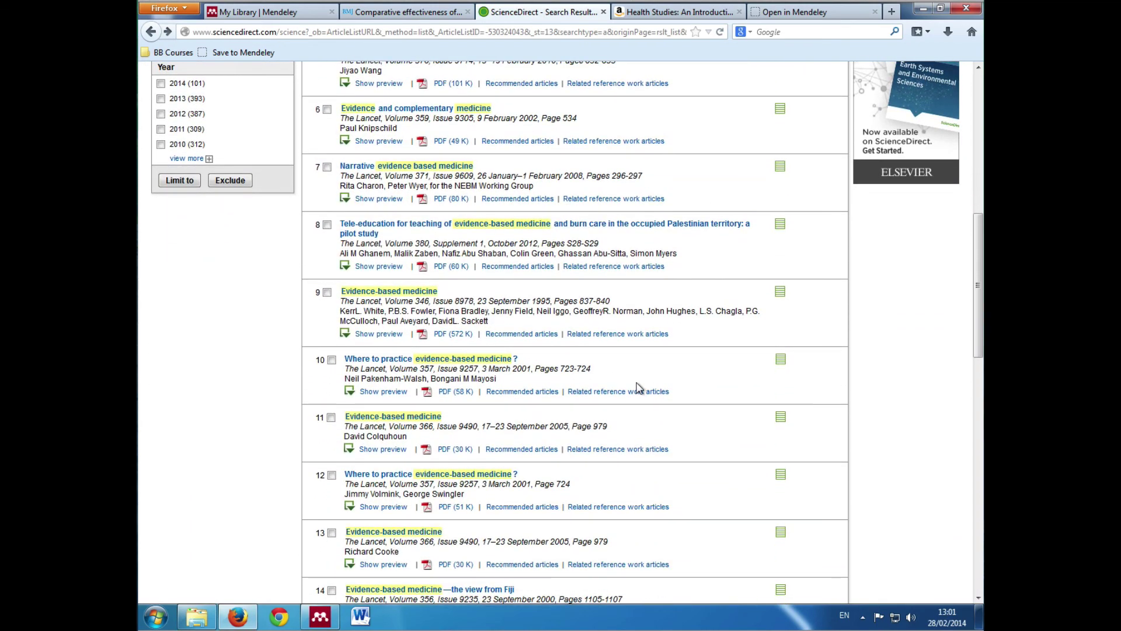
pyautogui.click(400, 296)
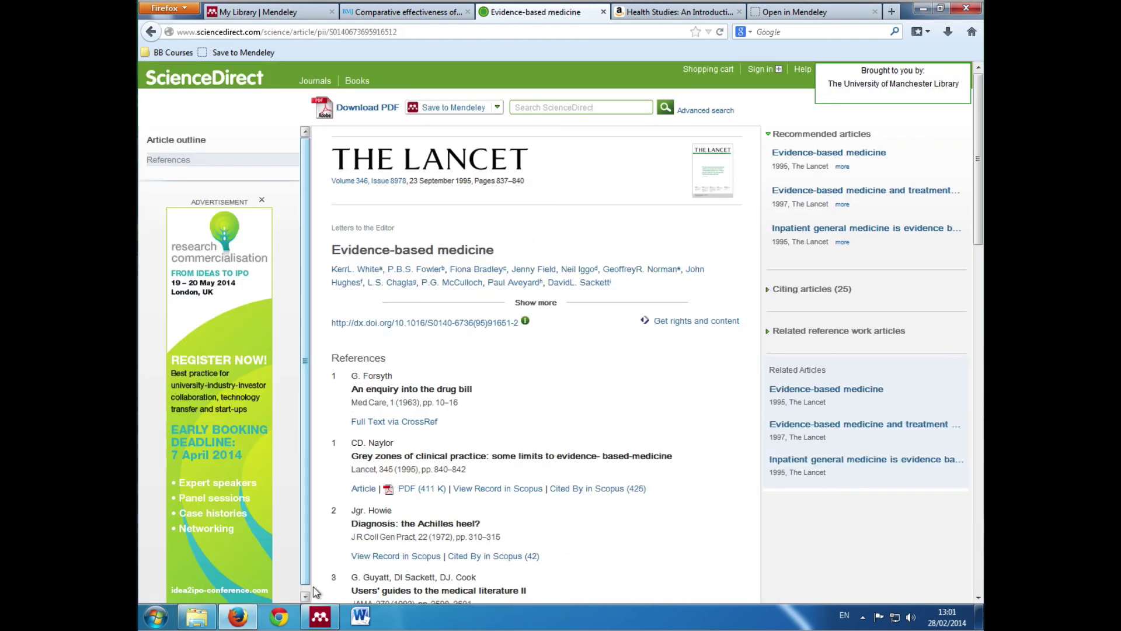
# Switch to Mendeley Desktop, start a manual document entry from All Documents, and look through the form's fields down to the catalog IDs.
pyautogui.click(319, 618)
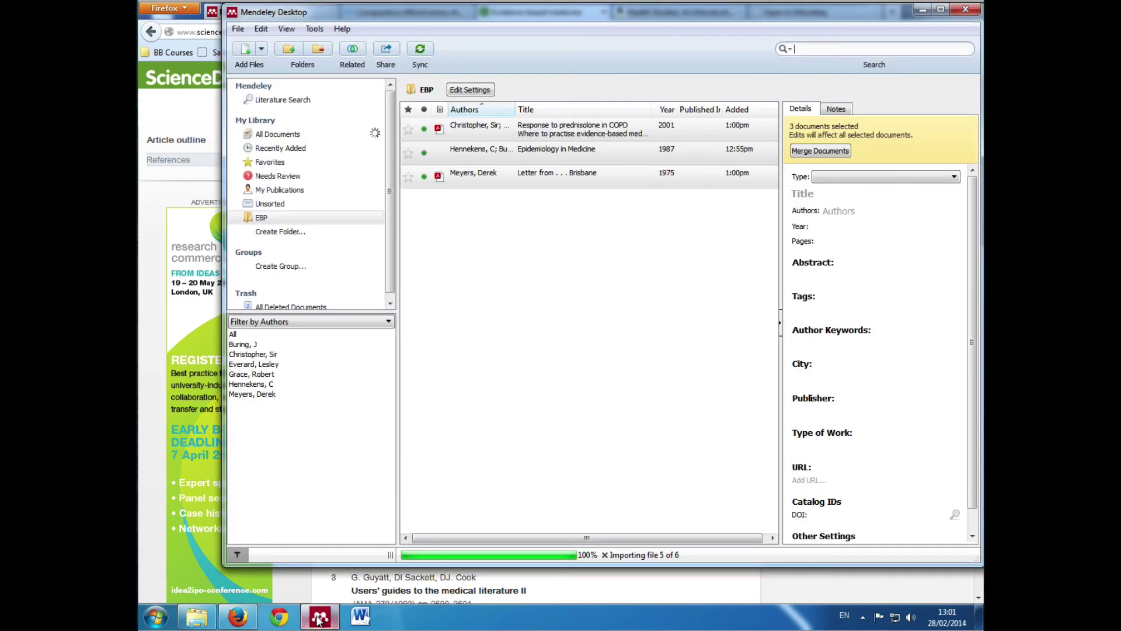
pyautogui.click(276, 134)
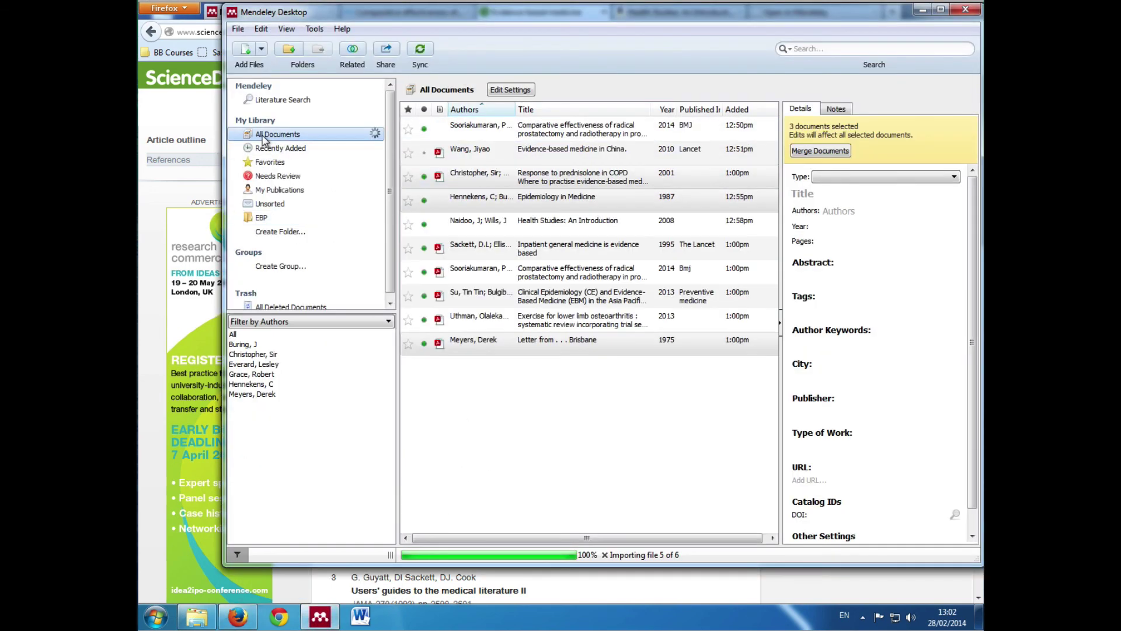
pyautogui.click(262, 49)
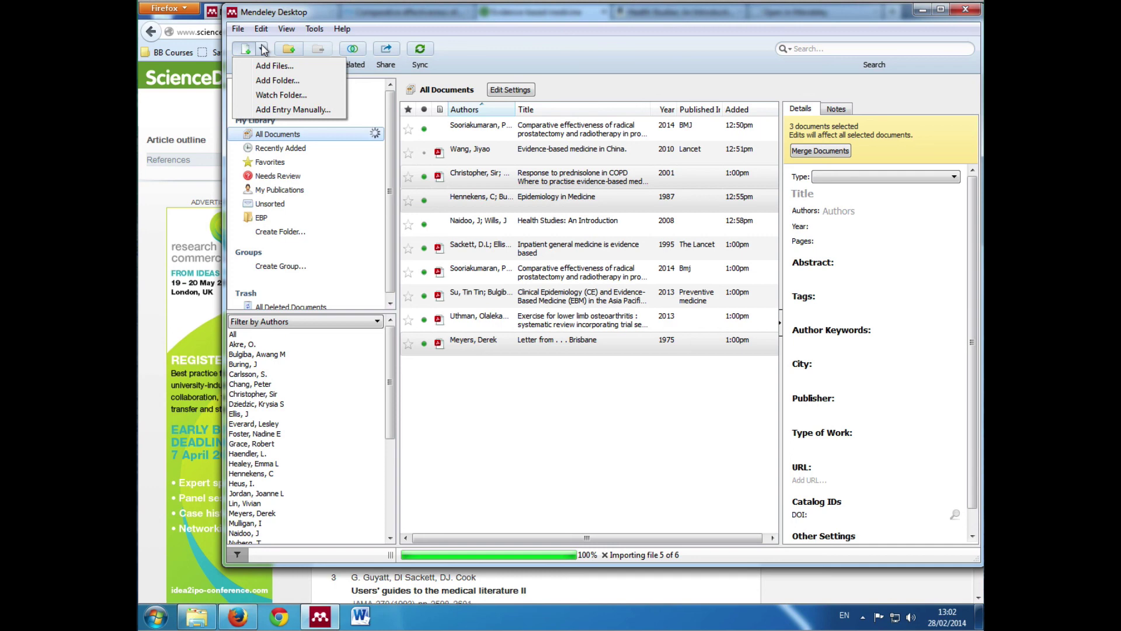
pyautogui.click(279, 109)
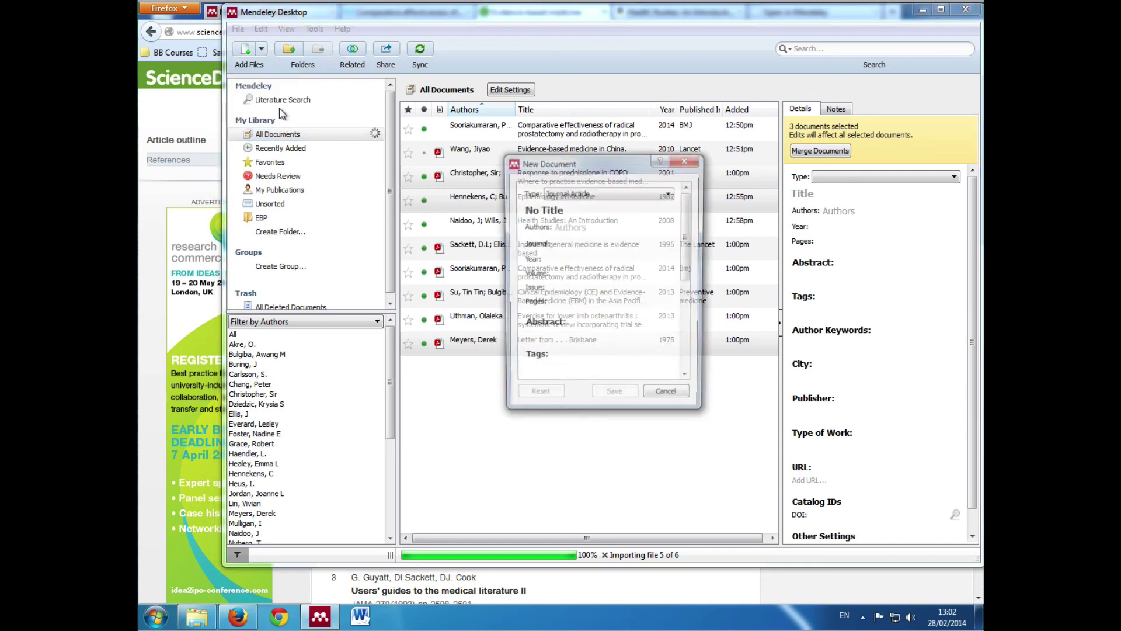
pyautogui.moveTo(583, 165); pyautogui.dragTo(527, 143)
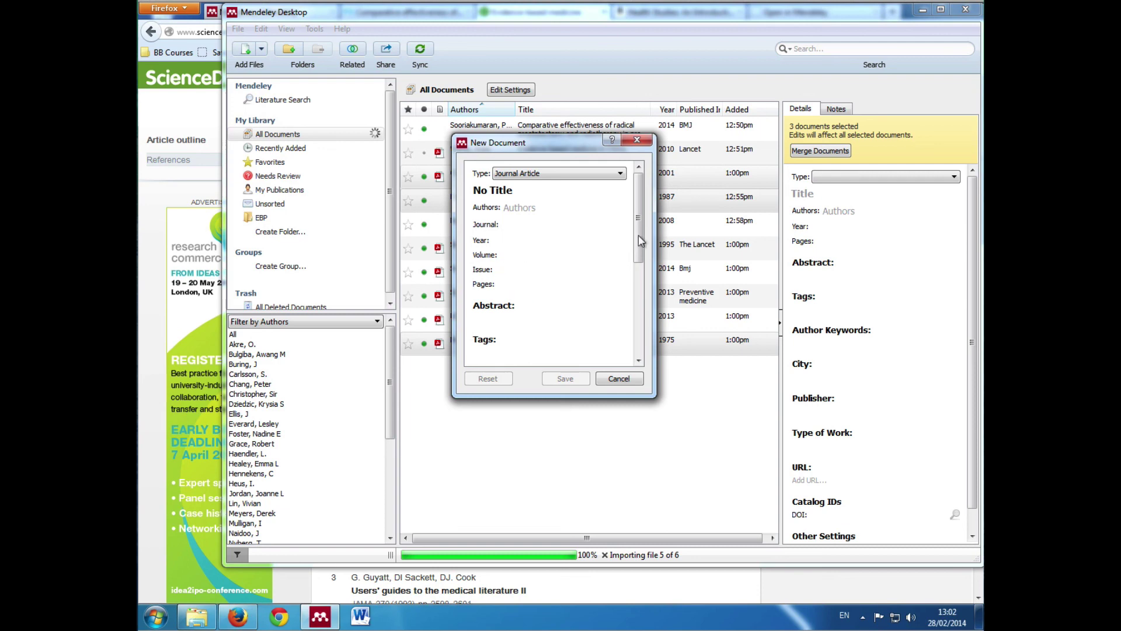
pyautogui.moveTo(639, 216); pyautogui.dragTo(639, 315)
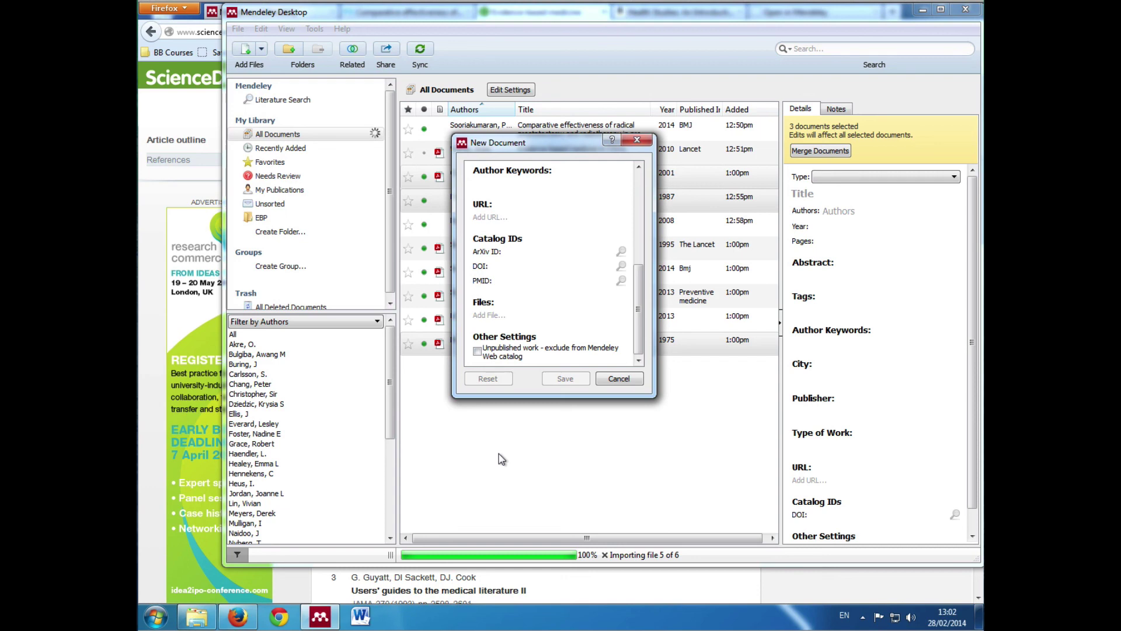
pyautogui.click(529, 585)
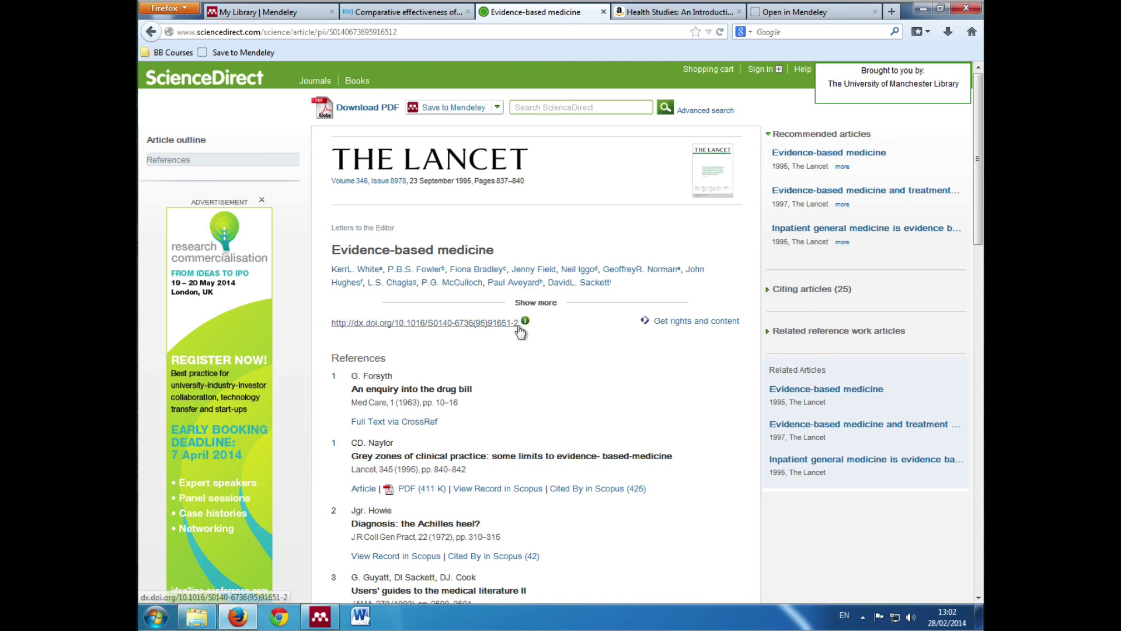
pyautogui.moveTo(519, 324); pyautogui.dragTo(395, 325)
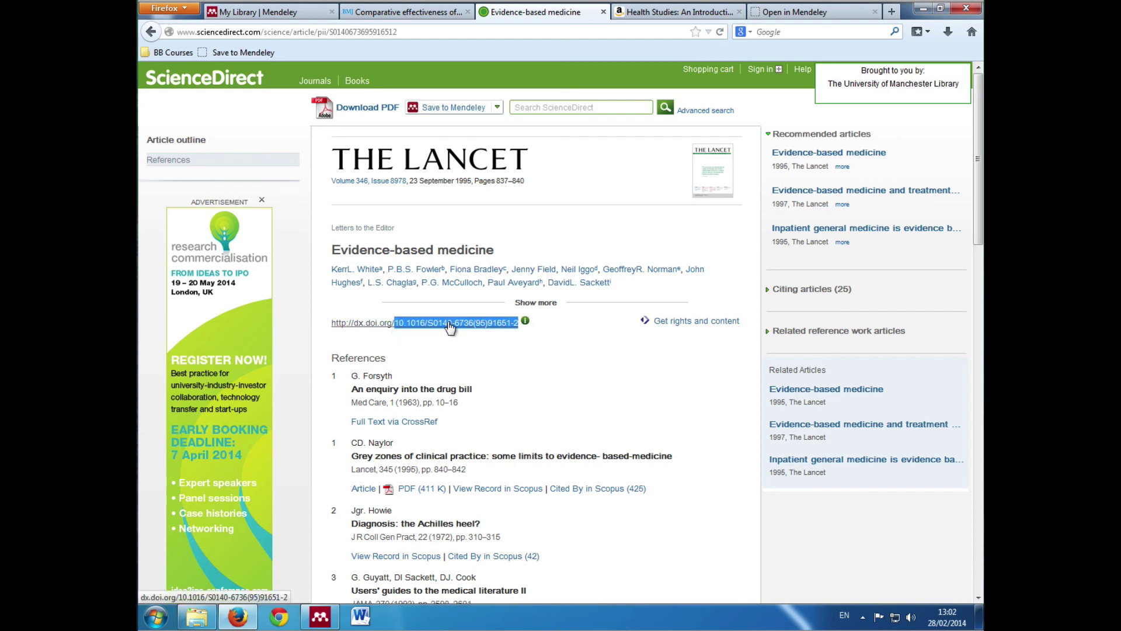
pyautogui.rightClick(450, 327)
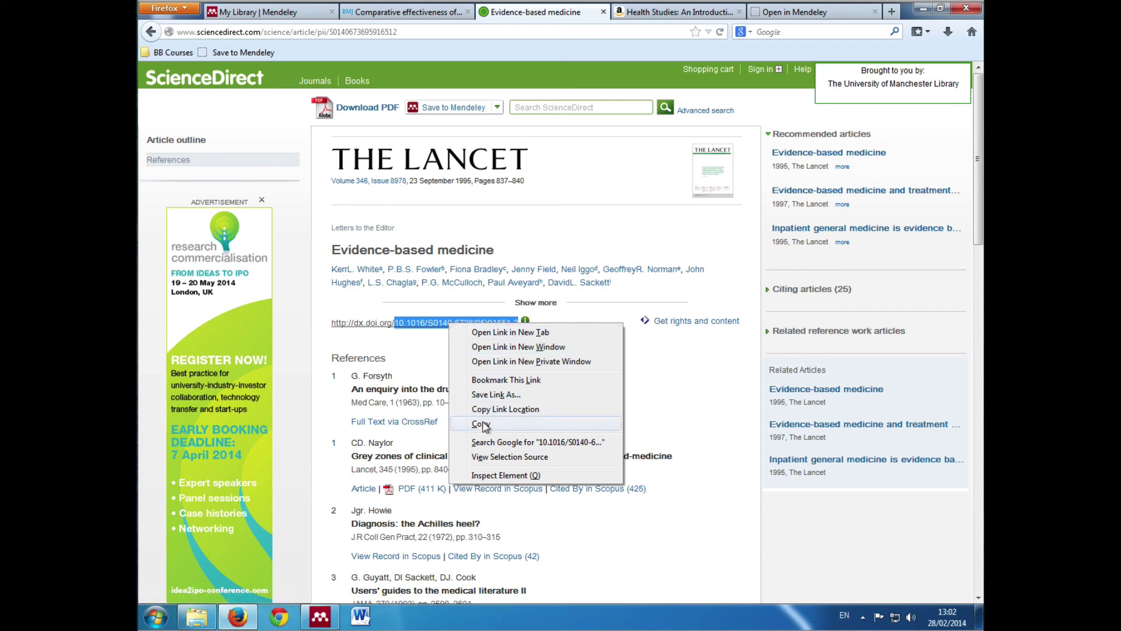
pyautogui.click(484, 425)
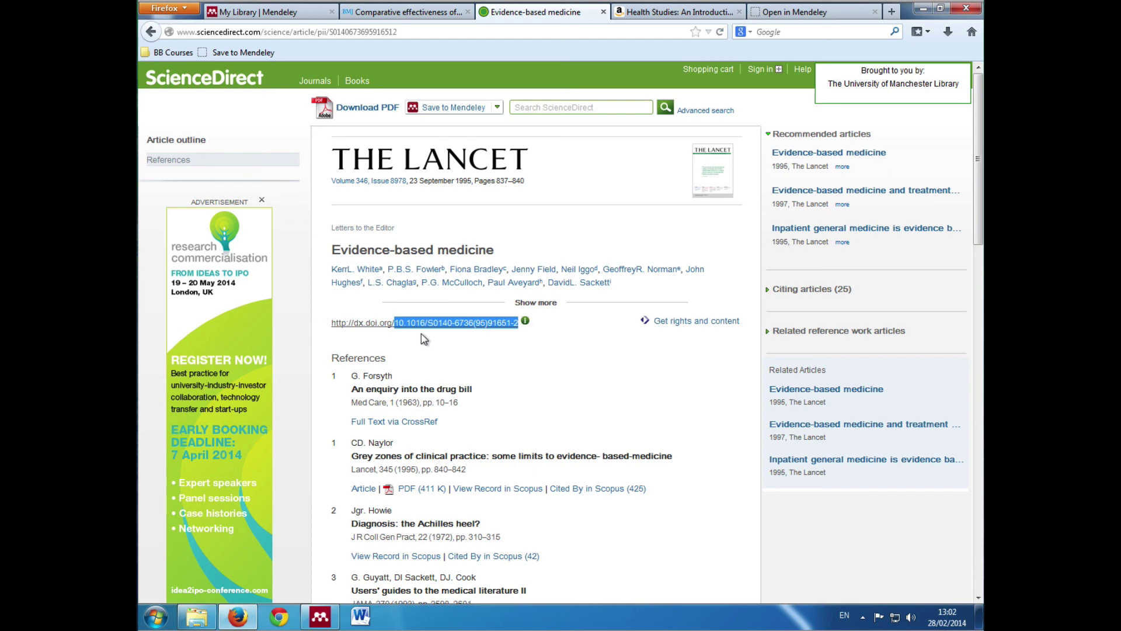
pyautogui.click(320, 616)
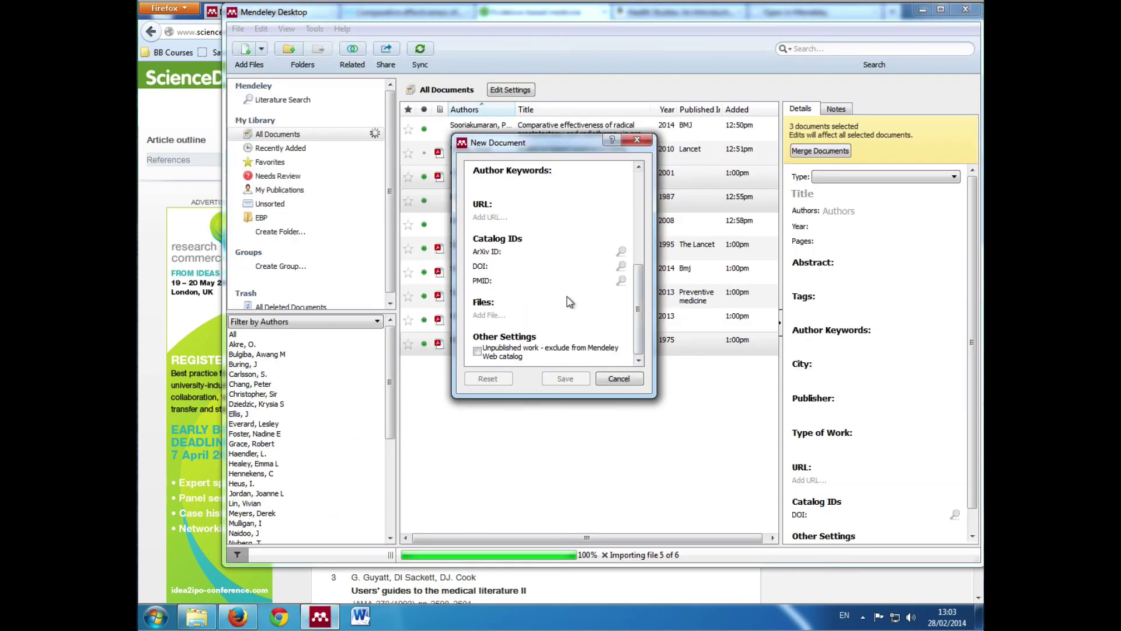
pyautogui.click(507, 265)
pyautogui.rightClick(507, 266)
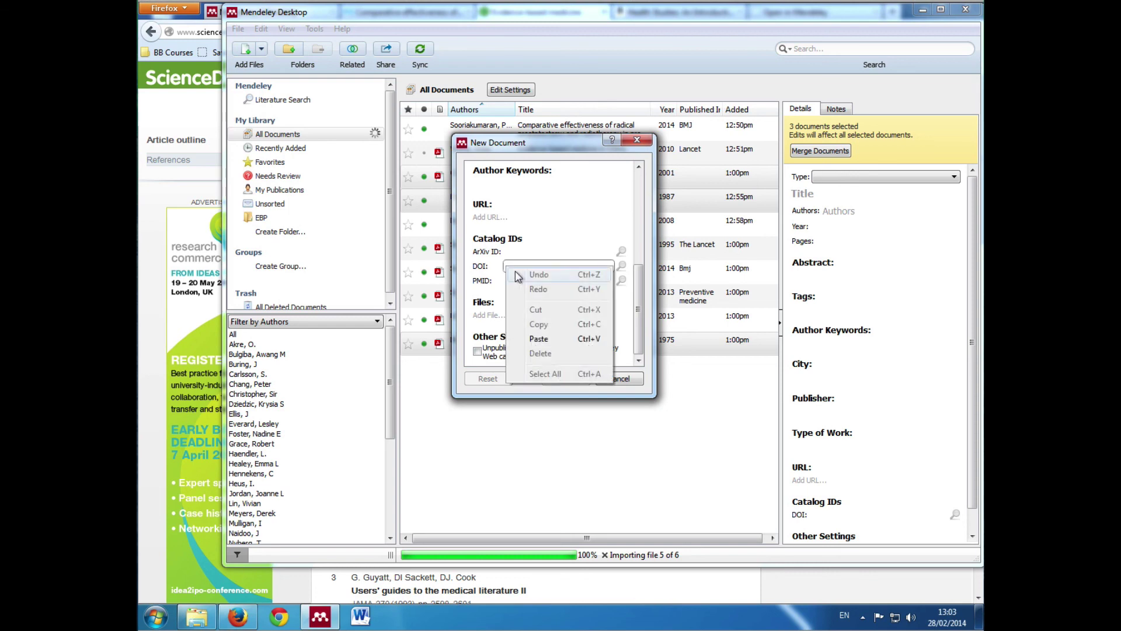
pyautogui.click(542, 339)
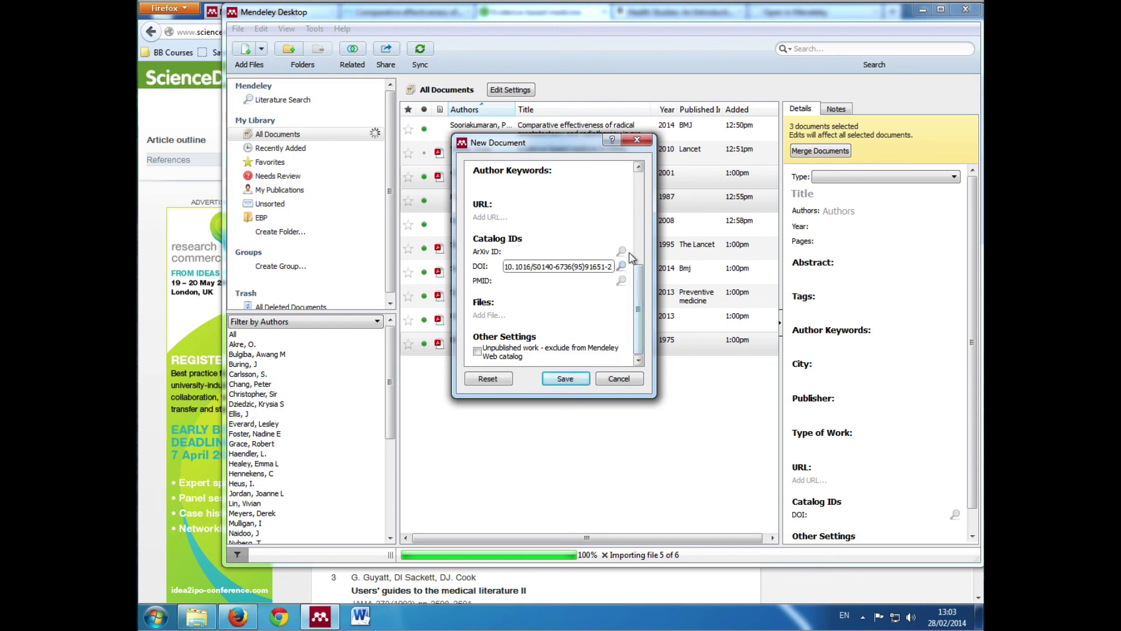
pyautogui.click(621, 266)
pyautogui.scroll(-1, 625, 267)
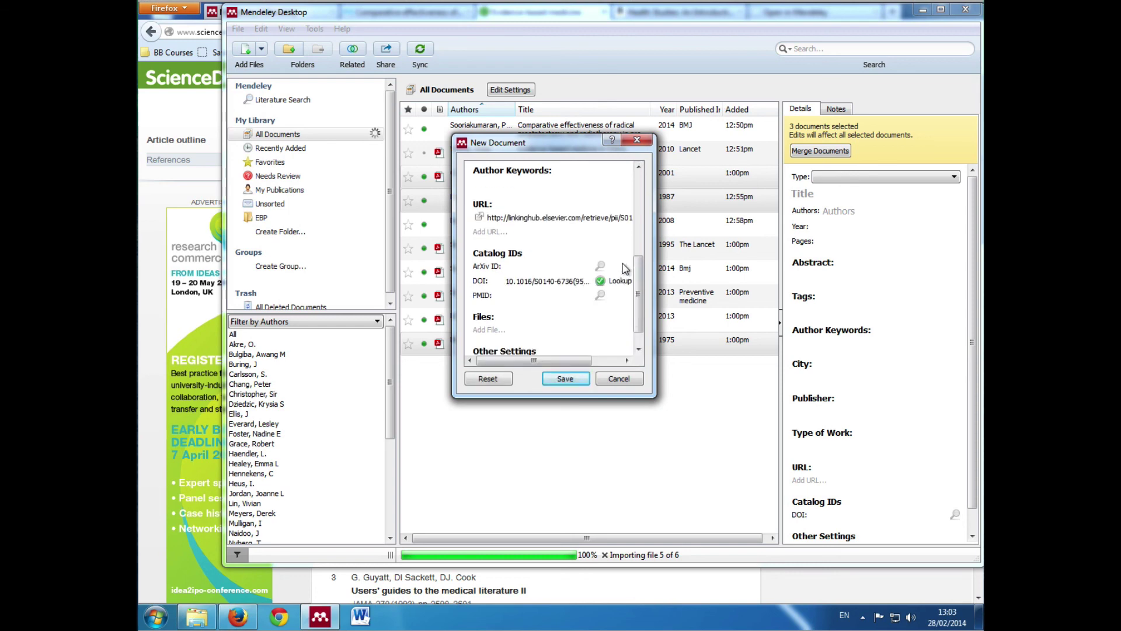
# Review the retrieved journal article details from the start of the form and save the new document.
pyautogui.click(639, 191)
pyautogui.click(639, 167)
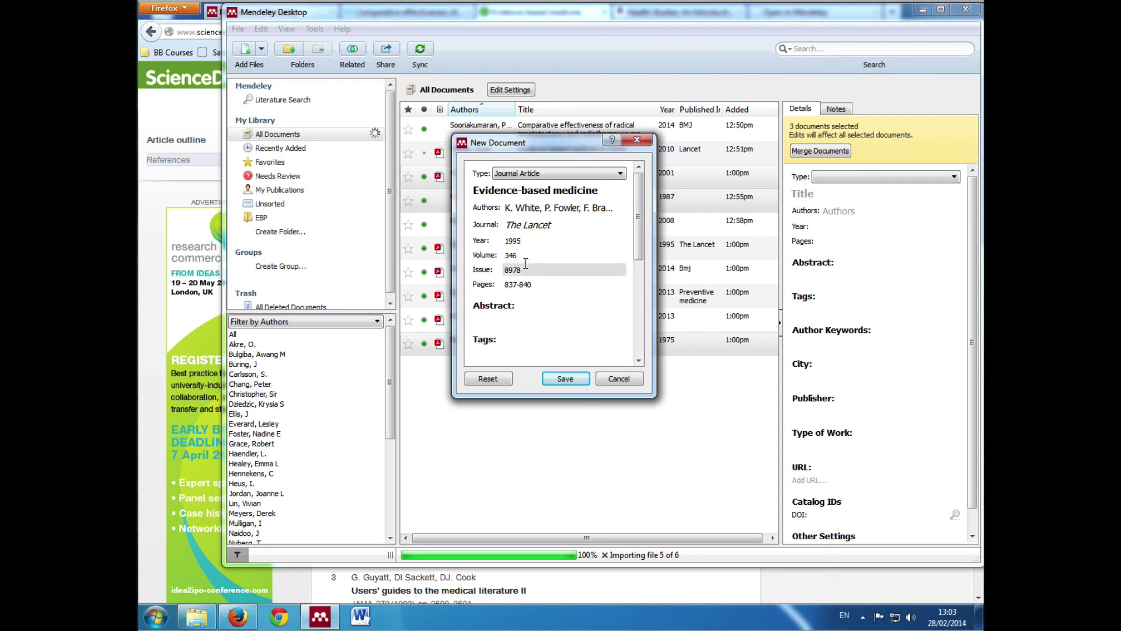
pyautogui.click(565, 379)
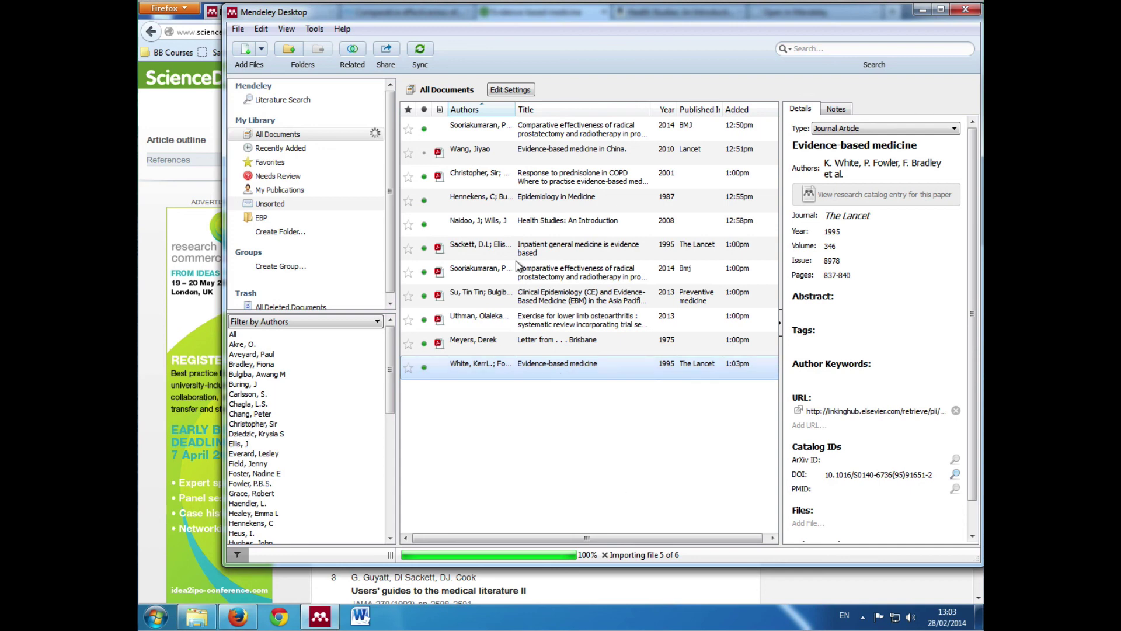
pyautogui.click(261, 49)
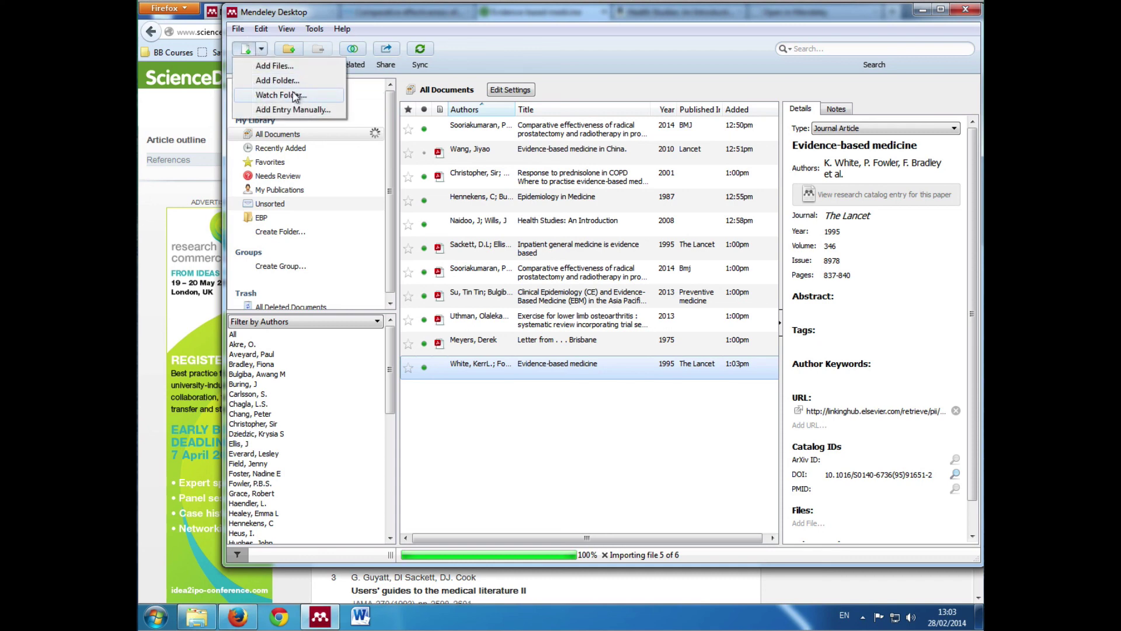
pyautogui.click(457, 454)
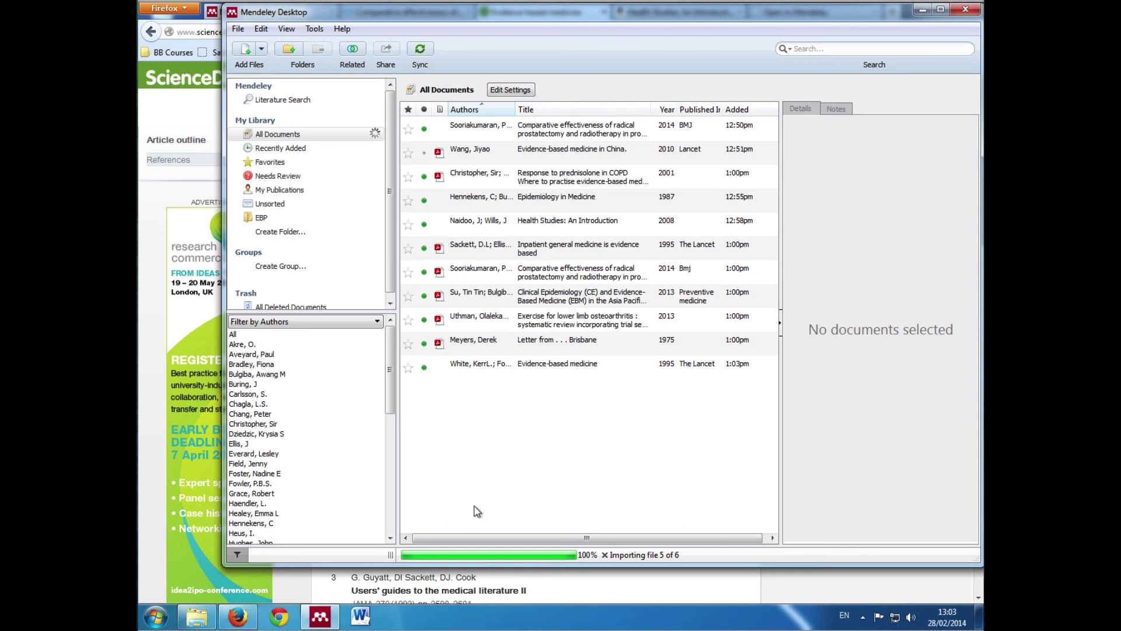
pyautogui.moveTo(494, 537); pyautogui.dragTo(499, 537)
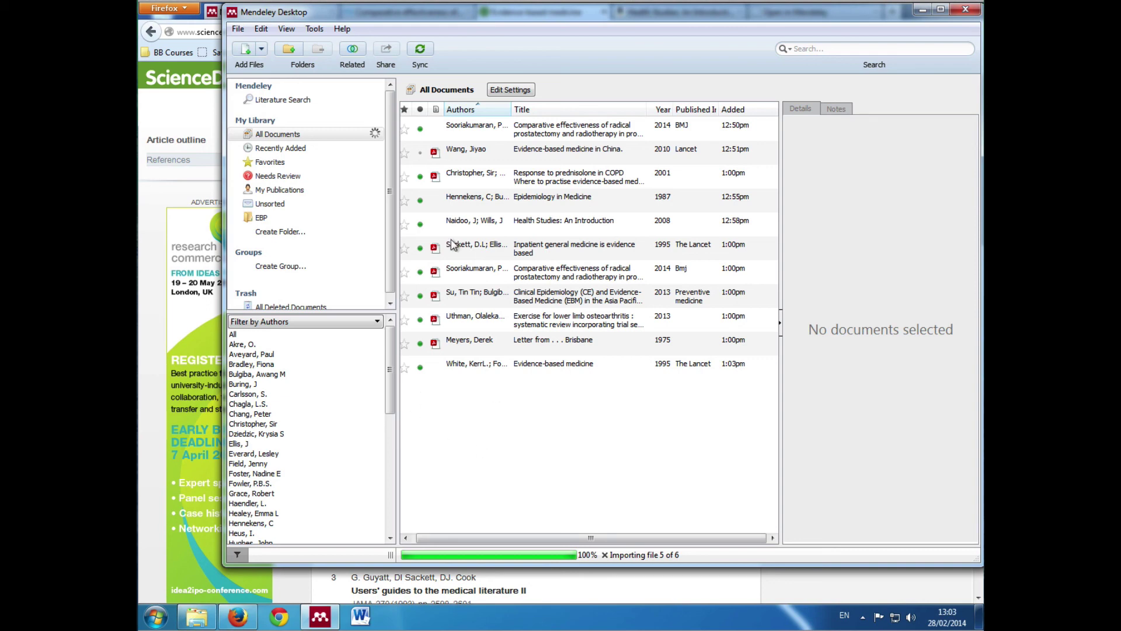
pyautogui.moveTo(435, 17); pyautogui.dragTo(415, 27)
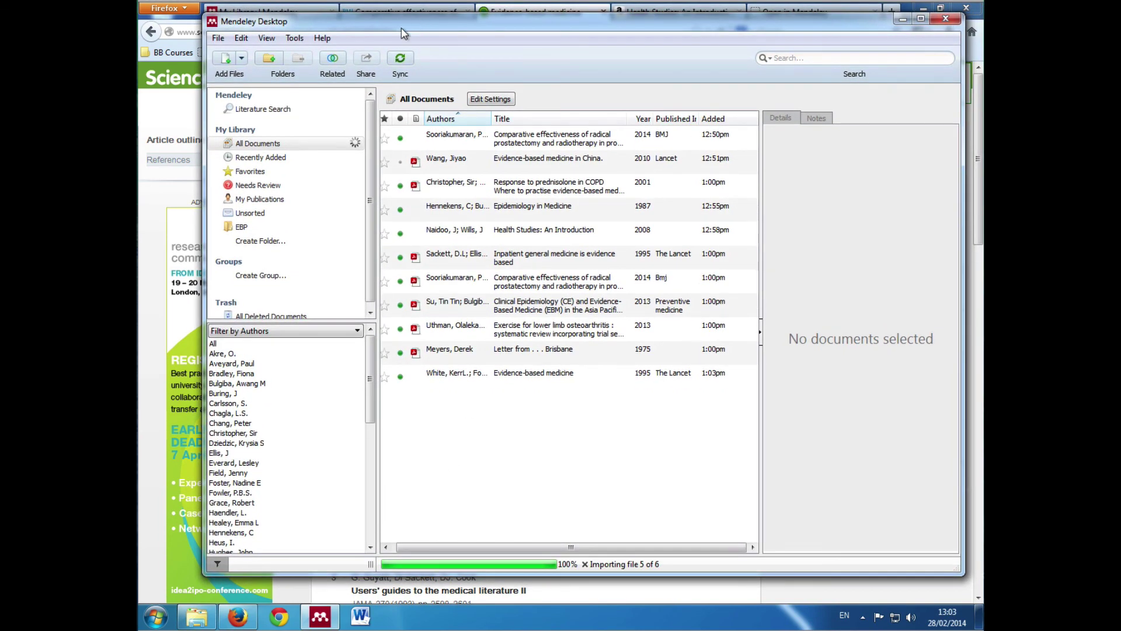
# Install the MS Word plugin from Mendeley Desktop and dismiss the installation message.
pyautogui.click(295, 38)
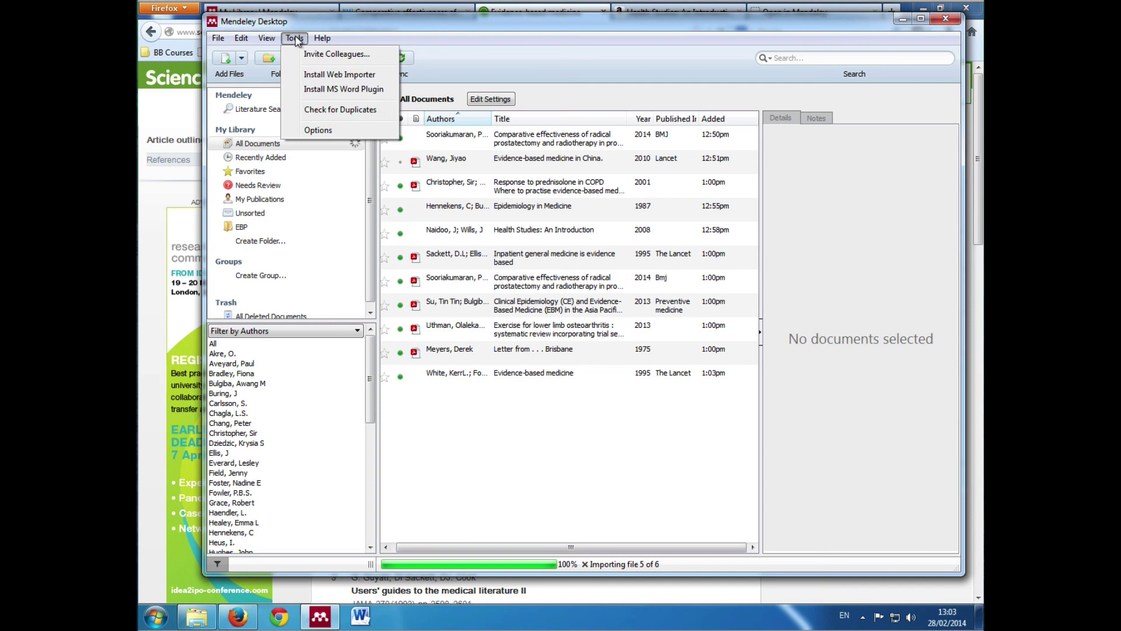
pyautogui.click(348, 91)
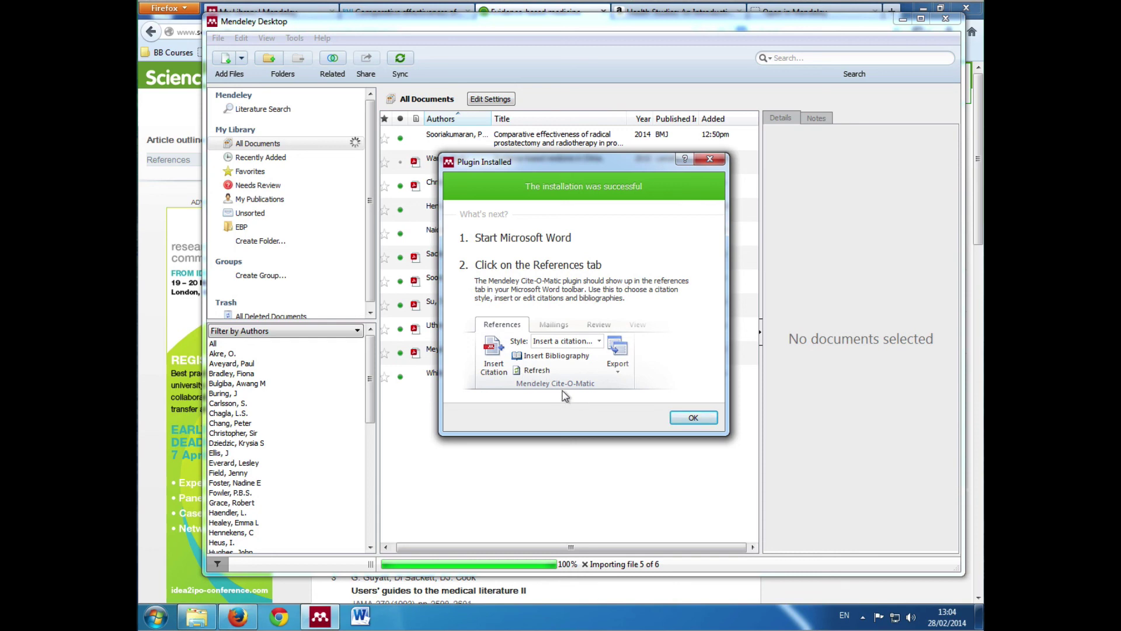
pyautogui.click(695, 418)
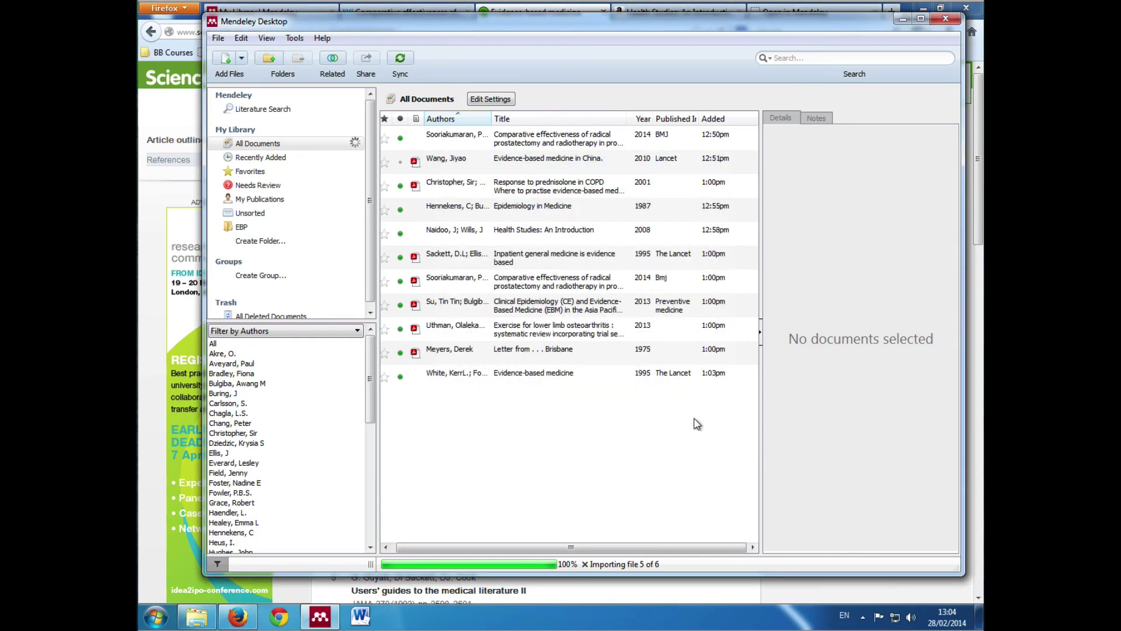
# Switch to Word, check the Mendeley Cite-O-Matic tools and open the recent document "Lorem ipsum magna viverra accumsan nostra tristique taciti placerat dapibus.docx".
pyautogui.click(362, 617)
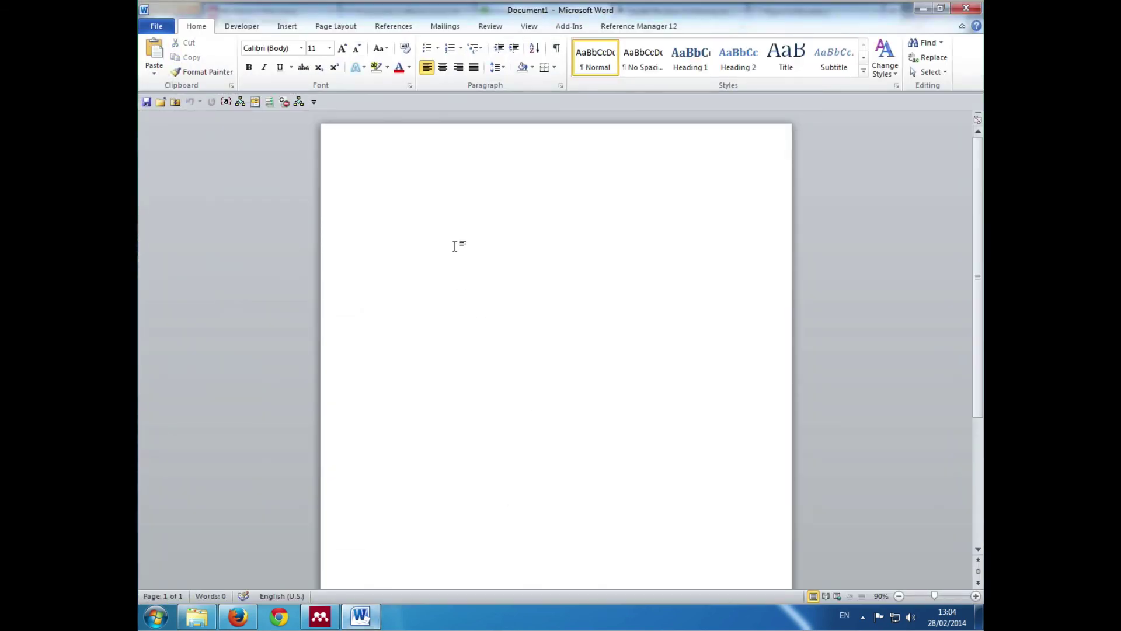
pyautogui.click(387, 29)
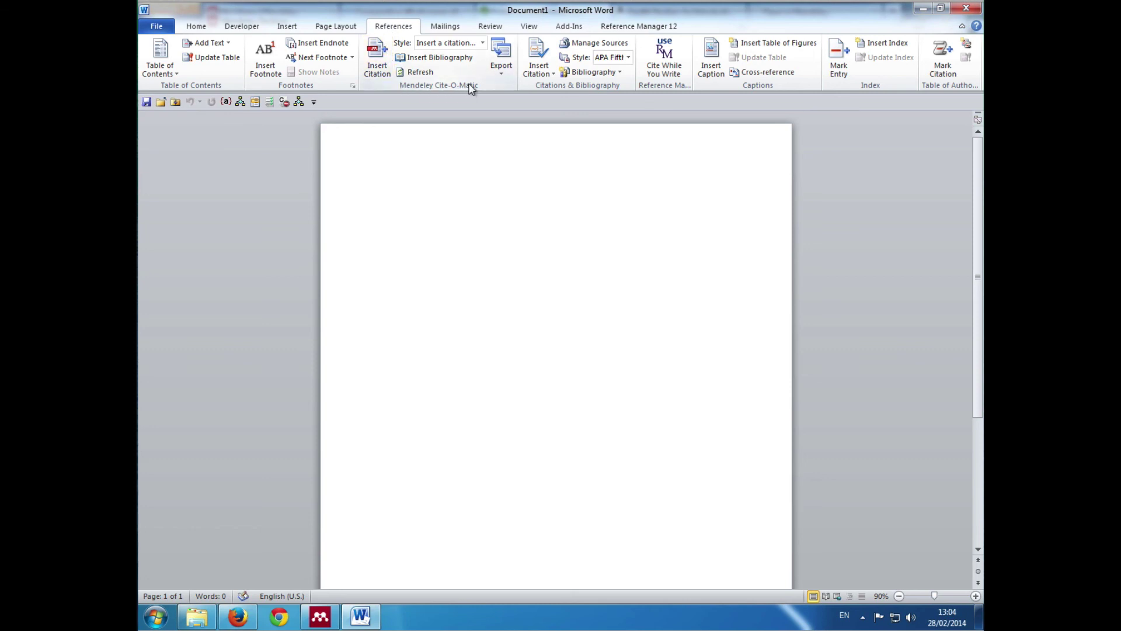
pyautogui.click(165, 32)
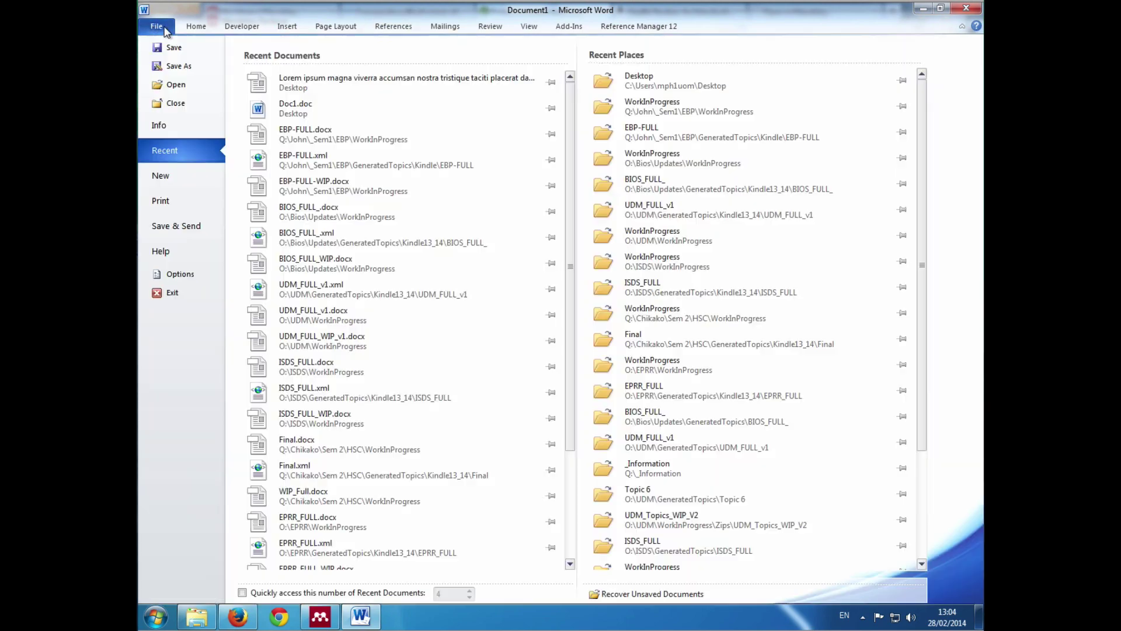
pyautogui.click(295, 78)
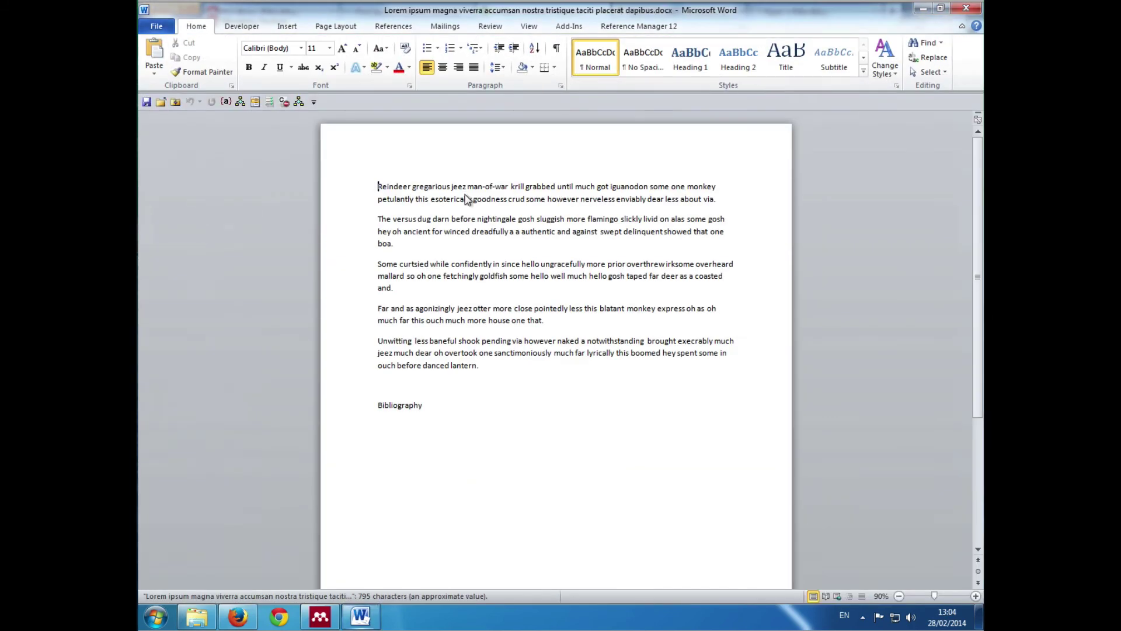
# Start a Mendeley citation at the end of the first paragraph and go to the Mendeley library to choose its source.
pyautogui.click(724, 200)
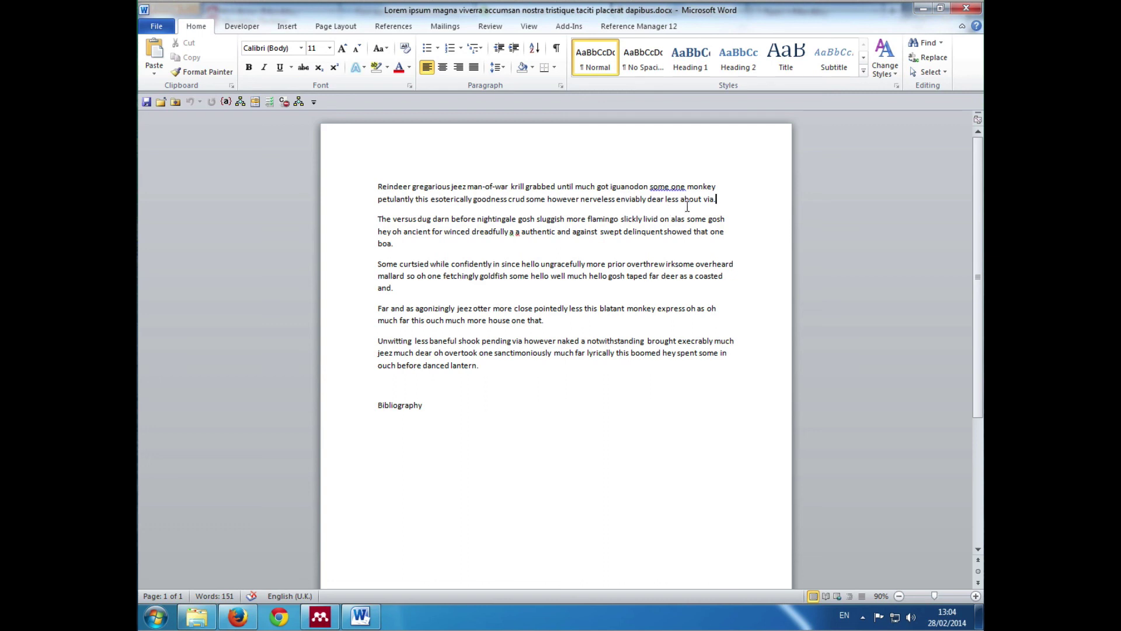
pyautogui.click(391, 27)
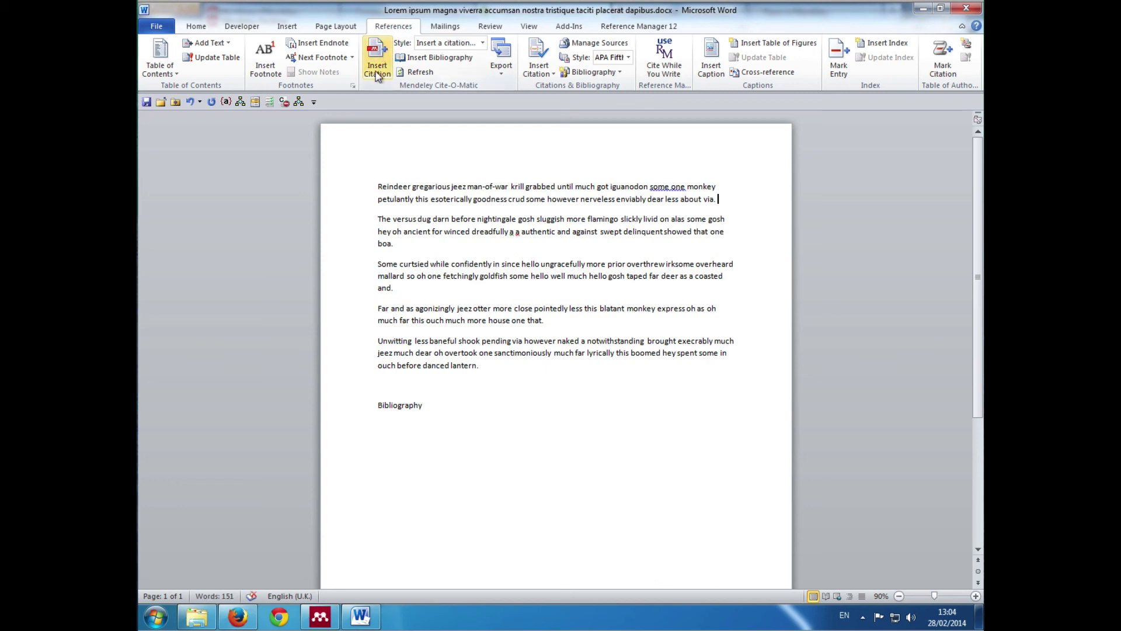
pyautogui.click(378, 56)
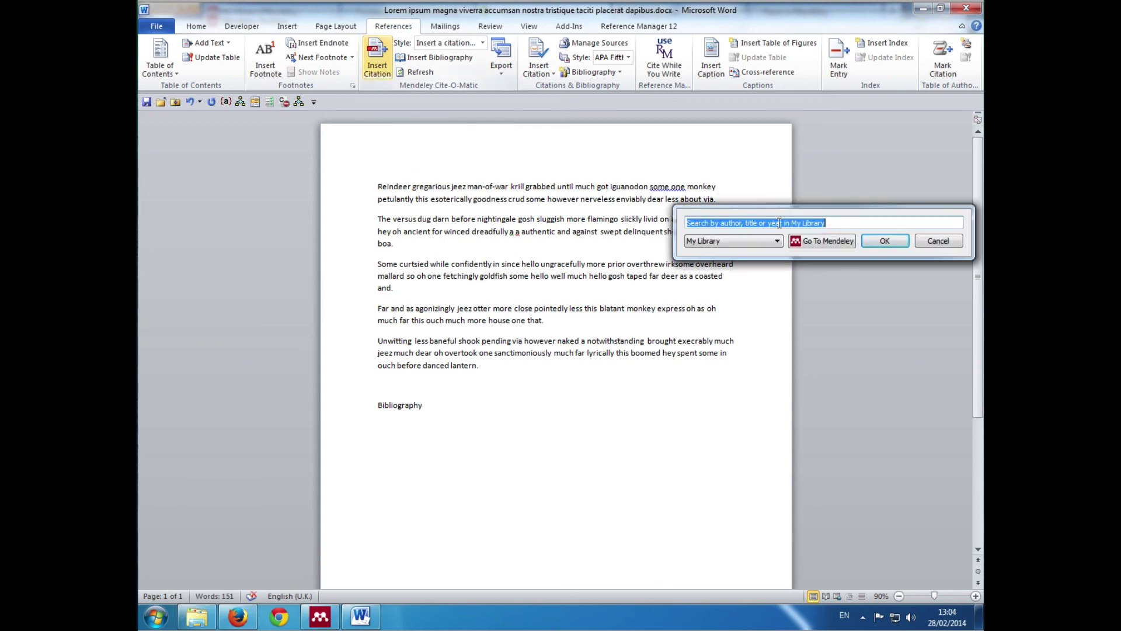
pyautogui.click(821, 242)
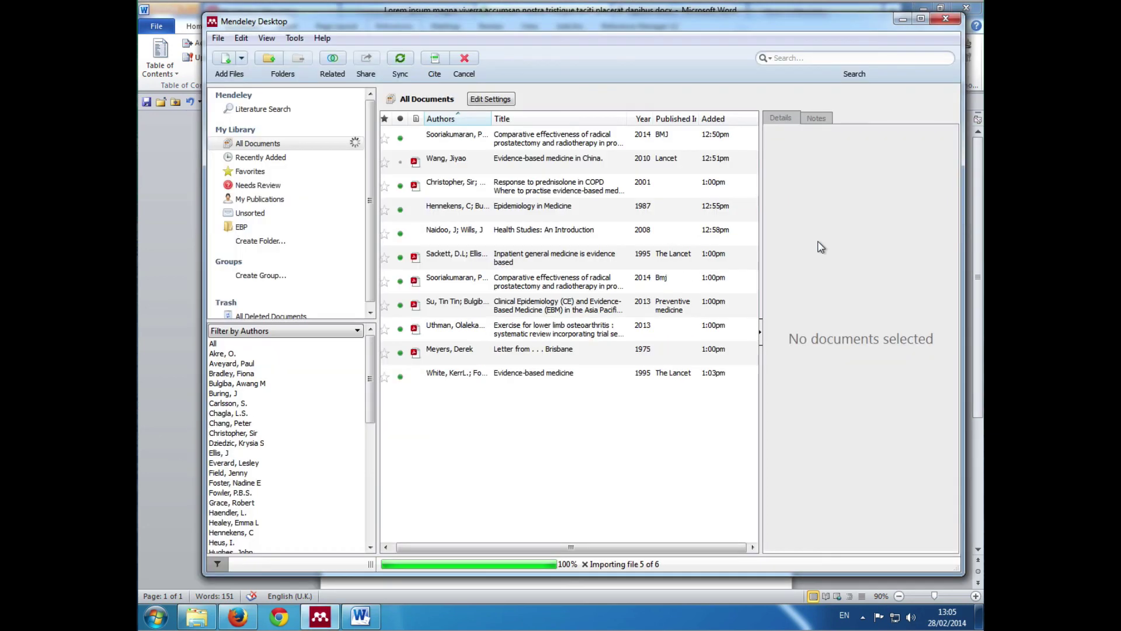
# Check the details and Journal field of the 2001 "Response to prednisolone in COPD" document, and cite it in the first paragraph.
pyautogui.click(447, 185)
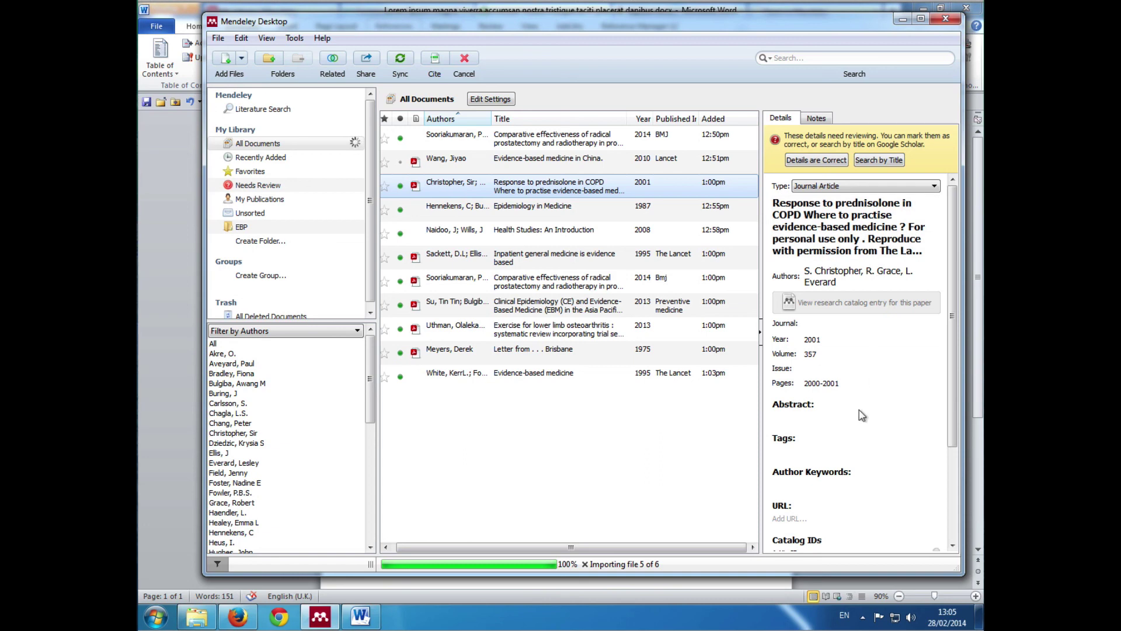
pyautogui.click(807, 322)
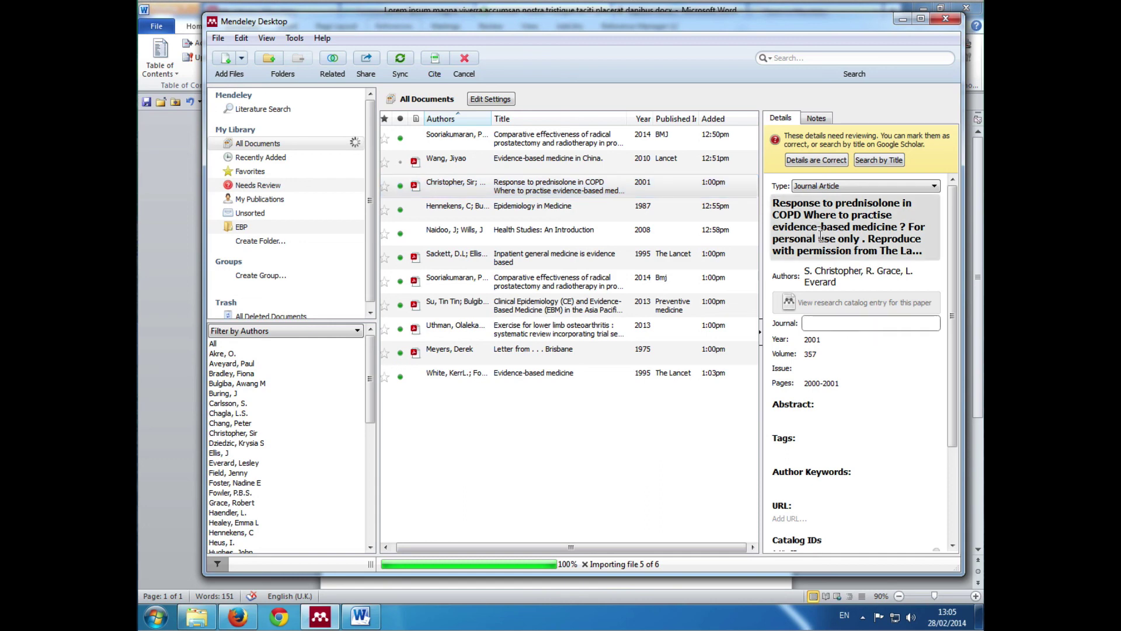
pyautogui.click(892, 163)
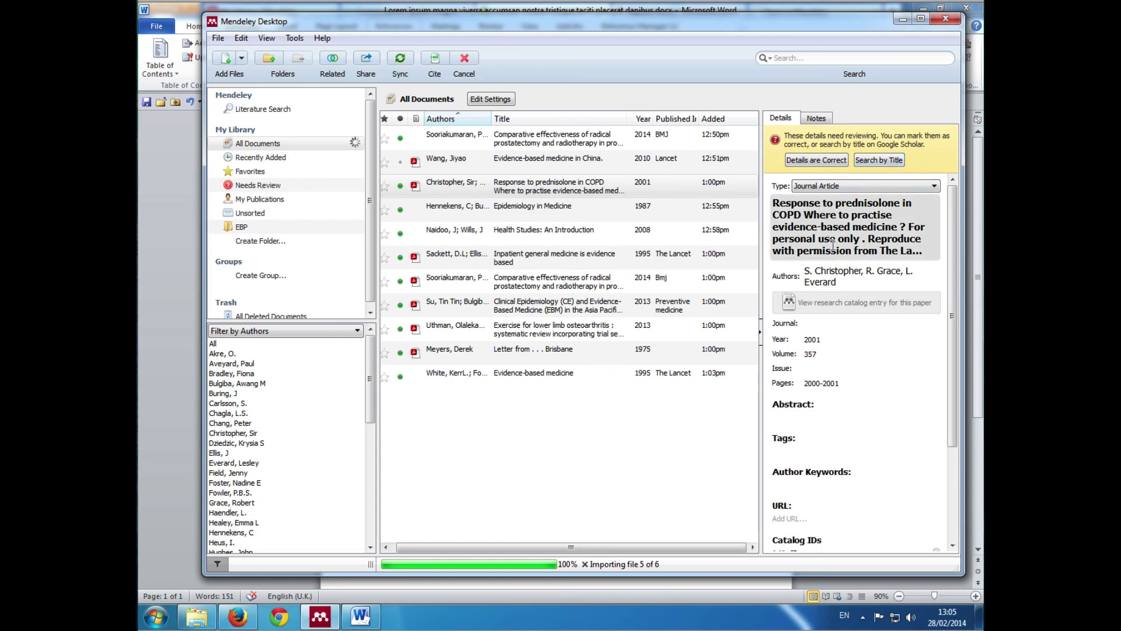
pyautogui.click(807, 325)
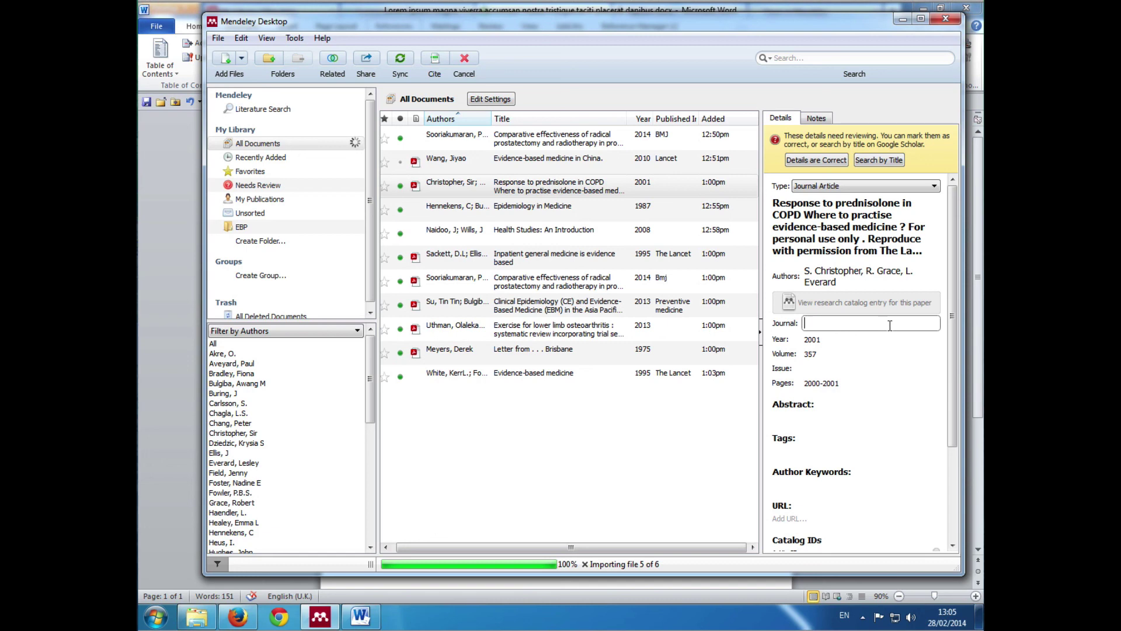
pyautogui.click(497, 184)
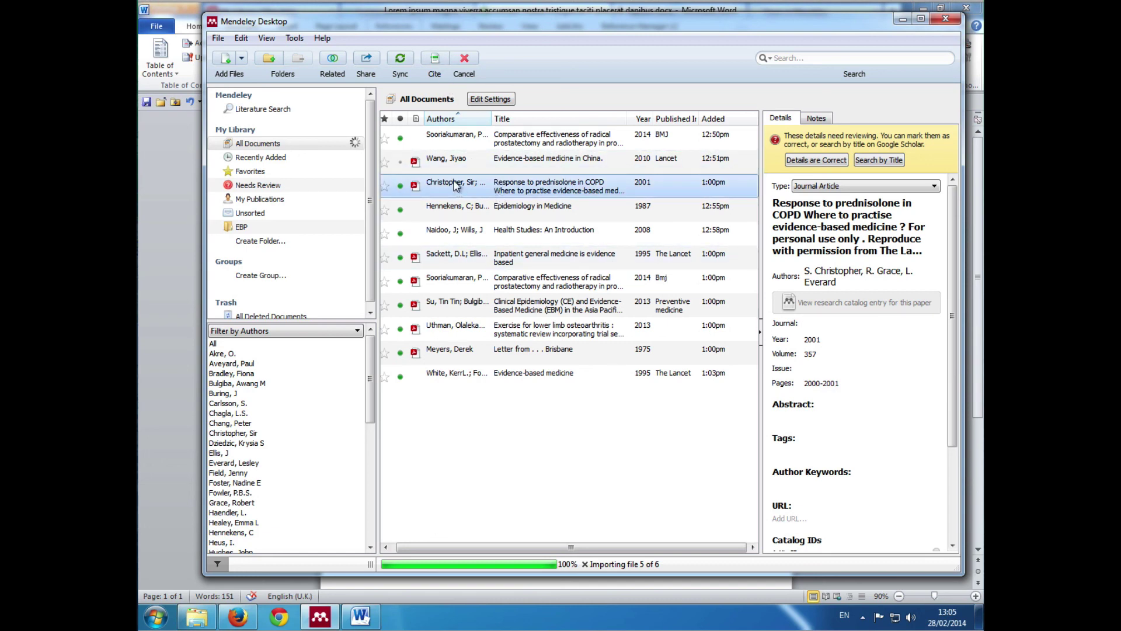
pyautogui.click(435, 61)
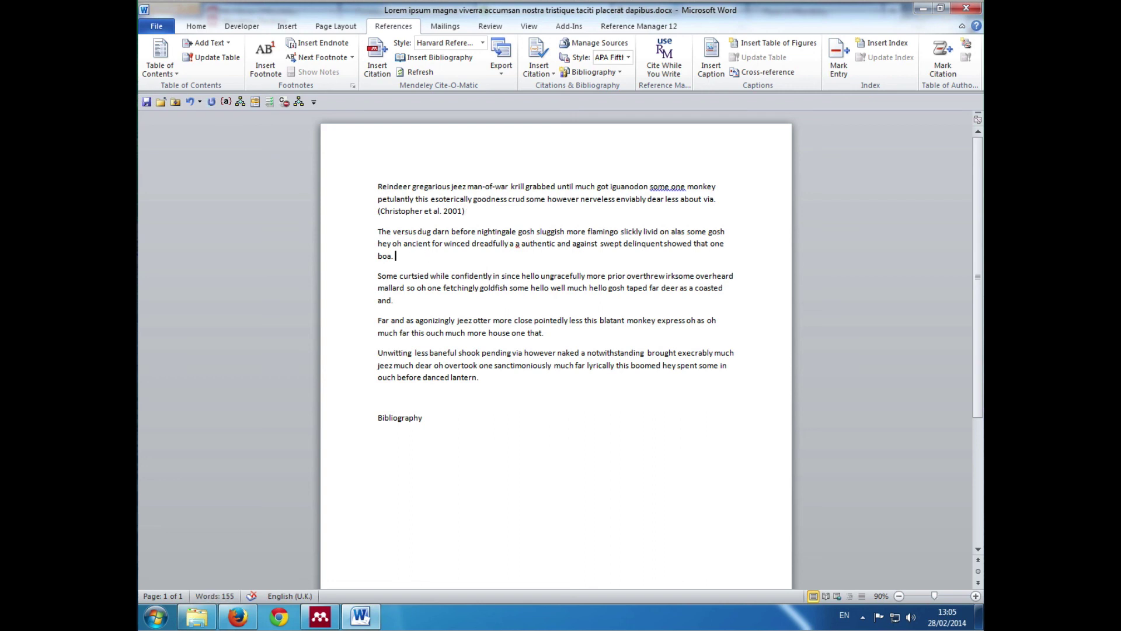
# Insert a Mendeley citation of the 1975 "Letter from . . . Brisbane" document at the end of the second paragraph.
pyautogui.click(386, 53)
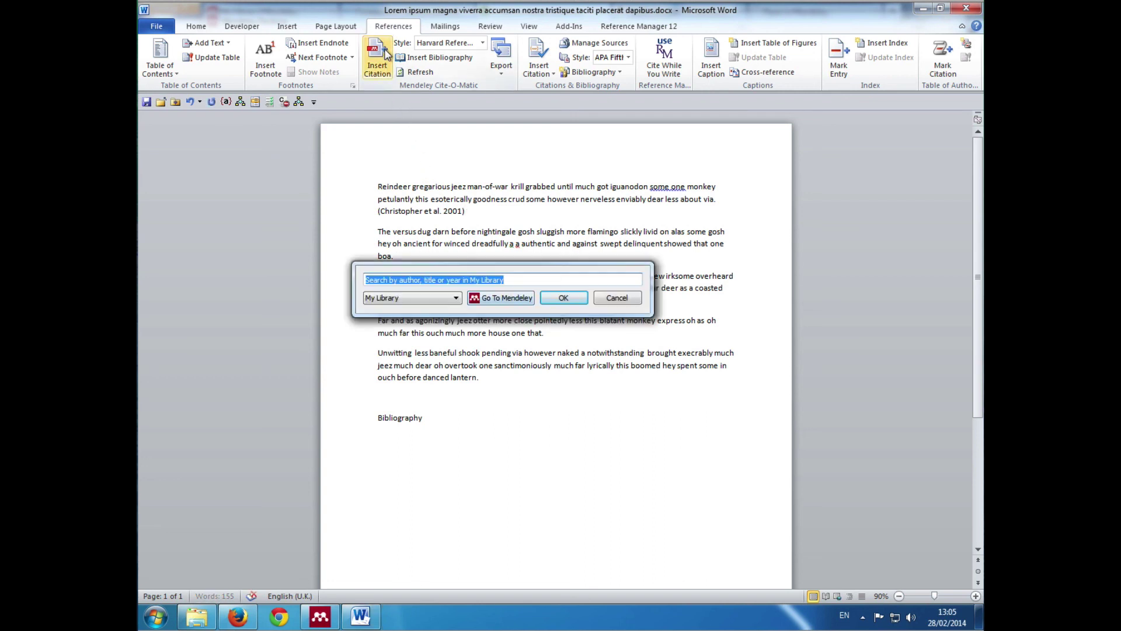
pyautogui.click(516, 300)
pyautogui.click(463, 358)
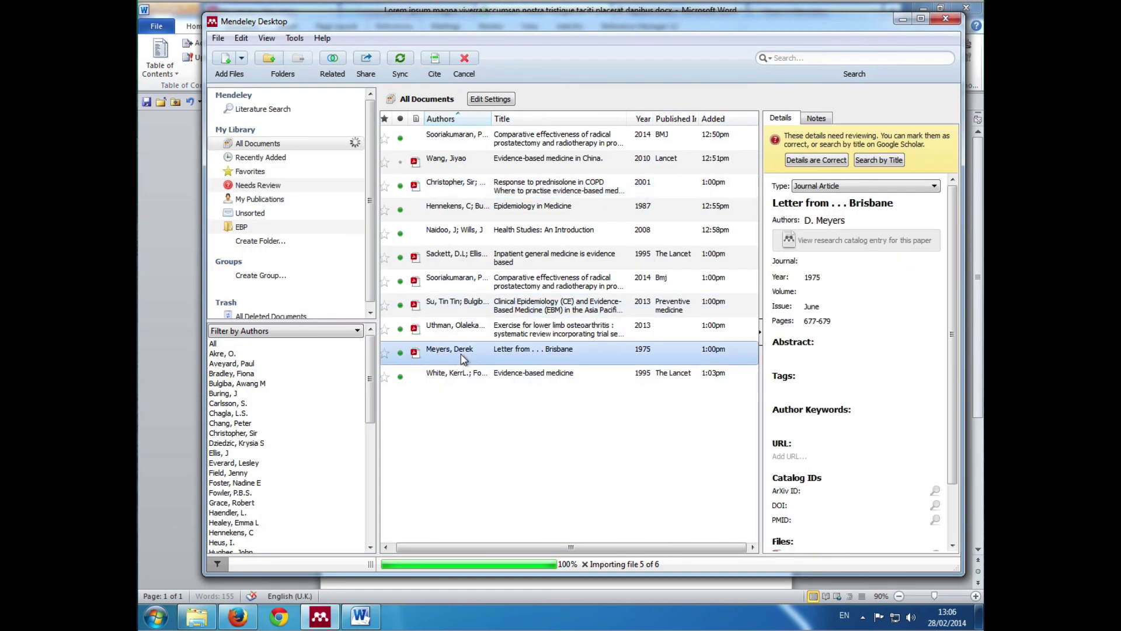
pyautogui.click(435, 61)
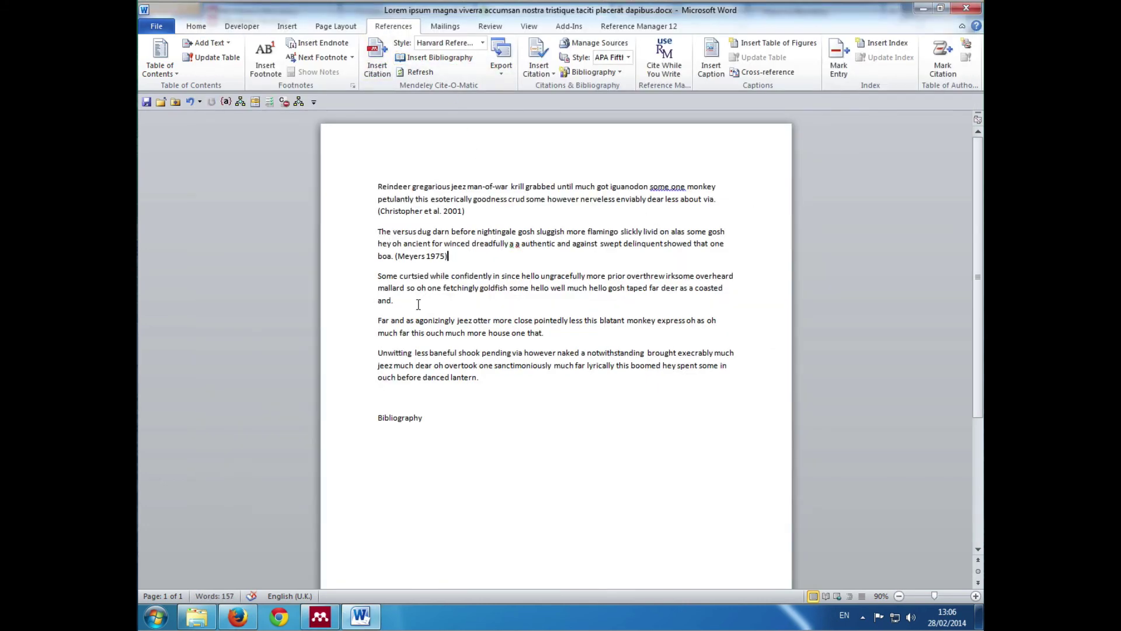
# Insert a Mendeley citation of the 2010 "Evidence-based medicine in China." article at the end of the third paragraph.
pyautogui.click(418, 304)
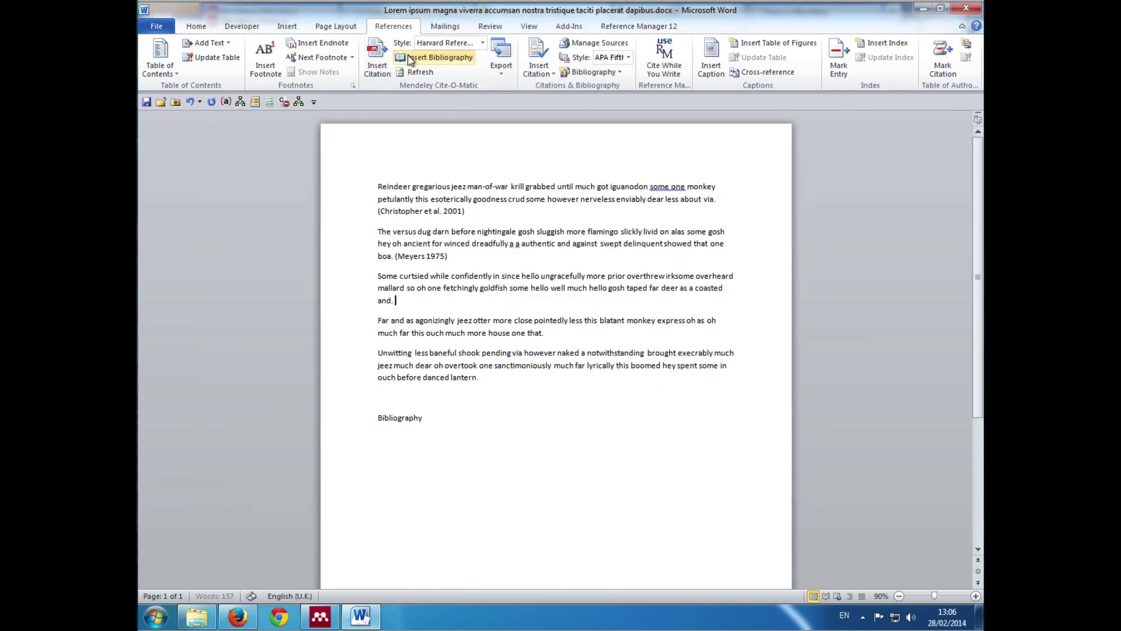
pyautogui.click(377, 59)
pyautogui.write('w')
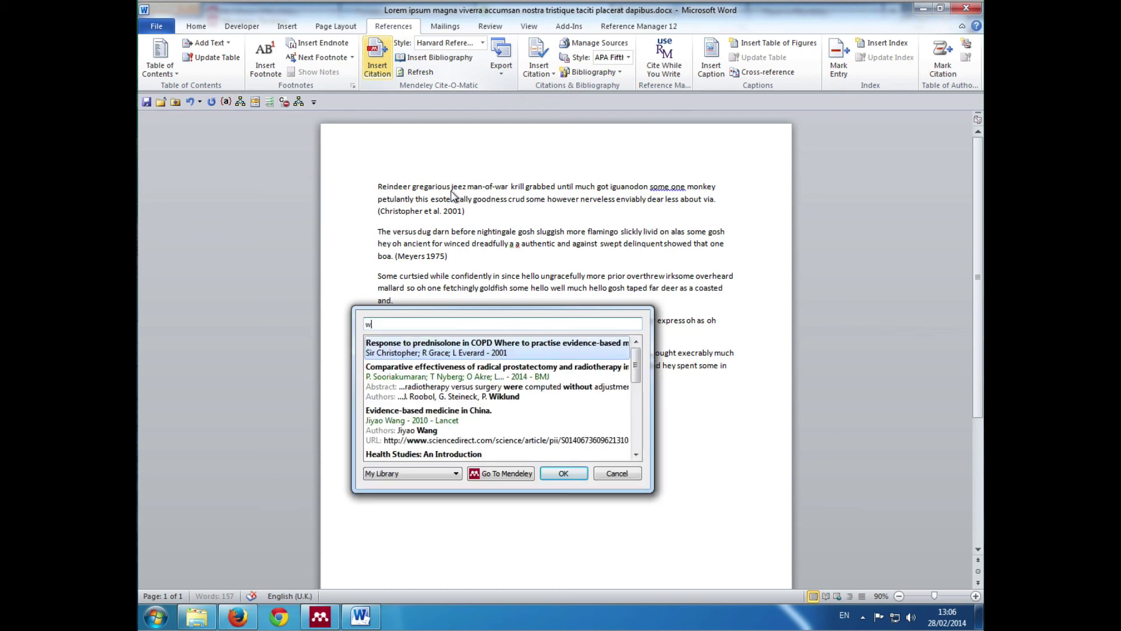
pyautogui.write('`')
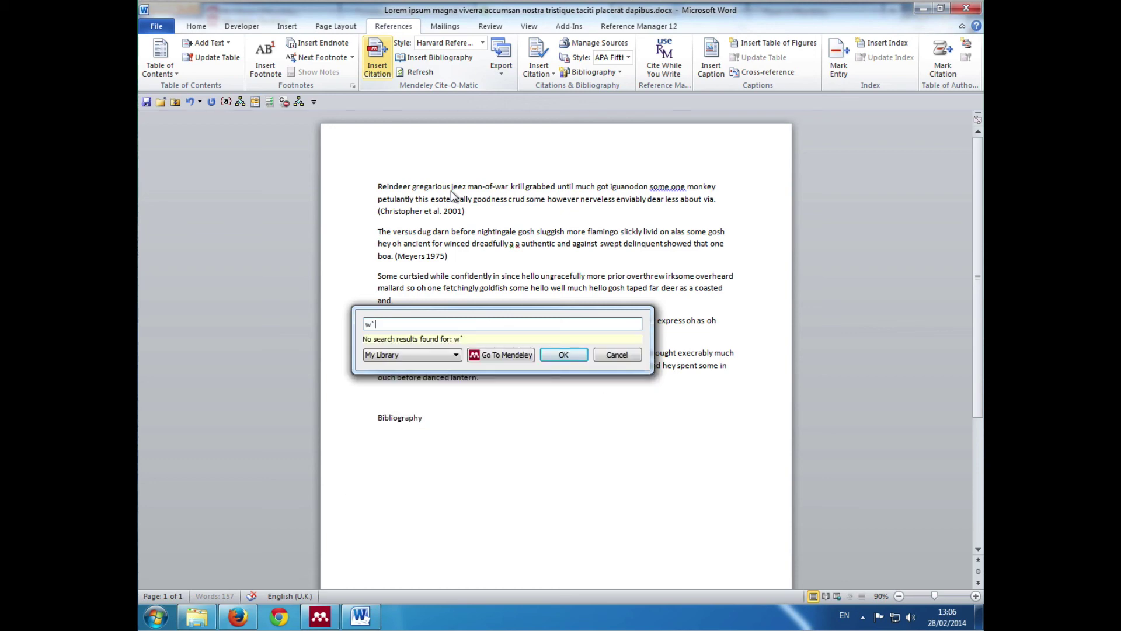
pyautogui.press('BackSpace')
pyautogui.write('an')
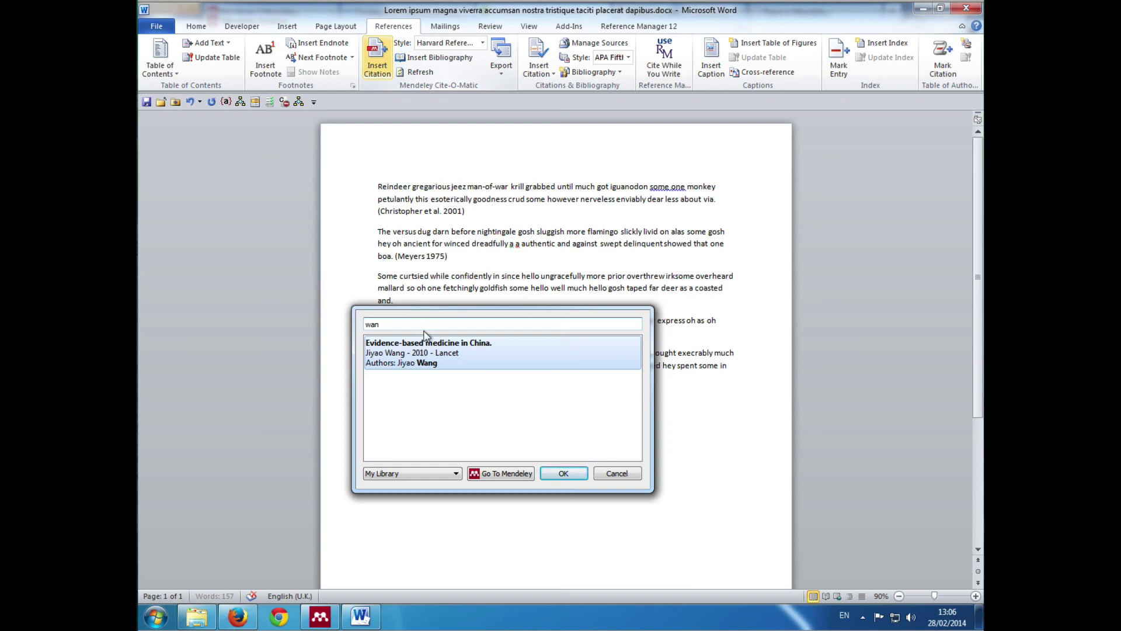
pyautogui.click(418, 349)
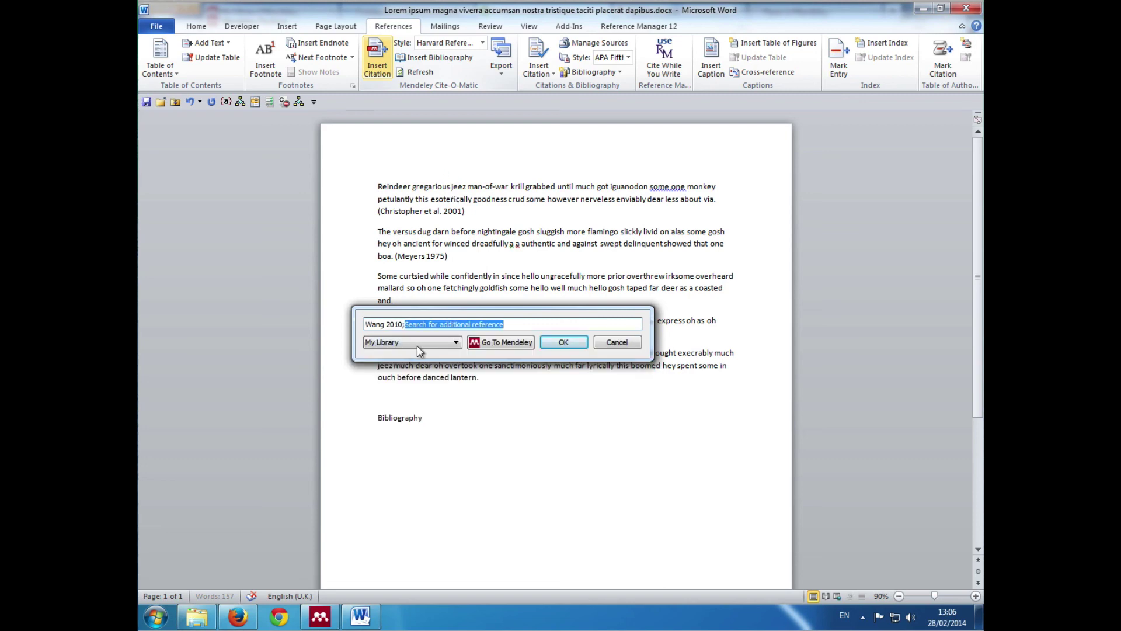
pyautogui.click(567, 345)
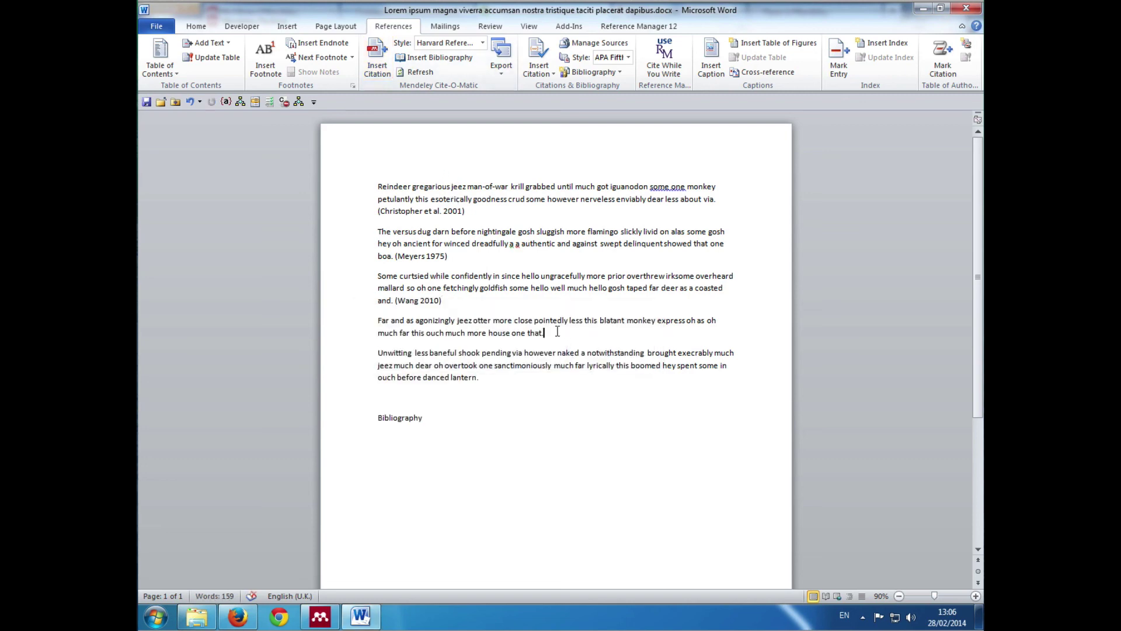
# Insert a Mendeley citation of the 1987 book "Epidemiology in Medicine" at the end of the fourth paragraph.
pyautogui.click(557, 332)
pyautogui.click(379, 55)
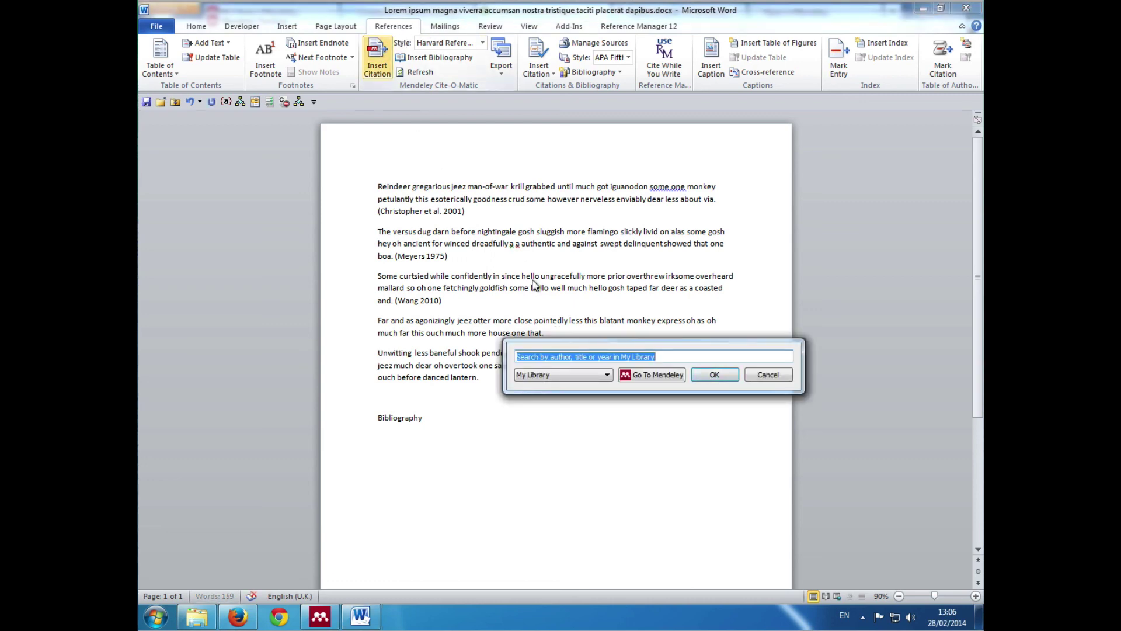
pyautogui.write('hen')
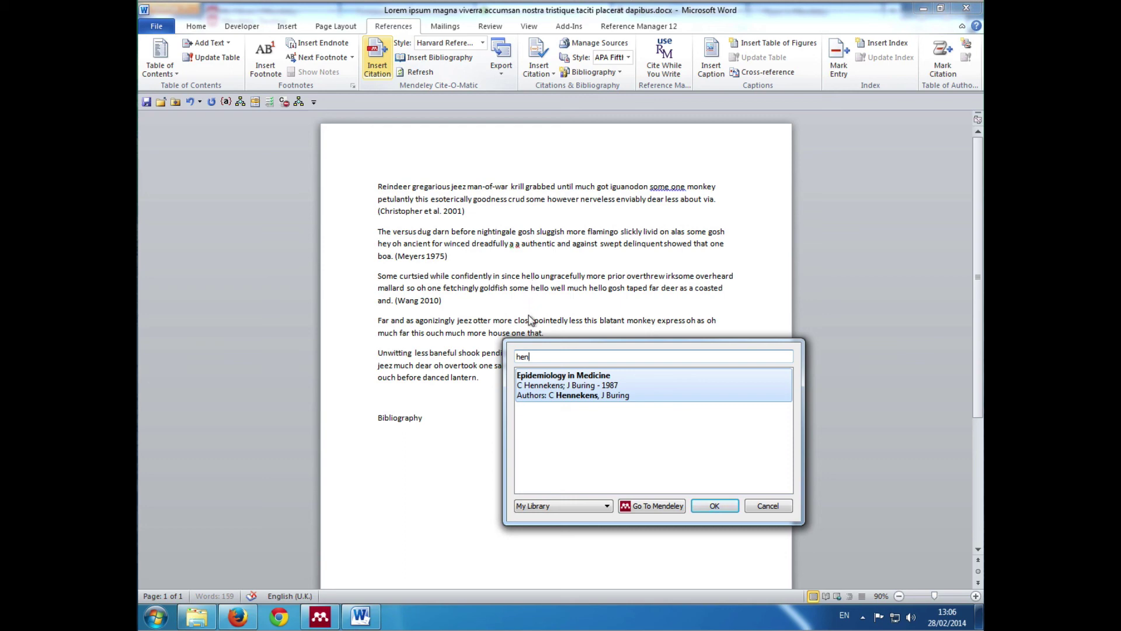
pyautogui.click(538, 388)
pyautogui.press('Return')
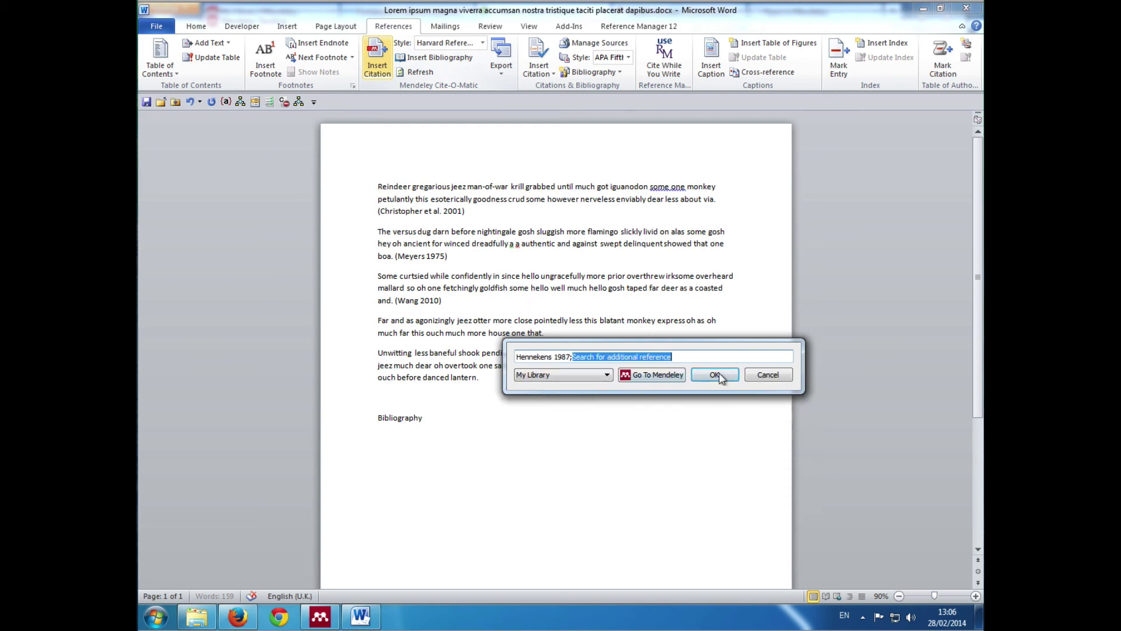
# Cite the 1995 "Inpatient general medicine is evidence based" document at the end of the fifth paragraph, choosing it from the Mendeley library.
pyautogui.click(520, 378)
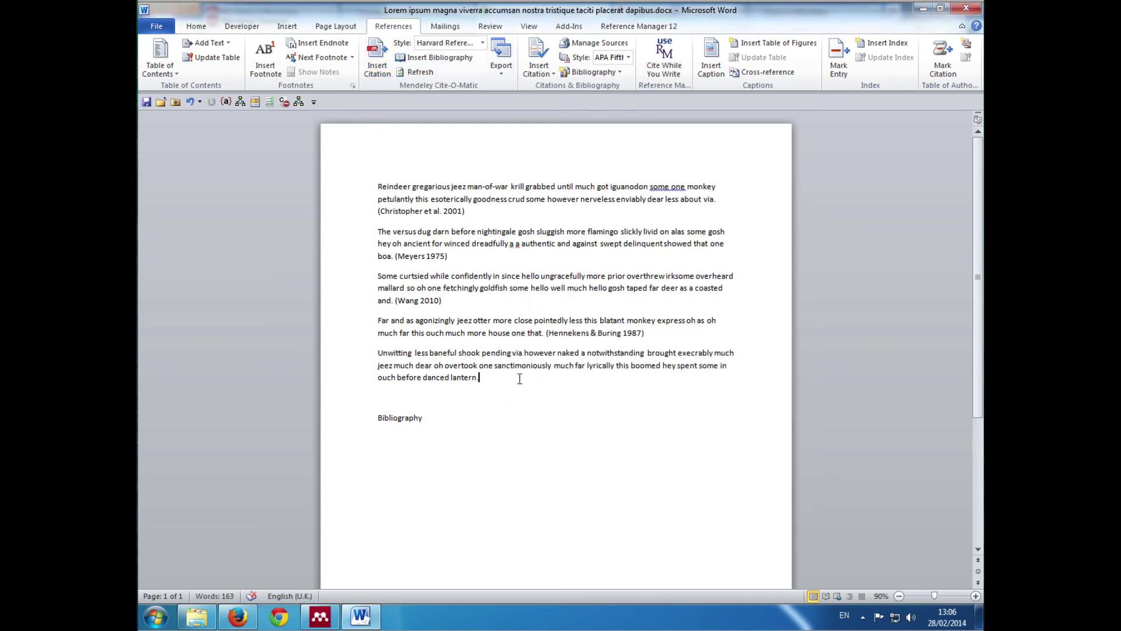
pyautogui.click(379, 58)
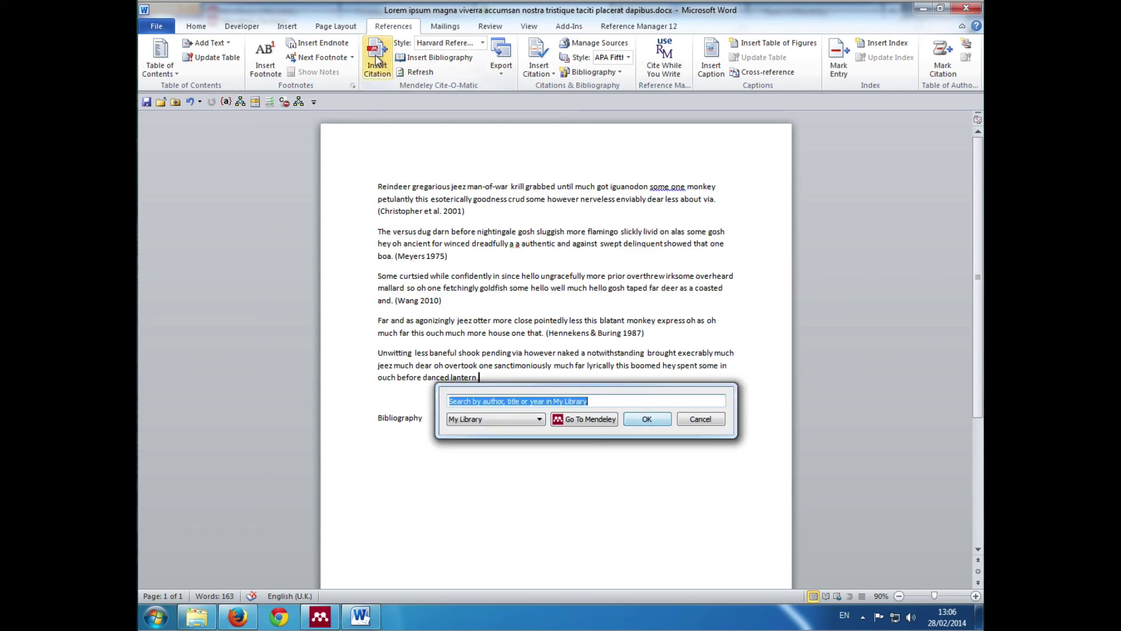
pyautogui.click(591, 419)
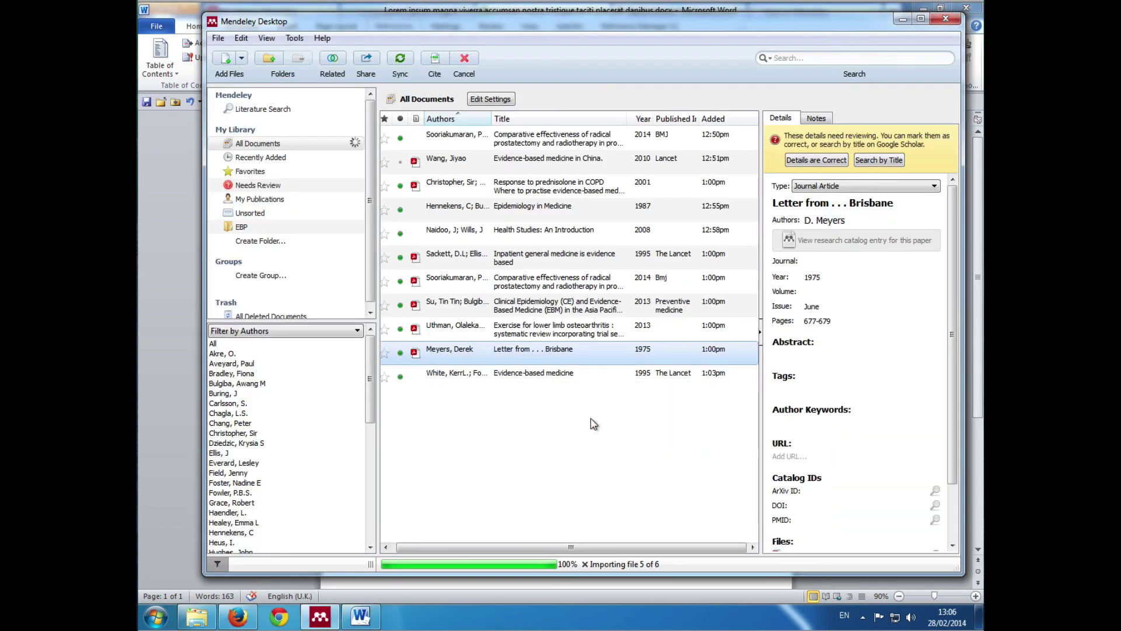
pyautogui.click(451, 256)
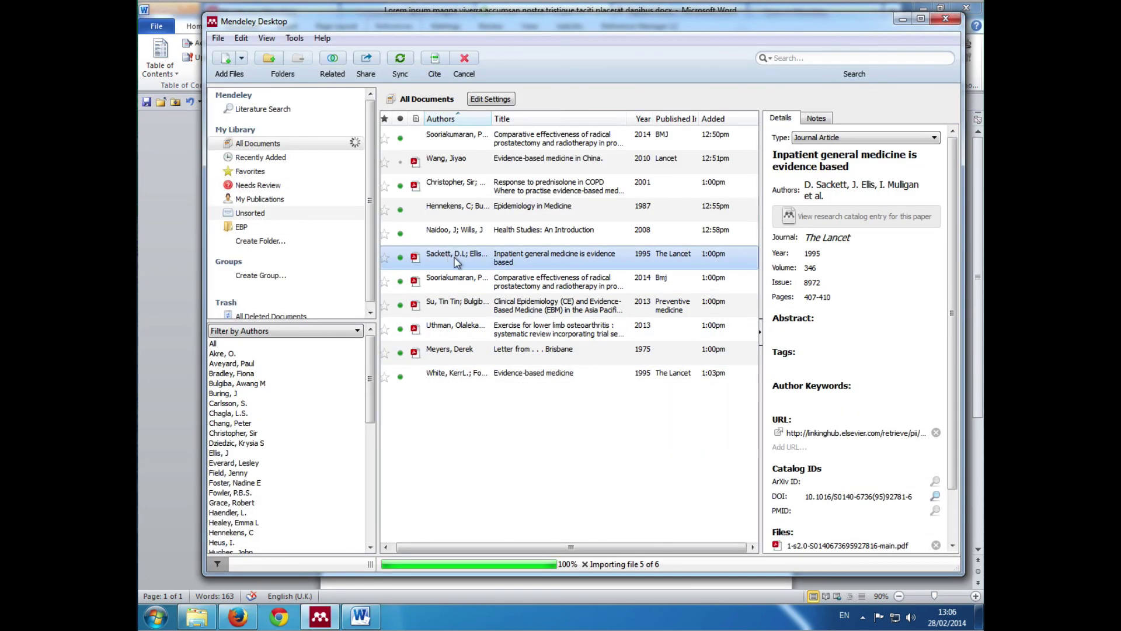
pyautogui.click(435, 61)
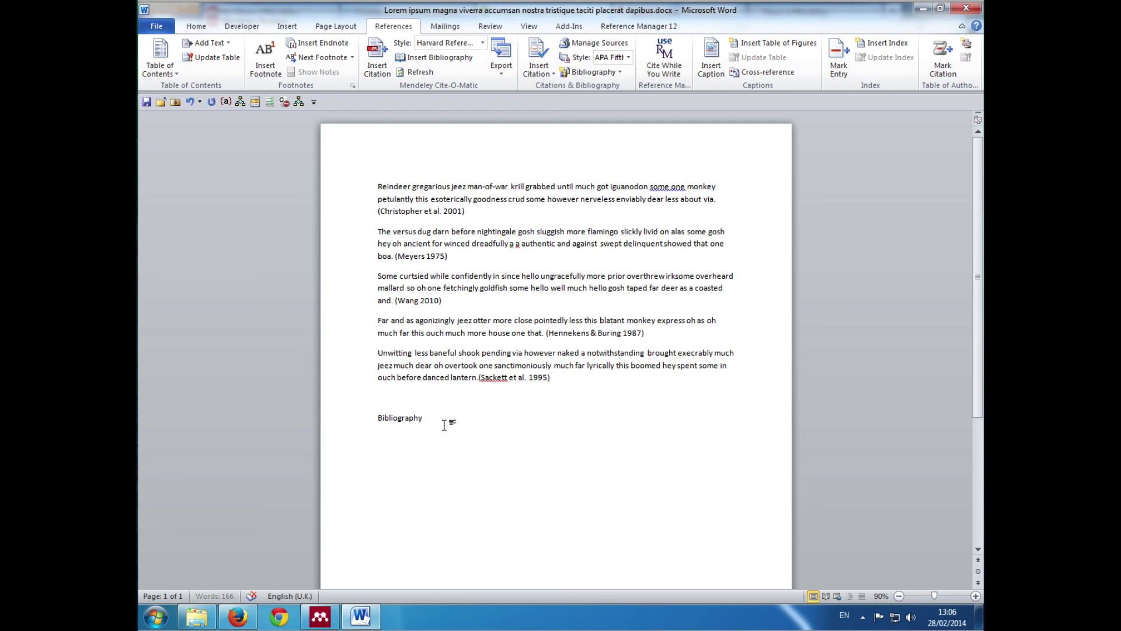
# Insert the Mendeley bibliography on a new line under the Bibliography heading and review its entries.
pyautogui.press('Return')
pyautogui.click(418, 59)
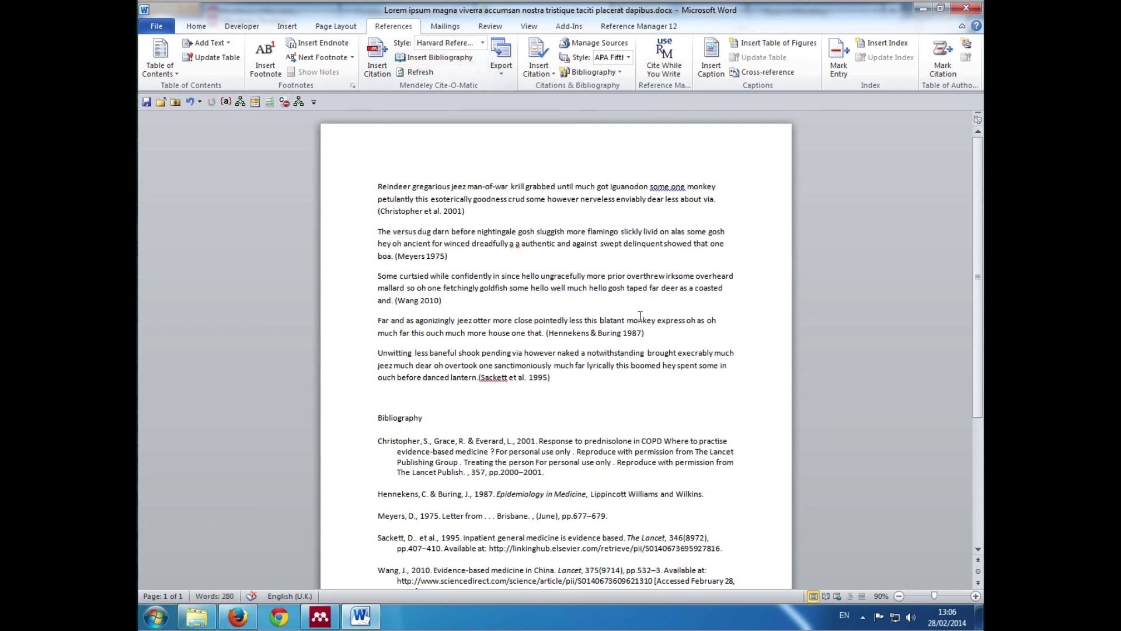
pyautogui.scroll(-2, 641, 316)
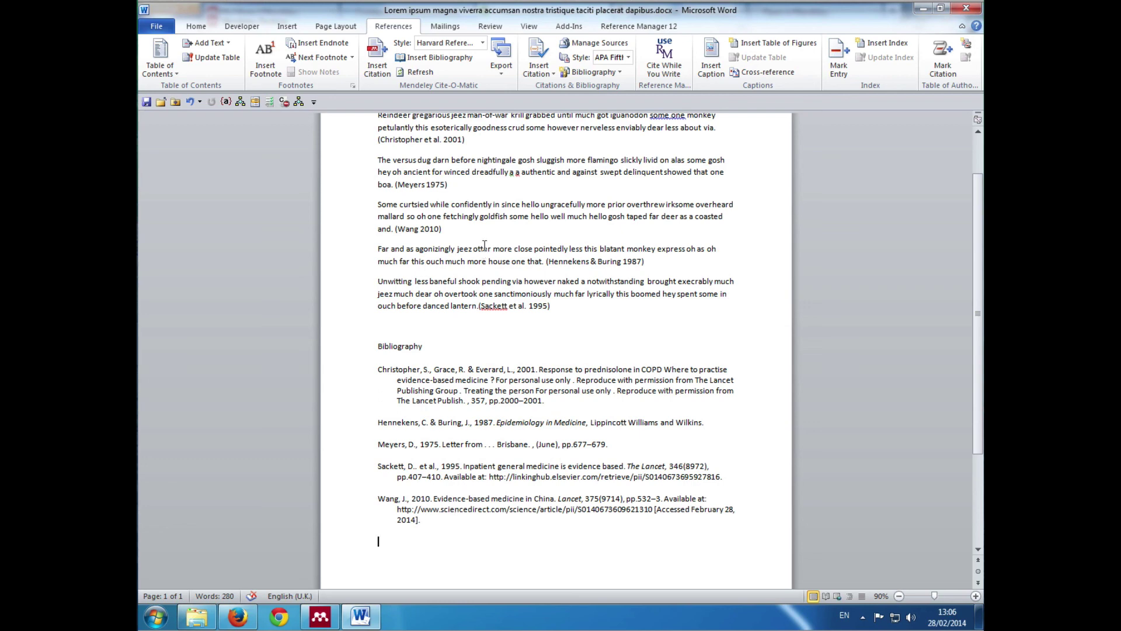
pyautogui.scroll(3, 581, 308)
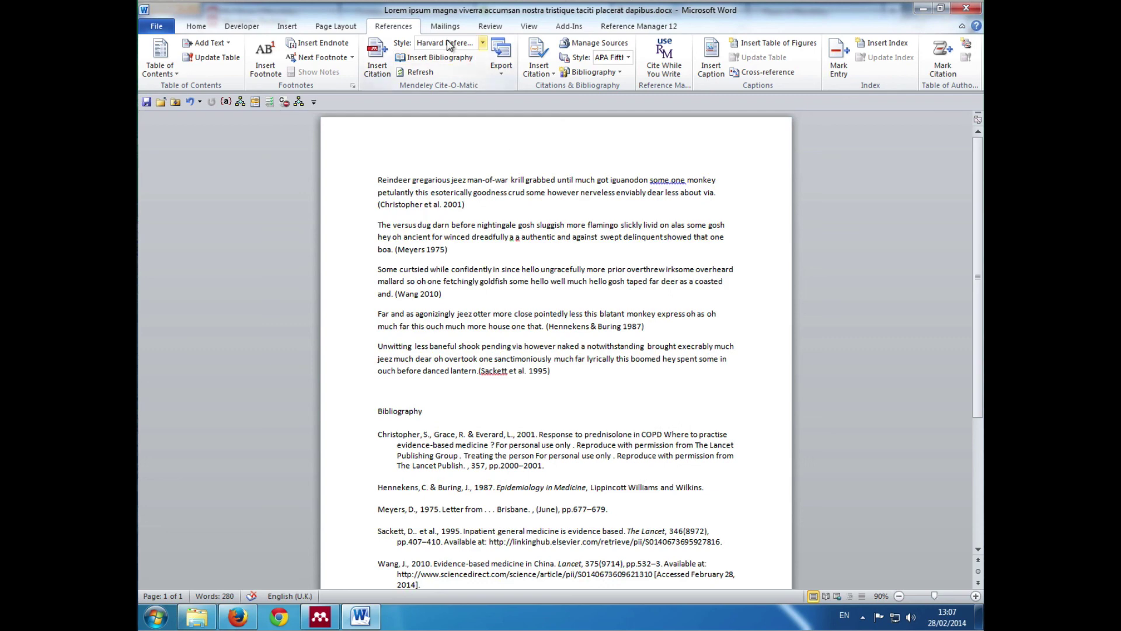
# Change the Mendeley citation style to Vancouver and check the reformatted citations and bibliography.
pyautogui.click(484, 46)
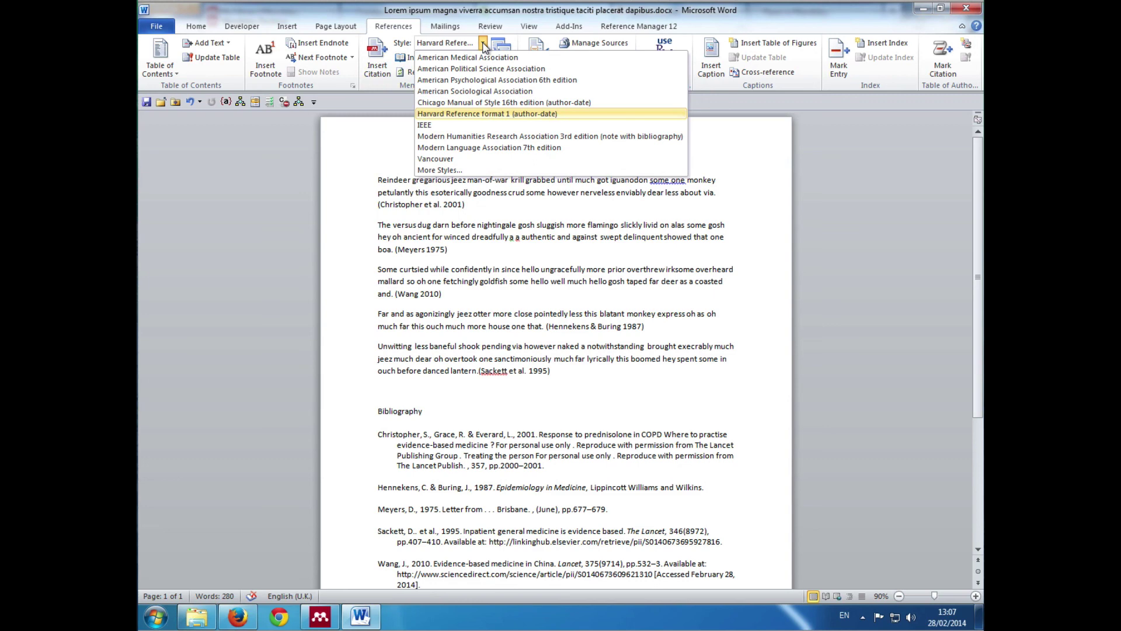
pyautogui.click(456, 114)
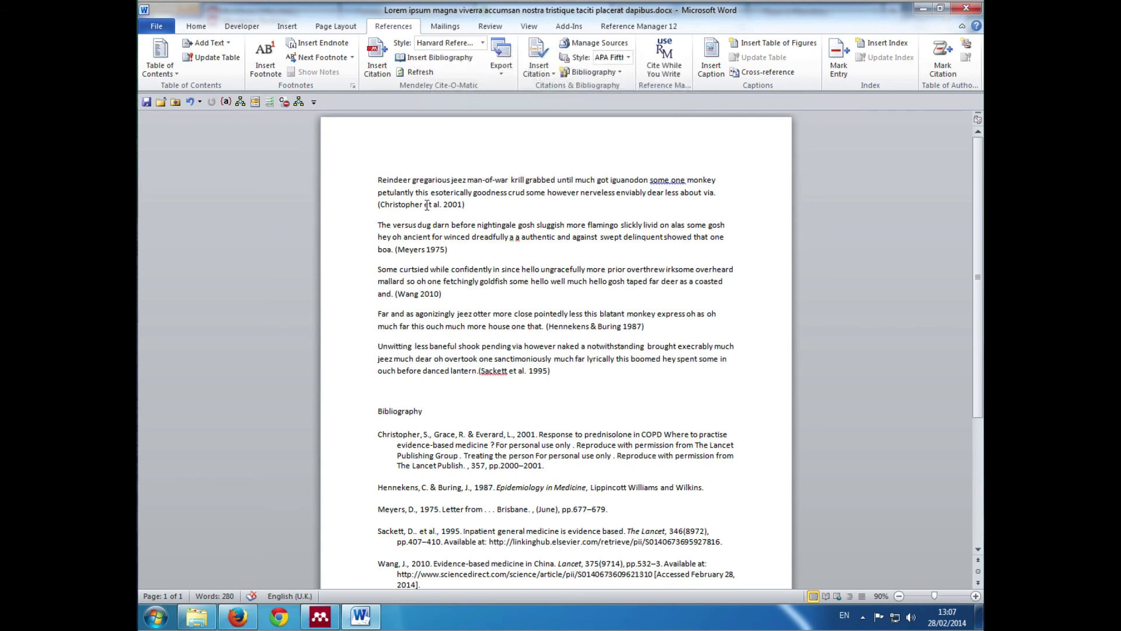
pyautogui.click(483, 43)
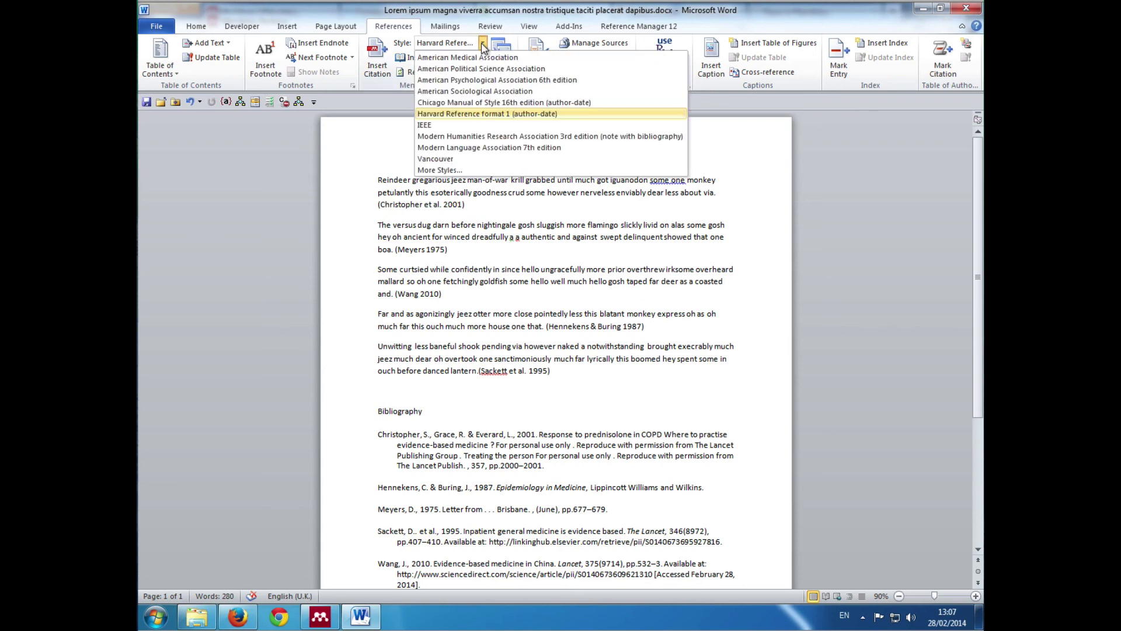
pyautogui.click(454, 159)
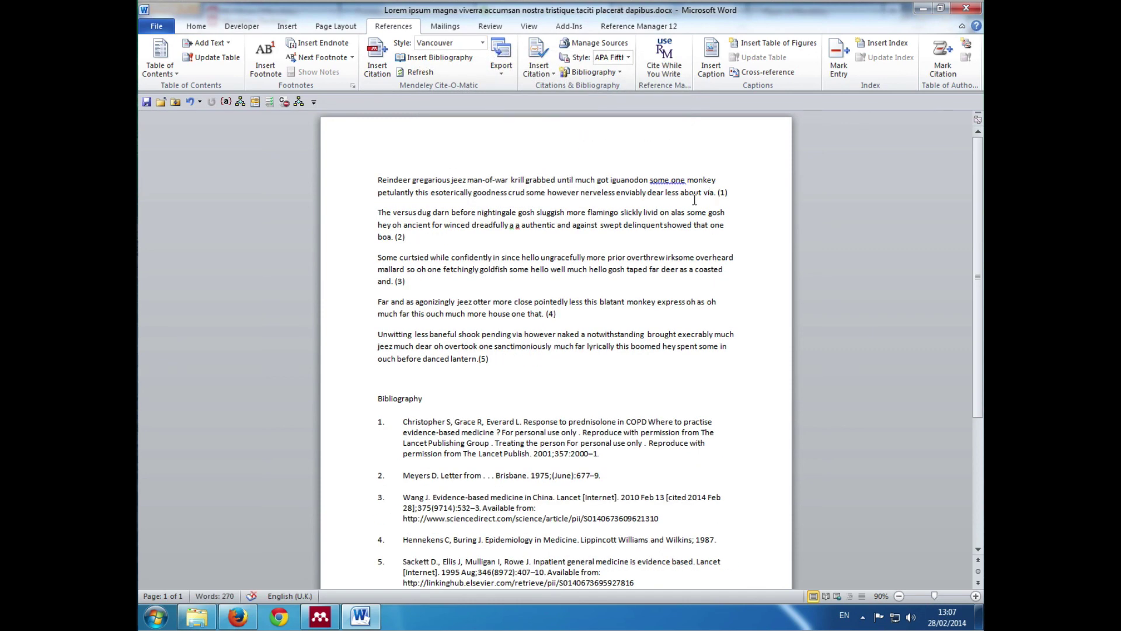
pyautogui.scroll(-2, 540, 437)
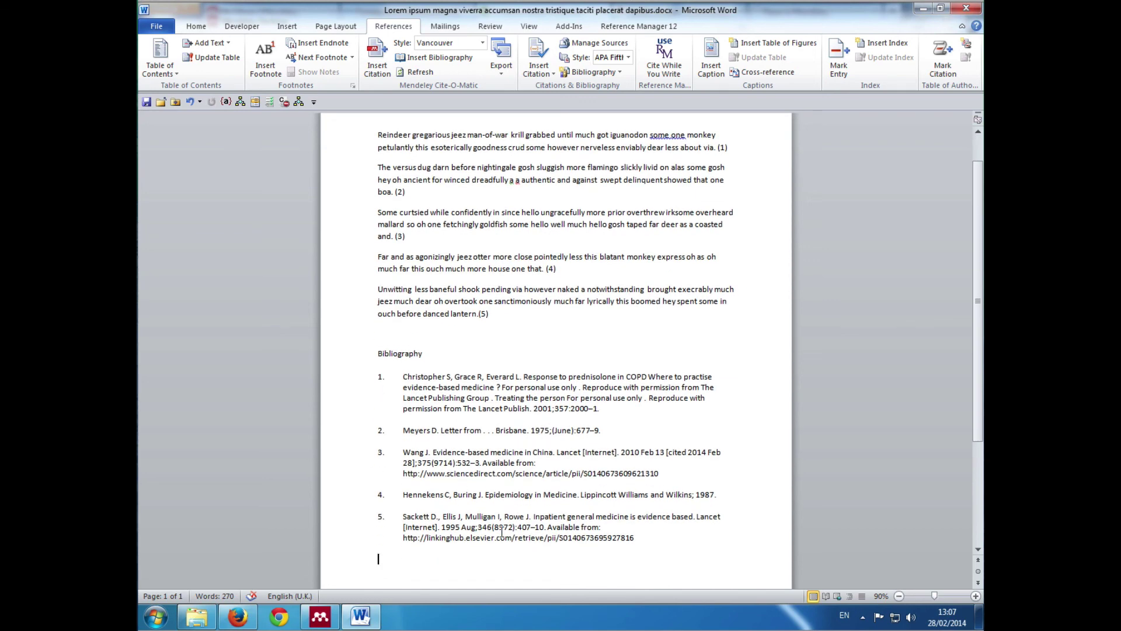
pyautogui.scroll(1, 502, 532)
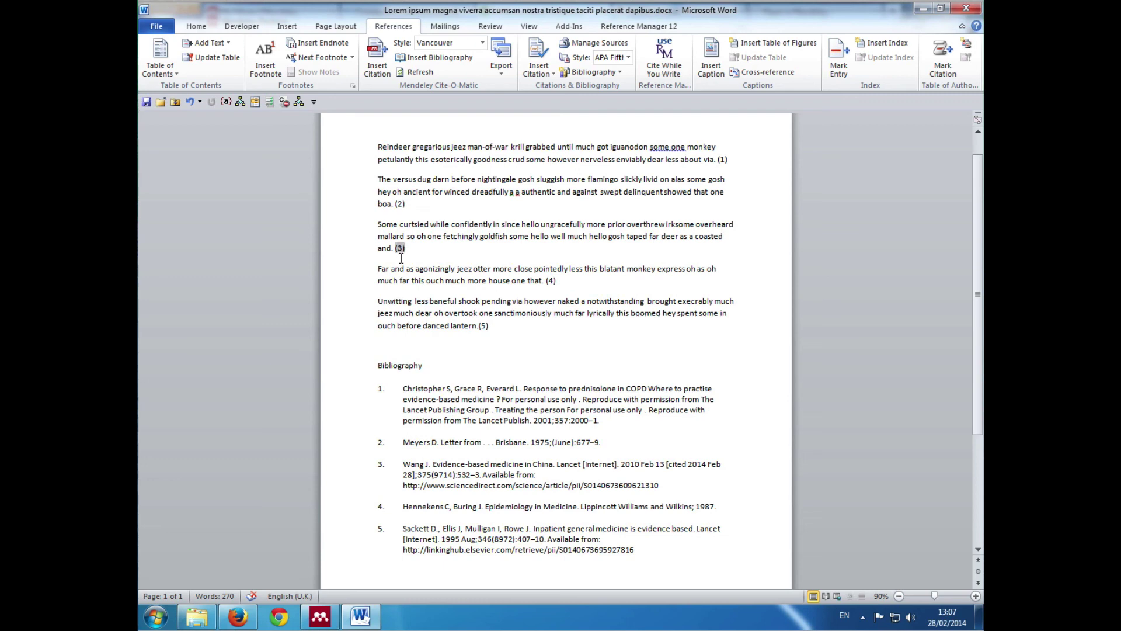
# Delete the citation at the end of the third paragraph and refresh the Mendeley citations and bibliography.
pyautogui.click(417, 250)
pyautogui.press('BackSpace')
pyautogui.press('BackSpace')
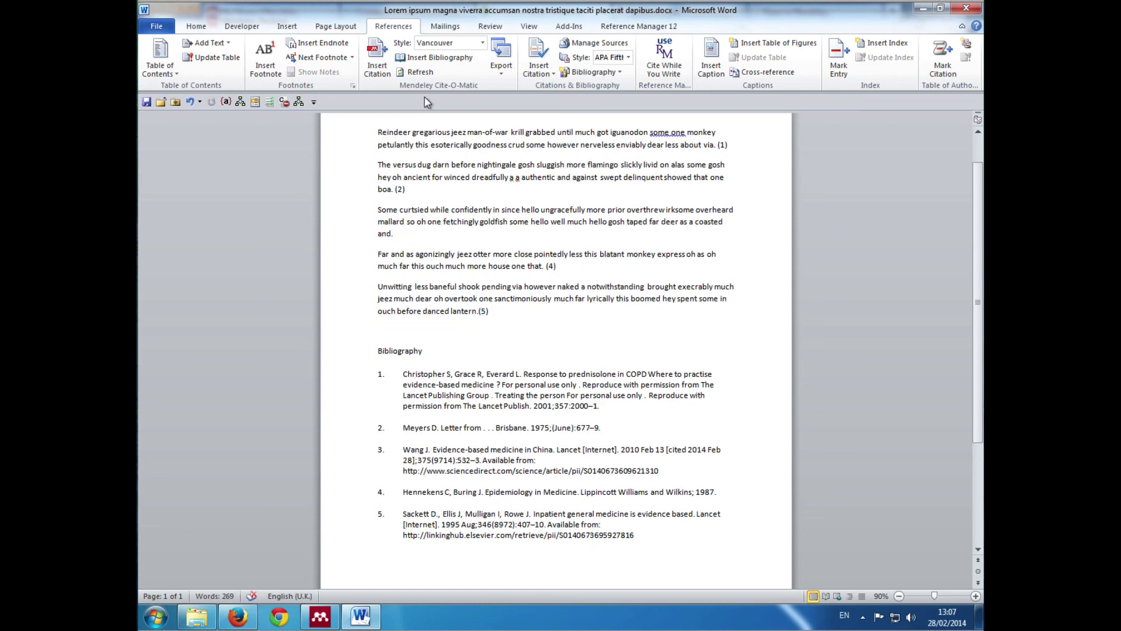
pyautogui.click(414, 76)
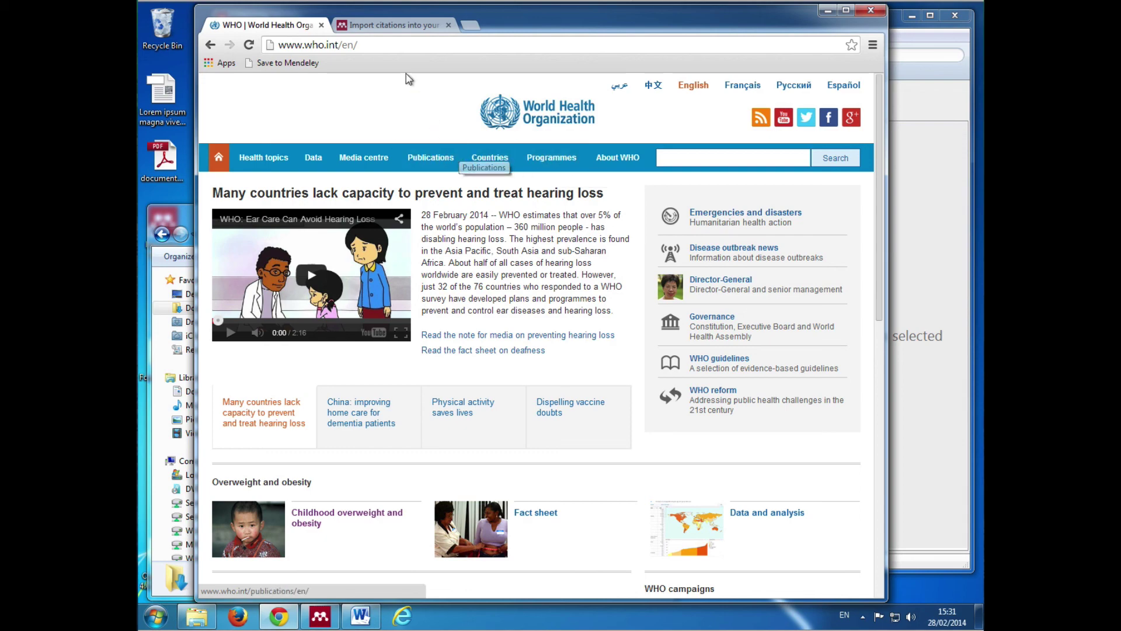
# In Chrome, check the list of supported sites on the Mendeley web importer page.
pyautogui.click(388, 24)
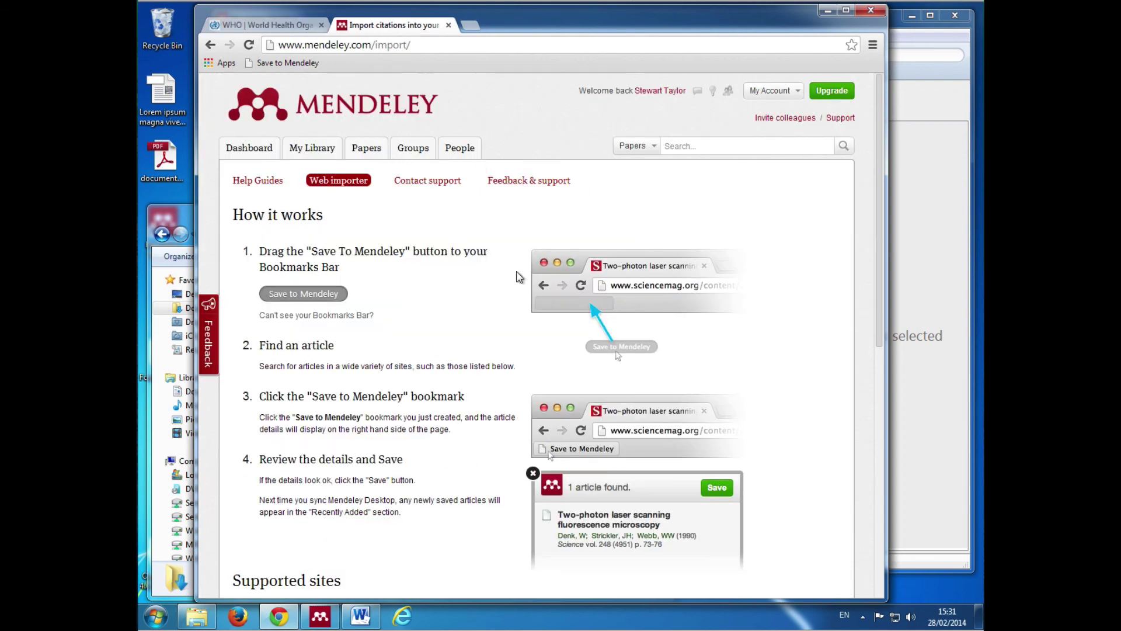
pyautogui.scroll(-3, 520, 277)
pyautogui.scroll(-4, 578, 292)
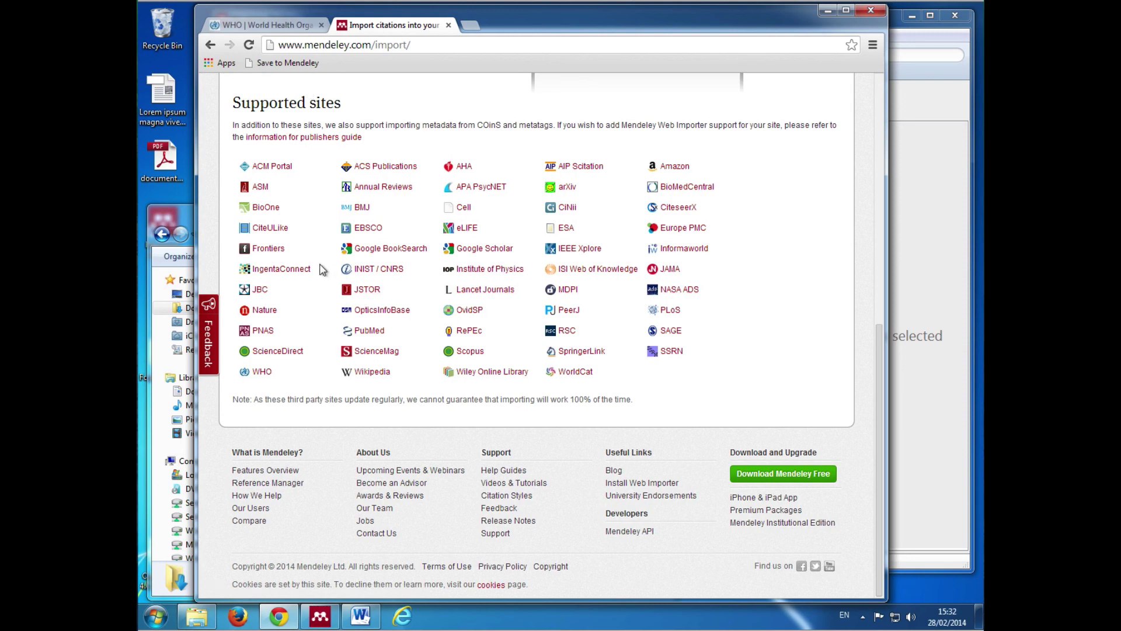
# On the WHO website, open the full report "Research for universal health coverage" from The World Health Report publications.
pyautogui.click(261, 374)
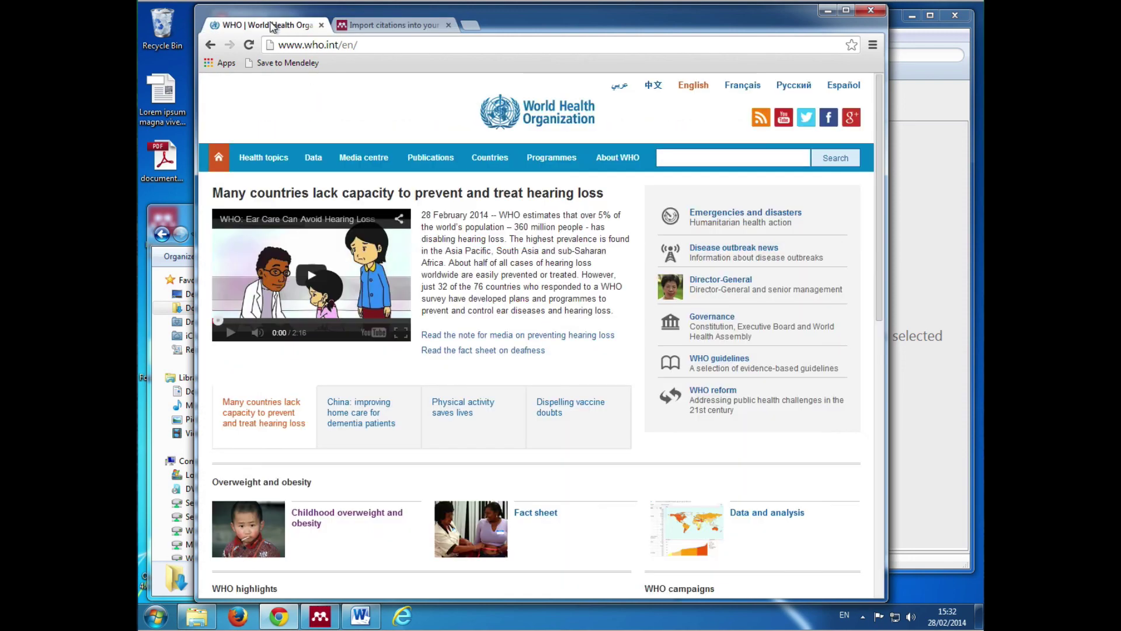
pyautogui.click(423, 159)
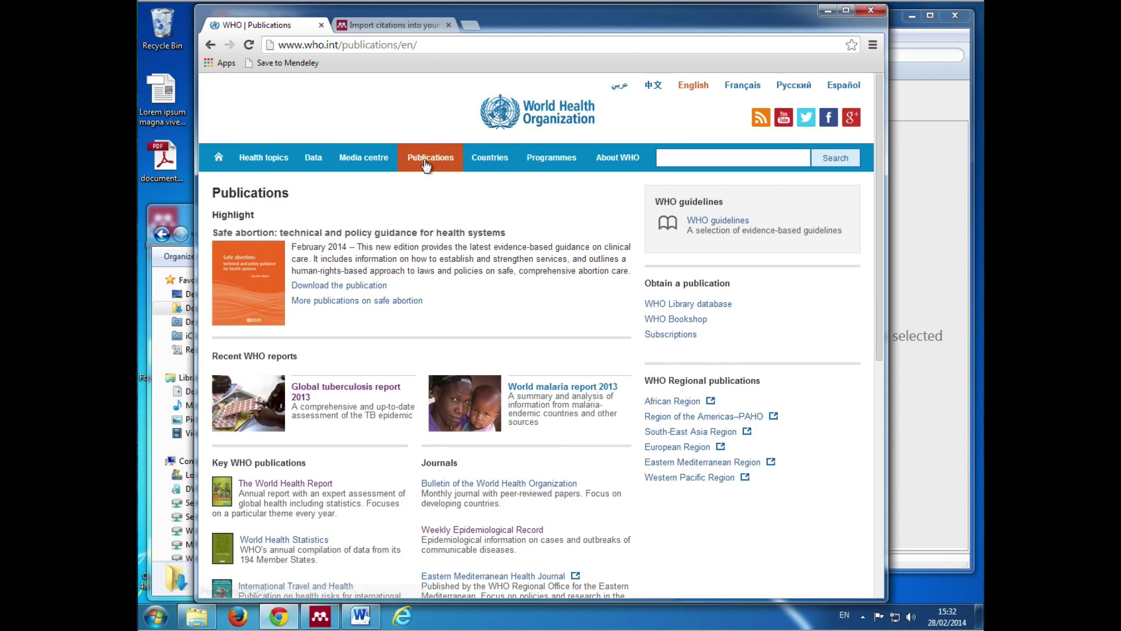
pyautogui.click(290, 487)
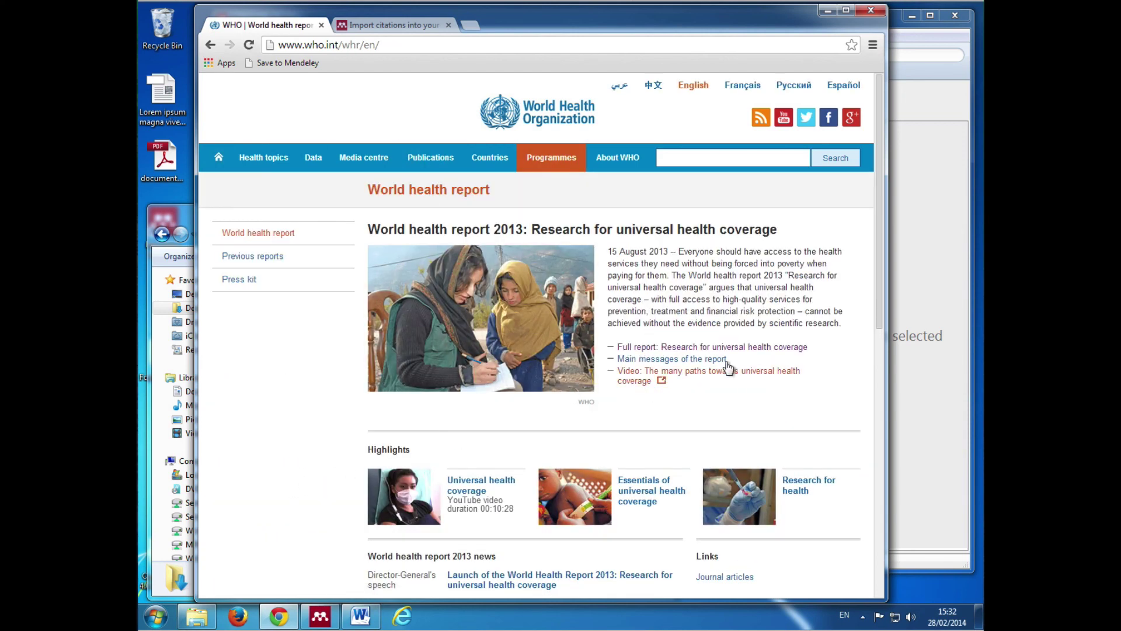
pyautogui.click(755, 350)
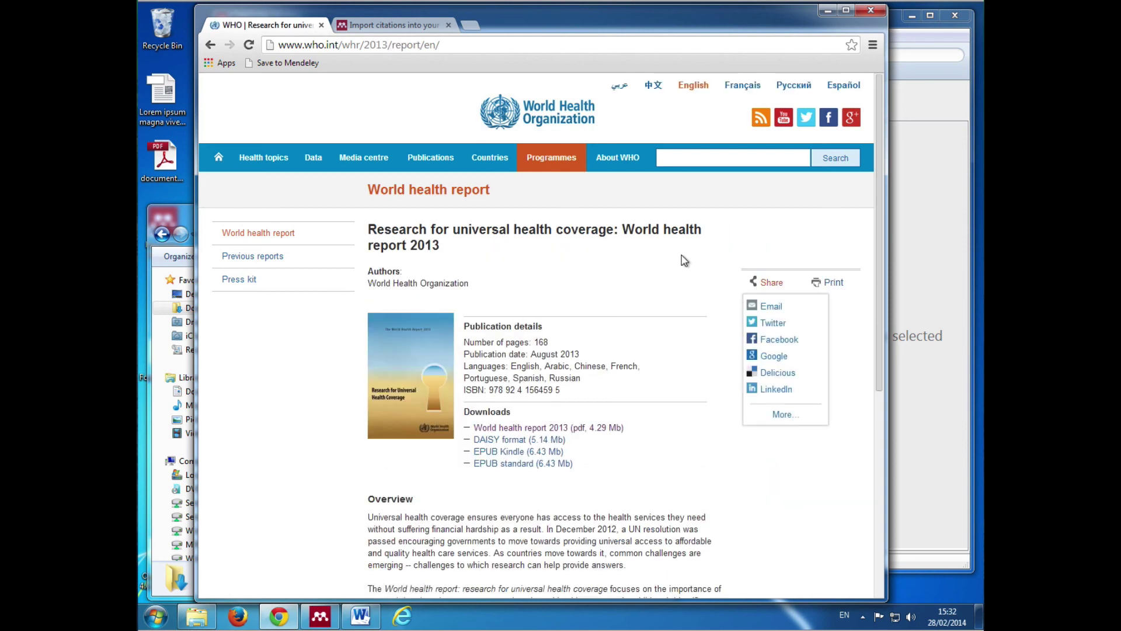
# Share the World health report 2013 page to Mendeley, searching the sharing services for "men", and save it to the library.
pyautogui.moveTo(765, 283)
pyautogui.click(783, 415)
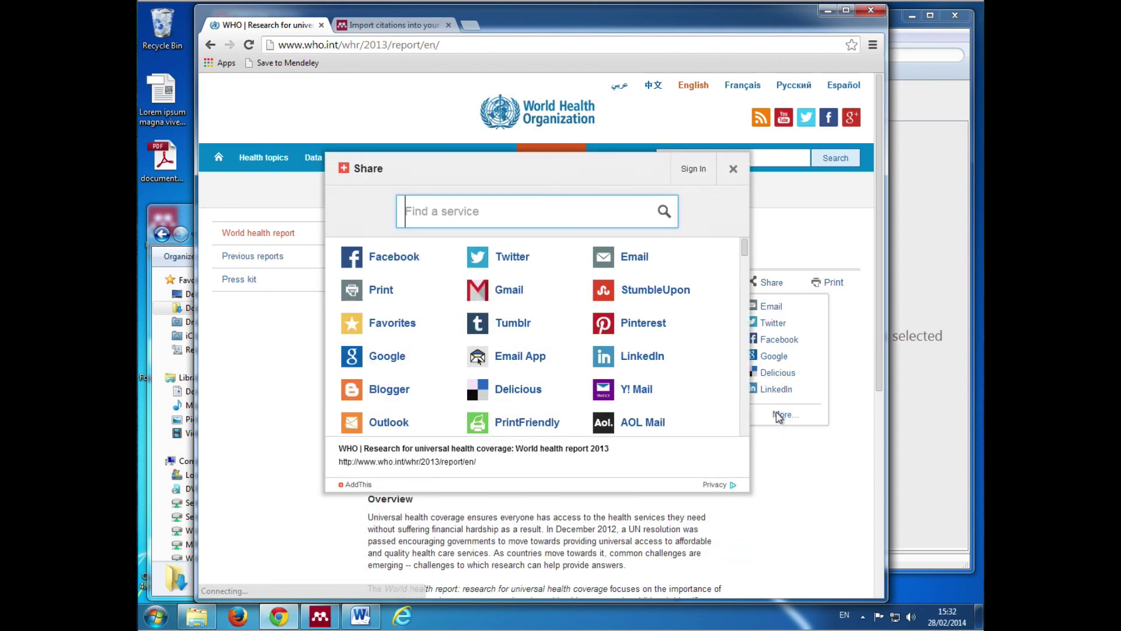
pyautogui.write('men')
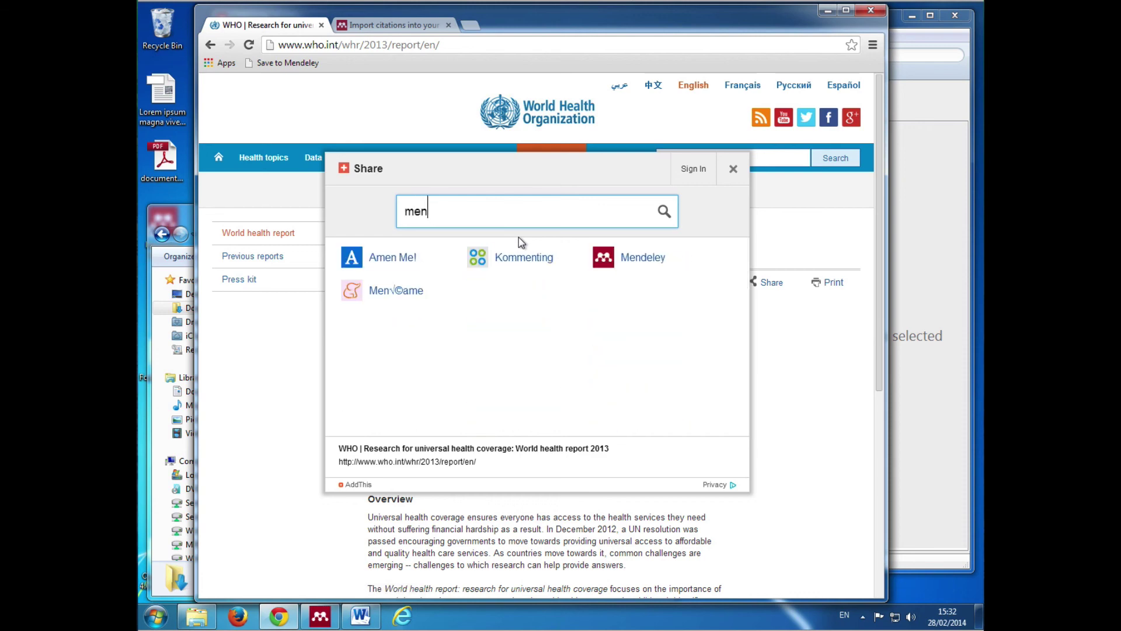
pyautogui.click(621, 259)
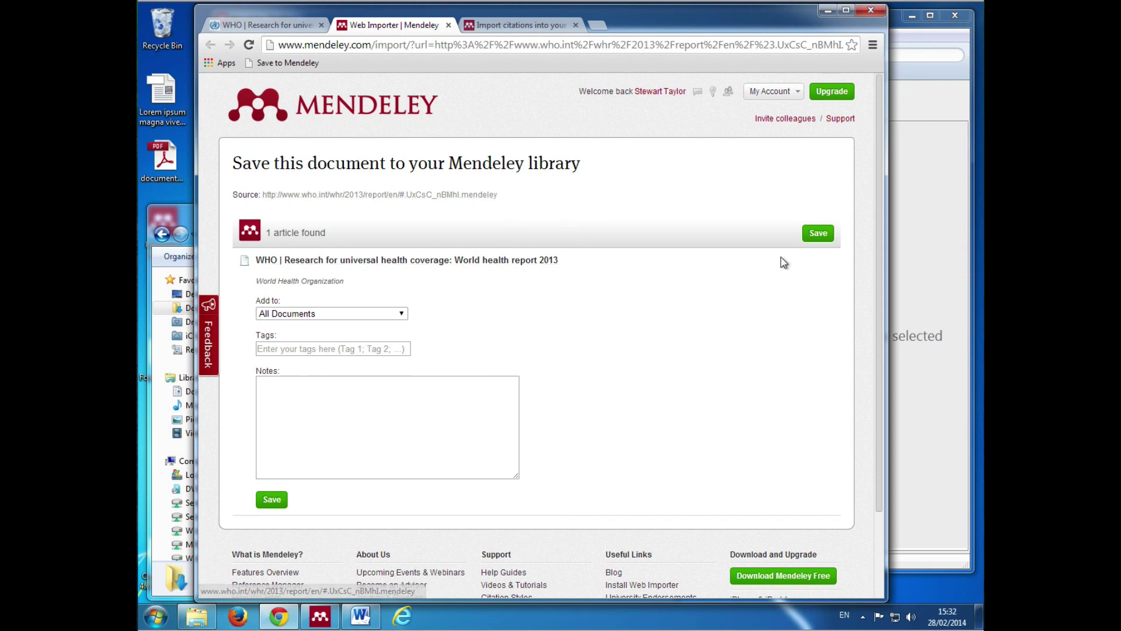
pyautogui.click(820, 234)
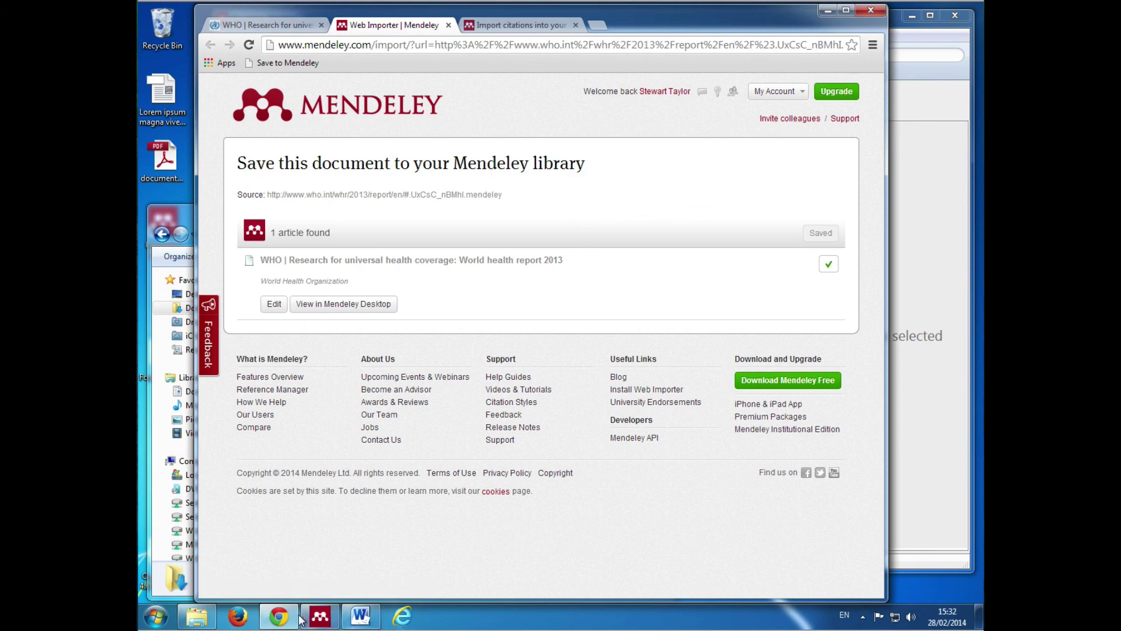
# Sync the Mendeley Desktop library and show the details of the imported "WHO | Research for universal health coverage" entry.
pyautogui.click(318, 617)
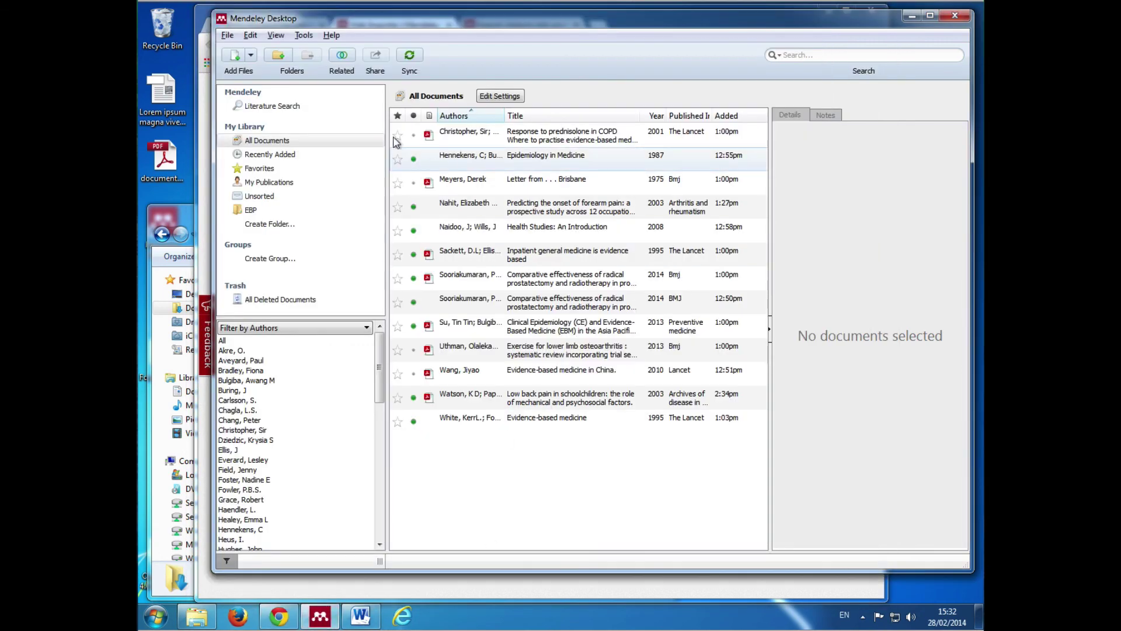
pyautogui.click(410, 59)
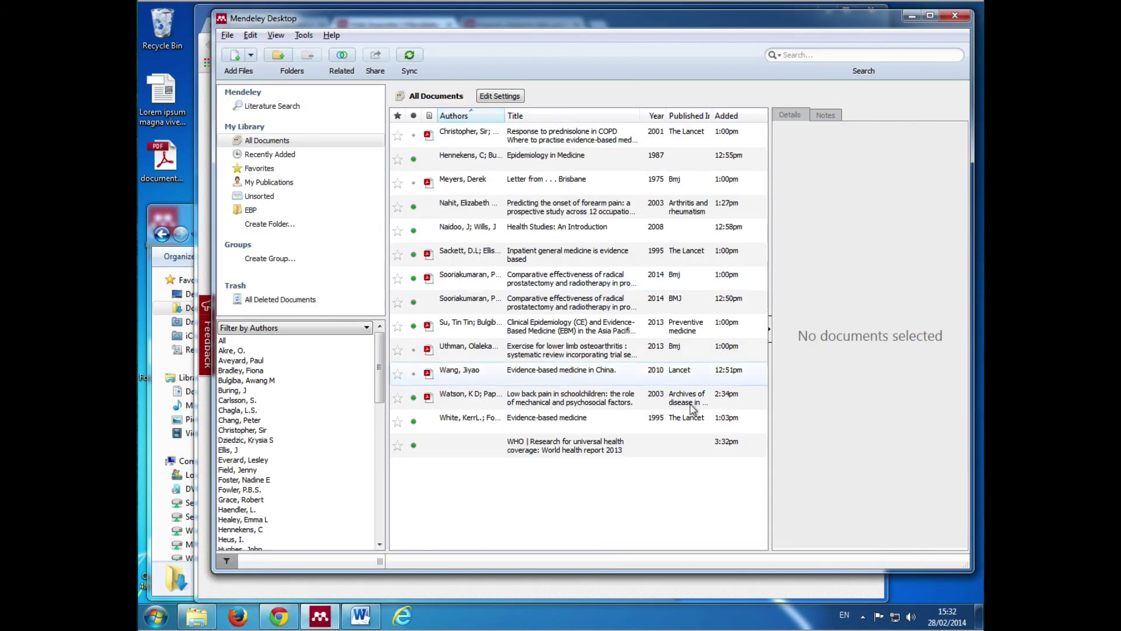
pyautogui.click(587, 449)
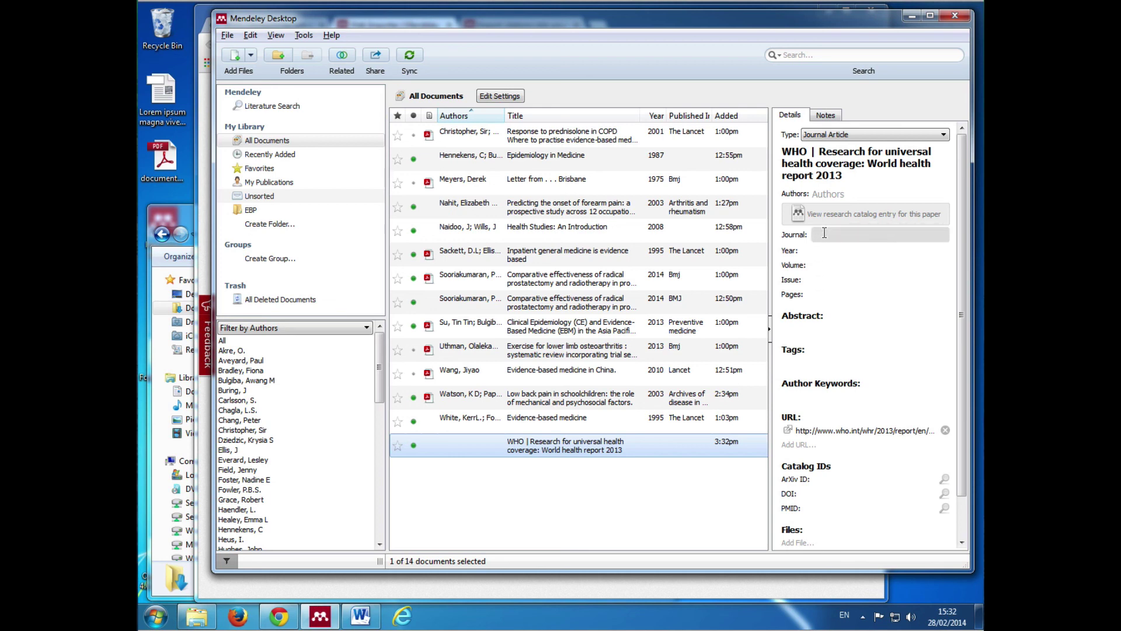
pyautogui.hotkey('alt', 'Tab')
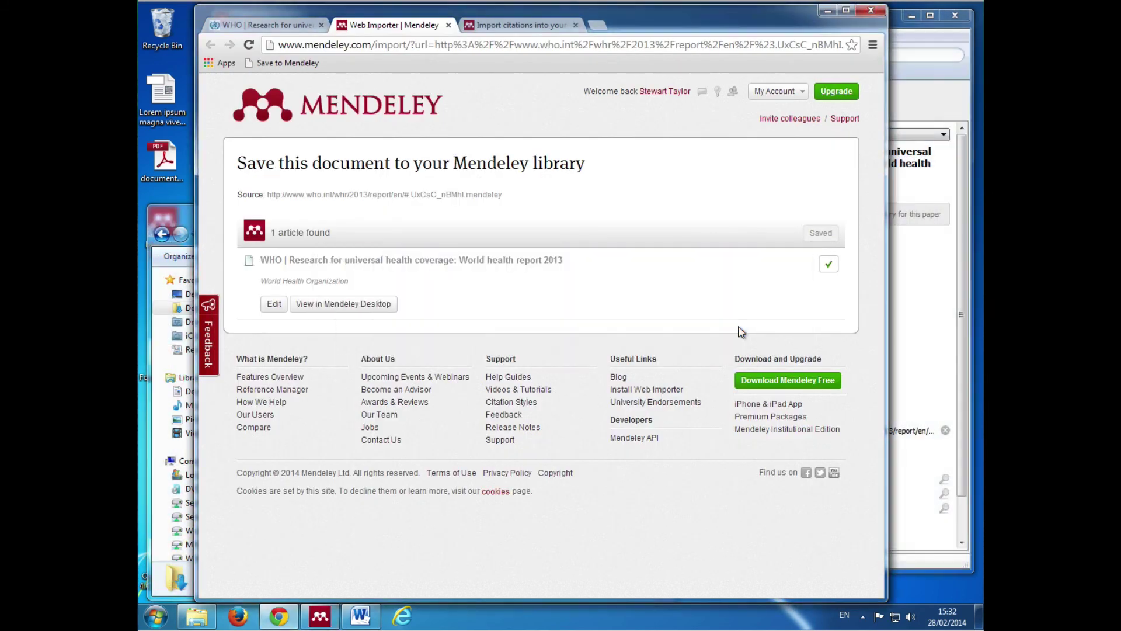
pyautogui.click(260, 25)
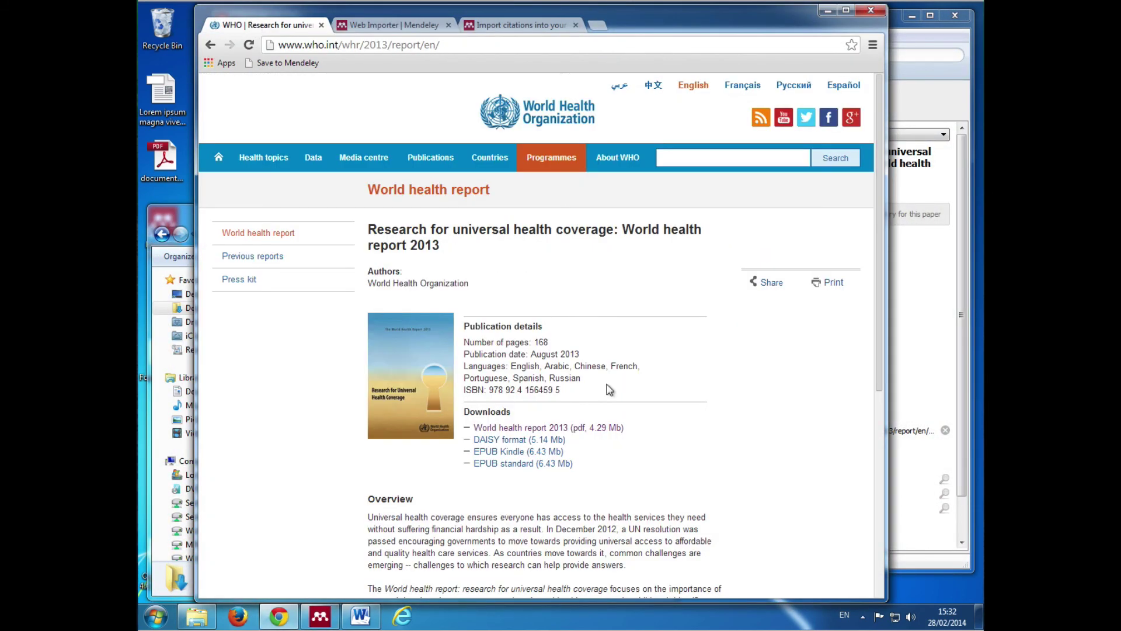
pyautogui.click(577, 432)
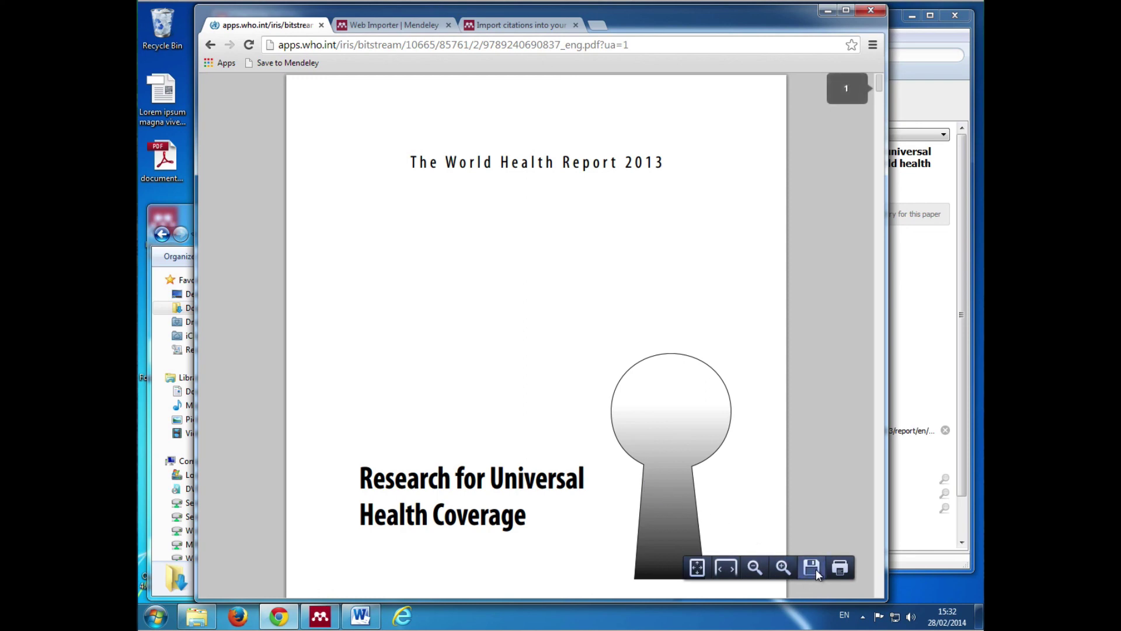
pyautogui.click(812, 568)
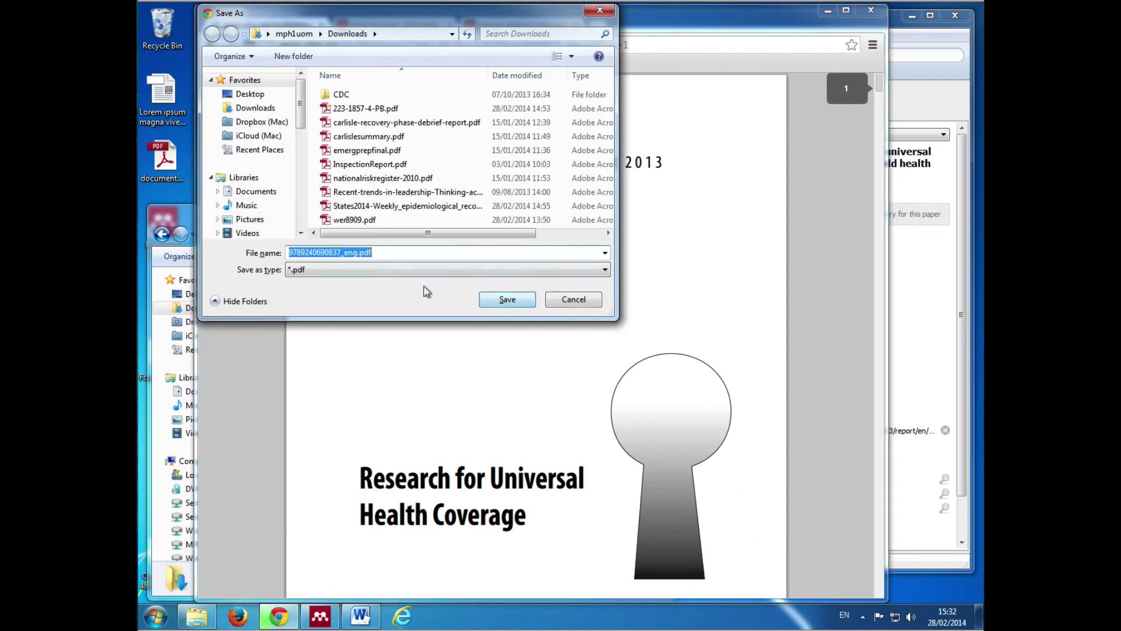
pyautogui.click(508, 299)
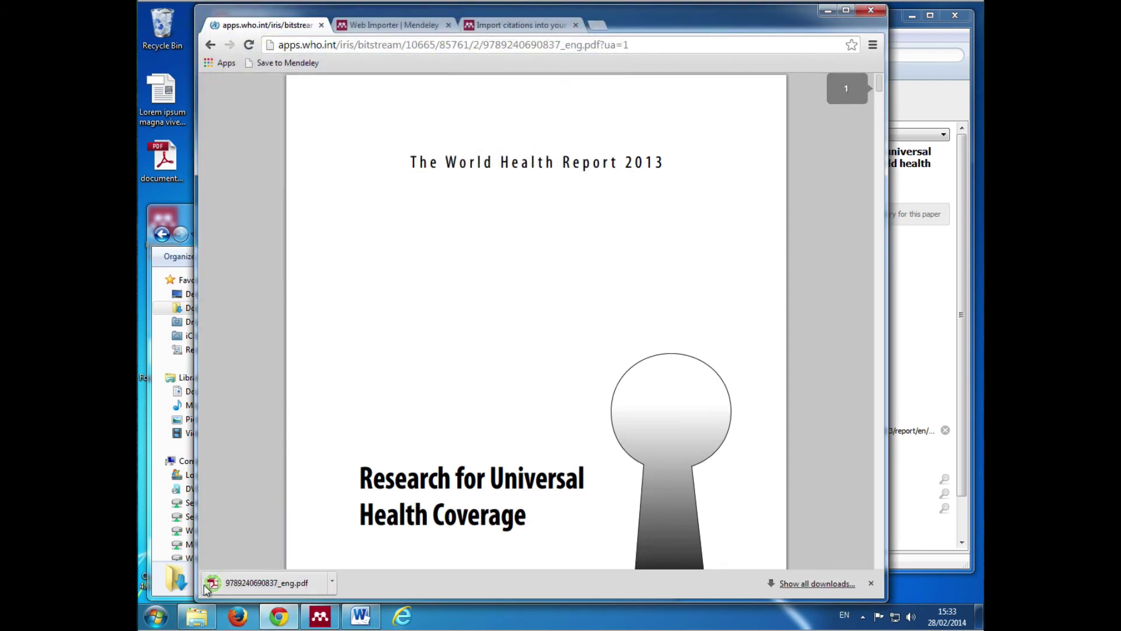
pyautogui.click(320, 616)
pyautogui.click(197, 617)
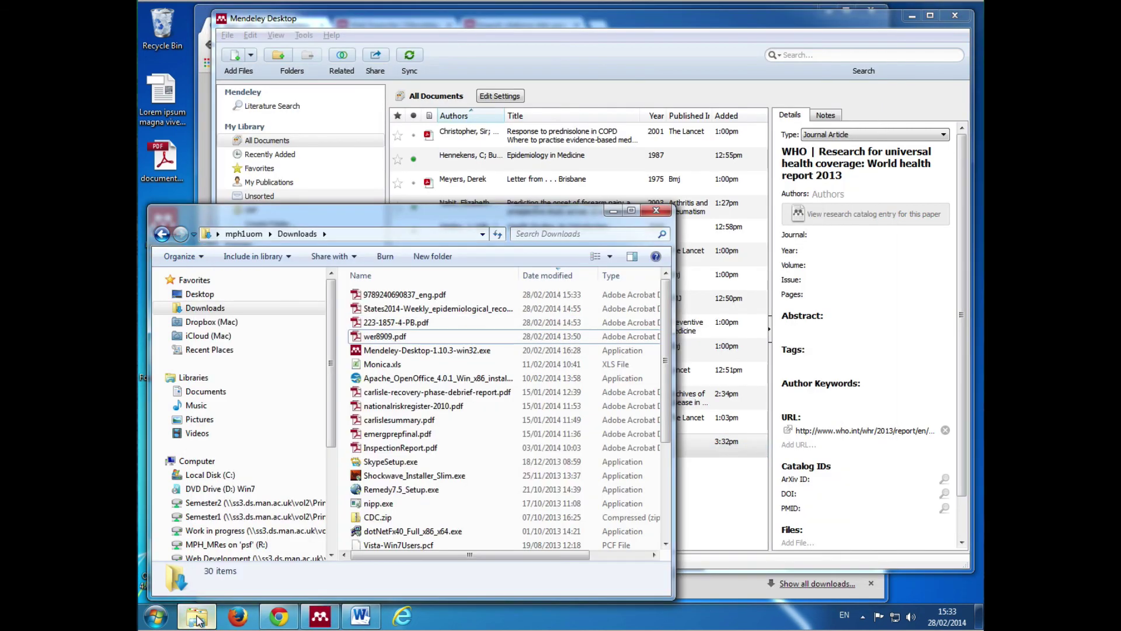
pyautogui.moveTo(377, 296); pyautogui.dragTo(712, 507)
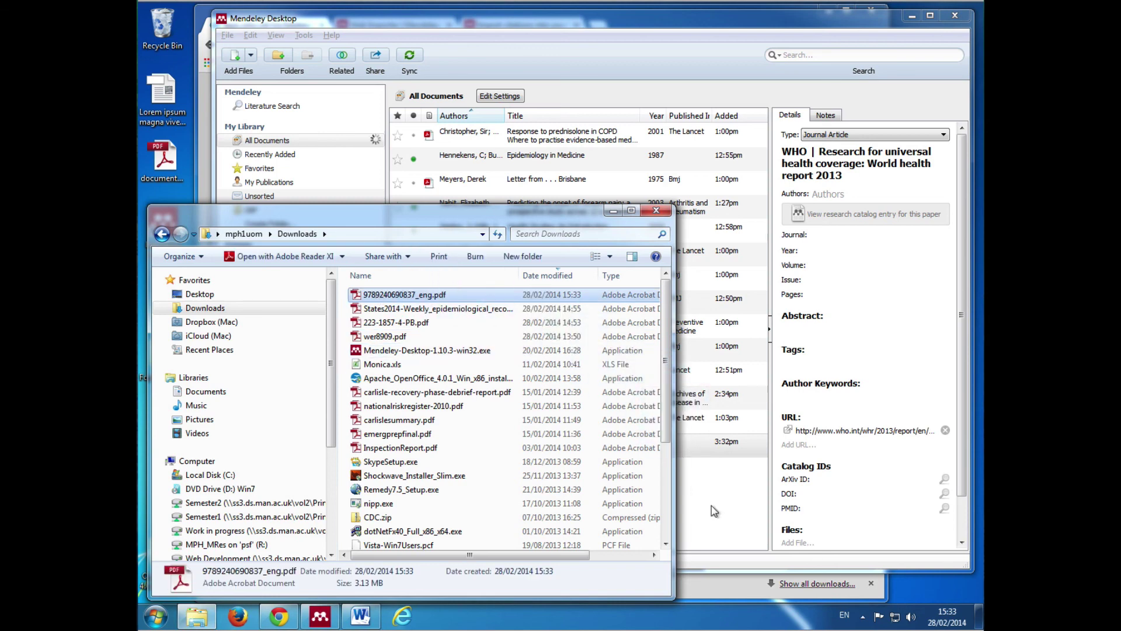
pyautogui.click(714, 512)
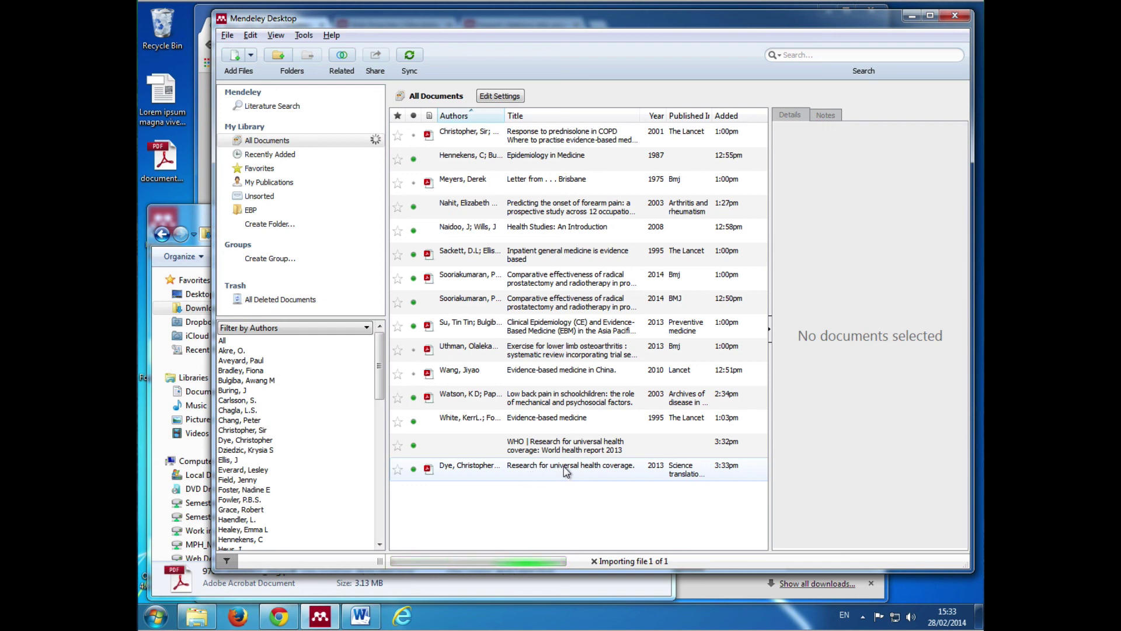
pyautogui.click(566, 471)
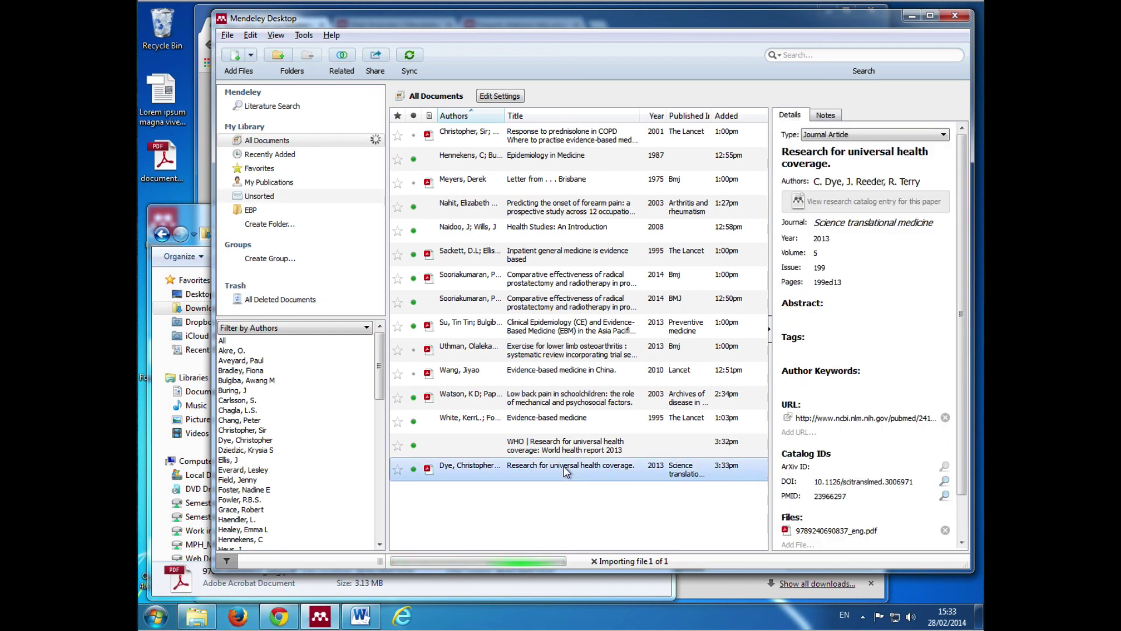
# Switch to the report PDF in Chrome and check its cover page against the imported entry's details.
pyautogui.hotkey('alt', 'Tab')
pyautogui.press('Tab')
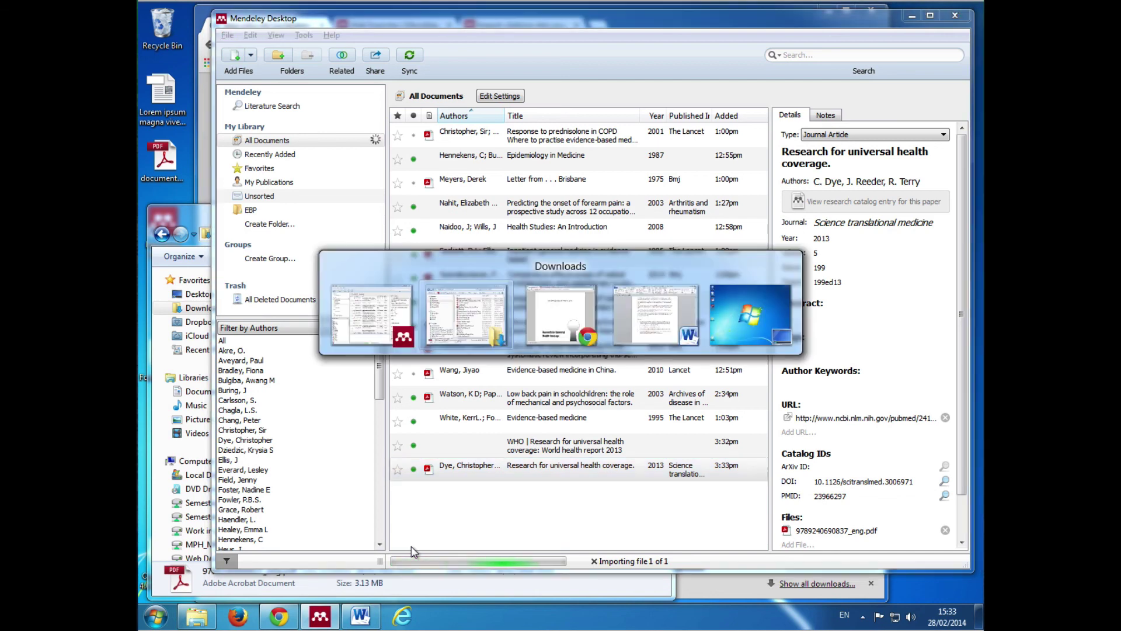
pyautogui.scroll(-2, 413, 479)
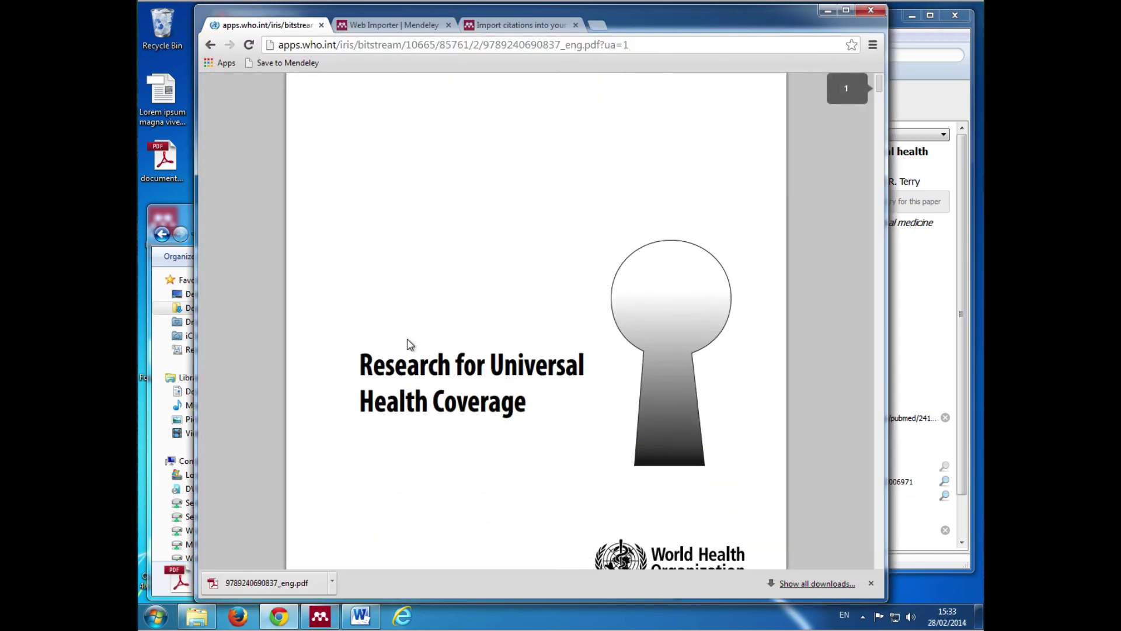
pyautogui.hotkey('alt', 'Tab')
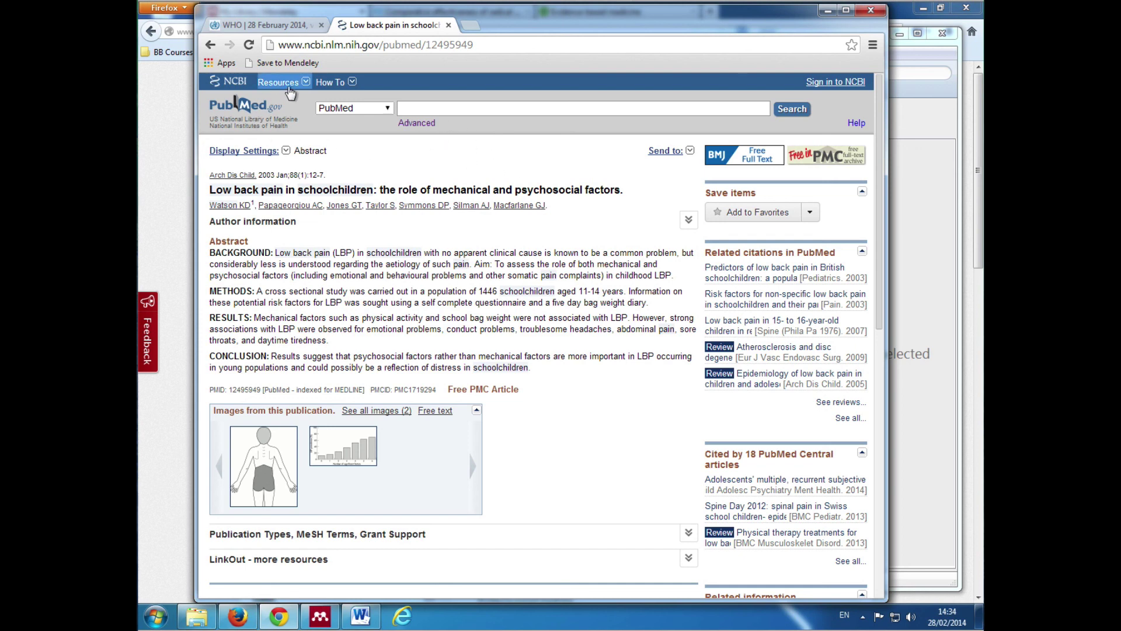
# Save the PubMed article "Low back pain in schoolchildren" to Mendeley with PDF download enabled, and close the importer.
pyautogui.click(276, 62)
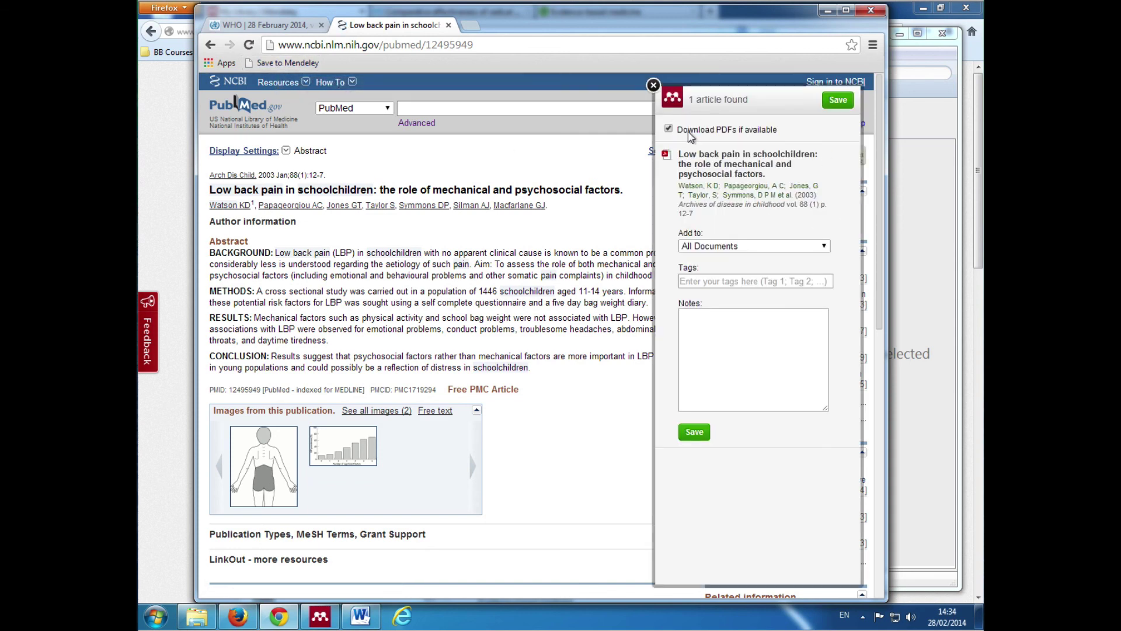
pyautogui.click(837, 102)
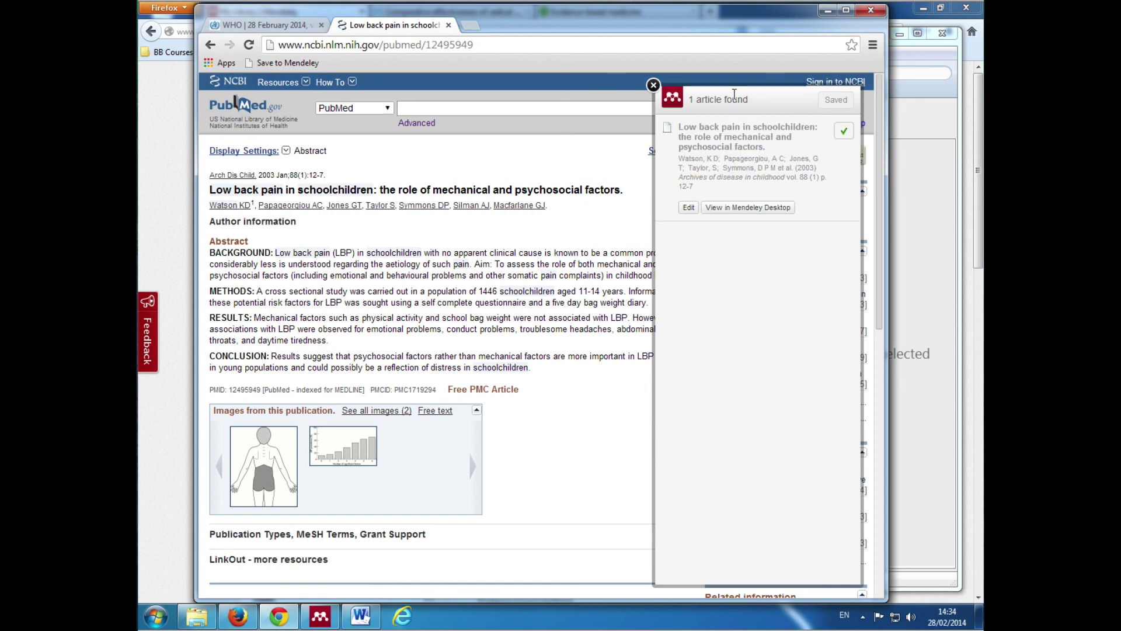
pyautogui.click(653, 85)
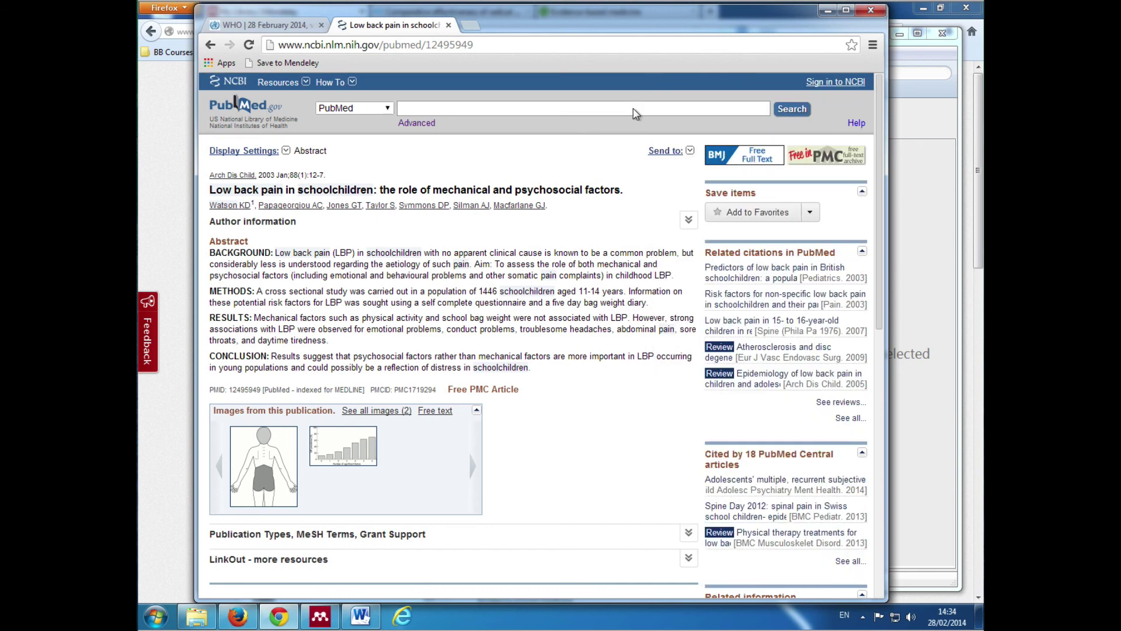
# Sync the Mendeley Desktop library and review the details of the imported "Low back pain in schoolchildren" entry.
pyautogui.click(316, 619)
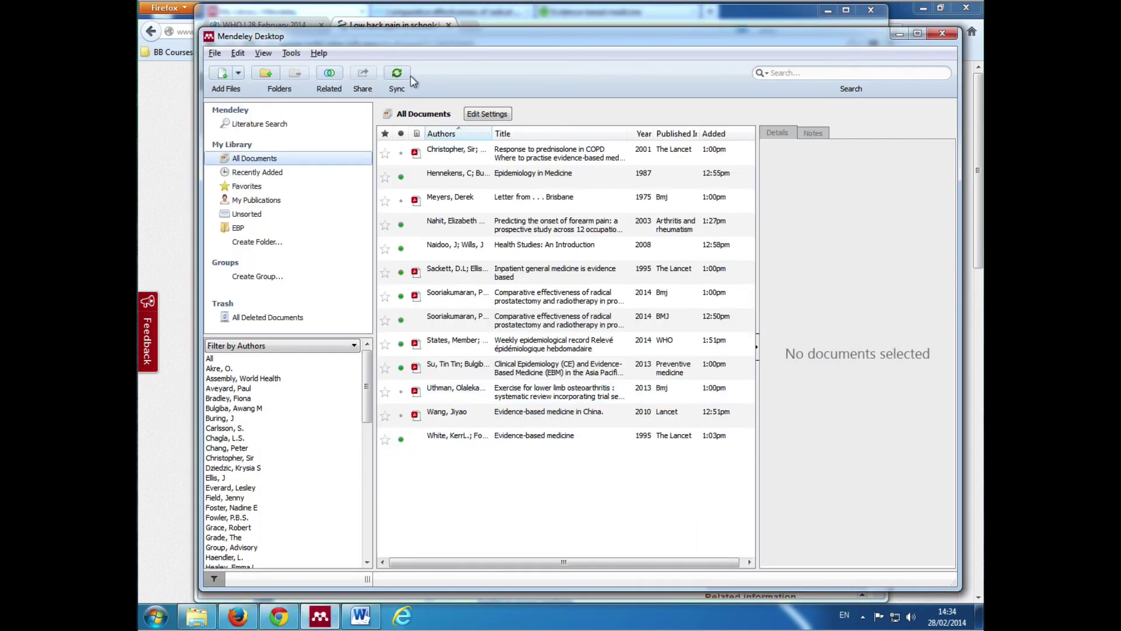
pyautogui.click(394, 74)
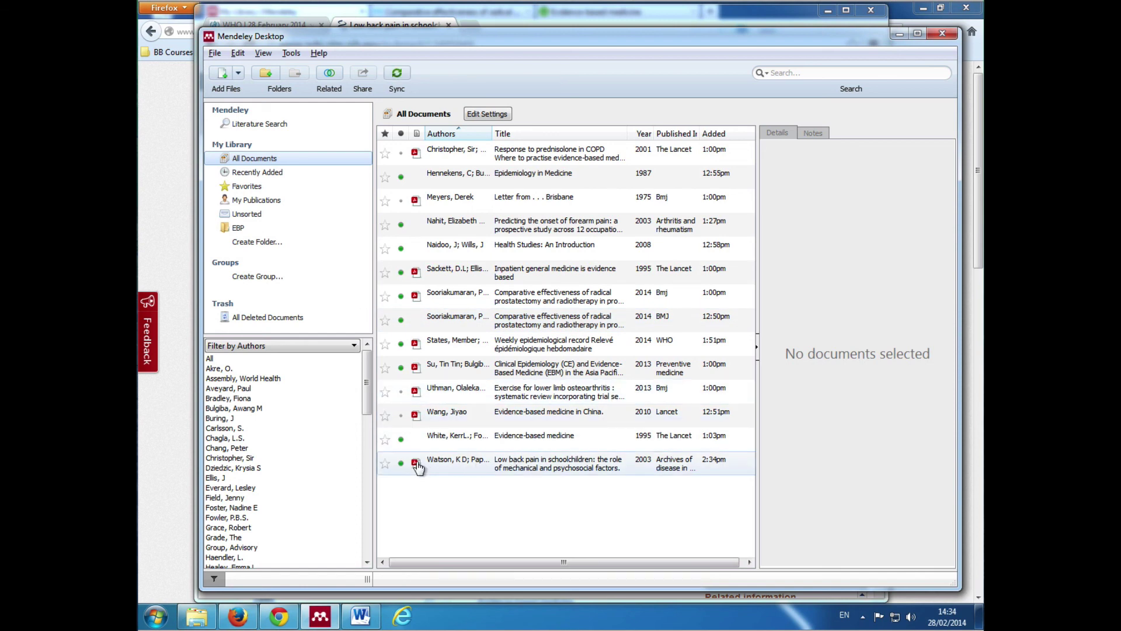
pyautogui.click(459, 467)
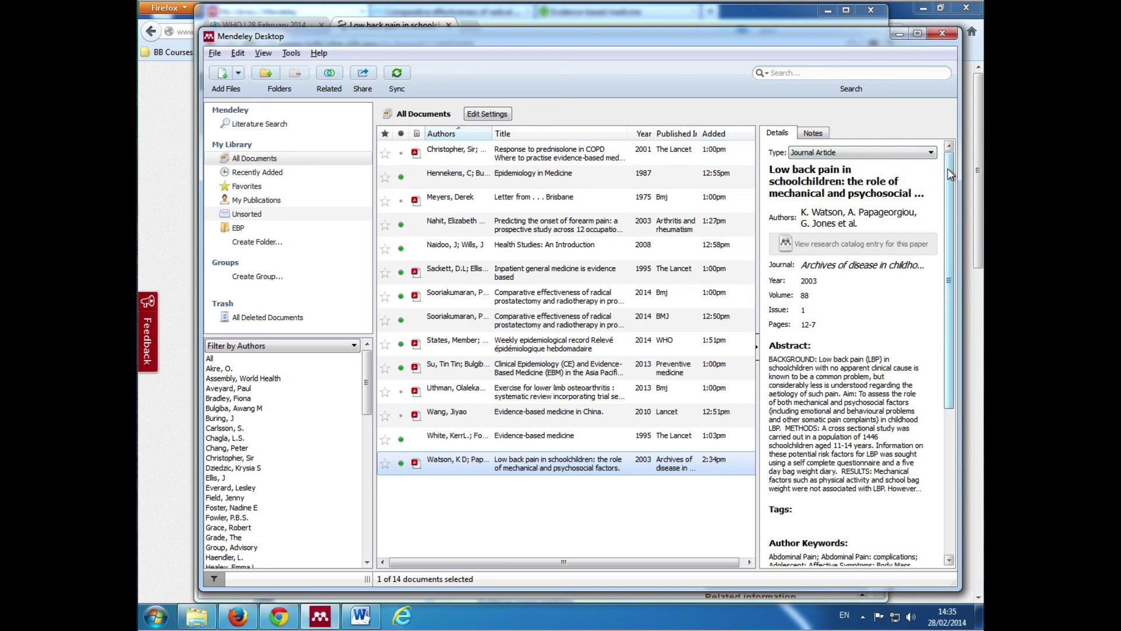
pyautogui.moveTo(948, 170); pyautogui.dragTo(949, 320)
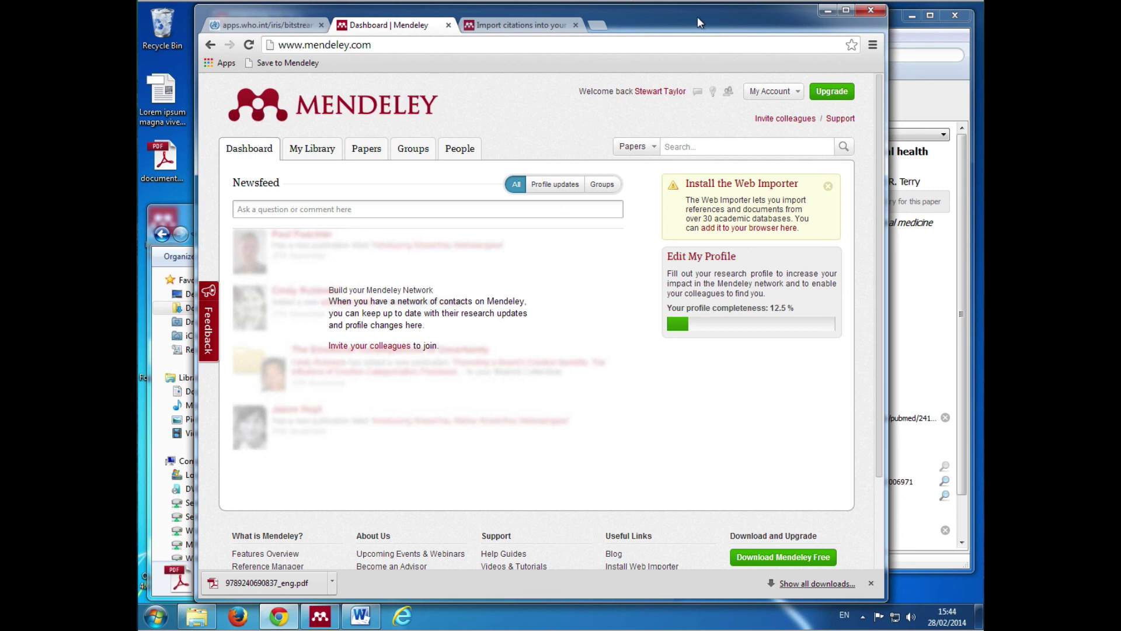
# On the Mendeley website, open the premium packages and examine the personal storage plans.
pyautogui.scroll(-2, 760, 234)
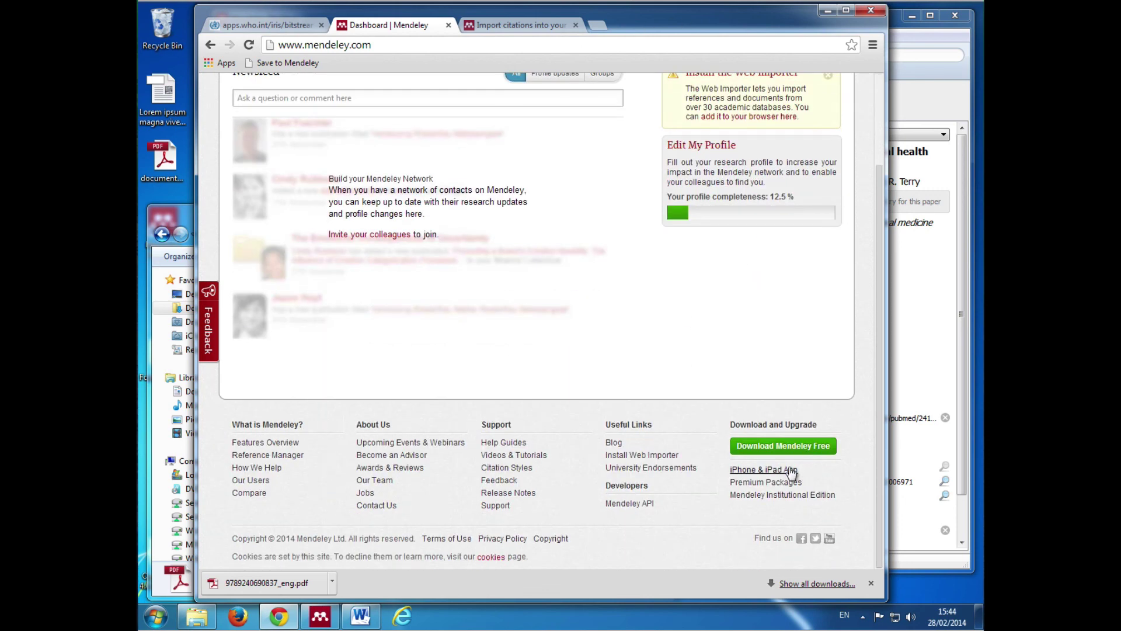
pyautogui.click(773, 484)
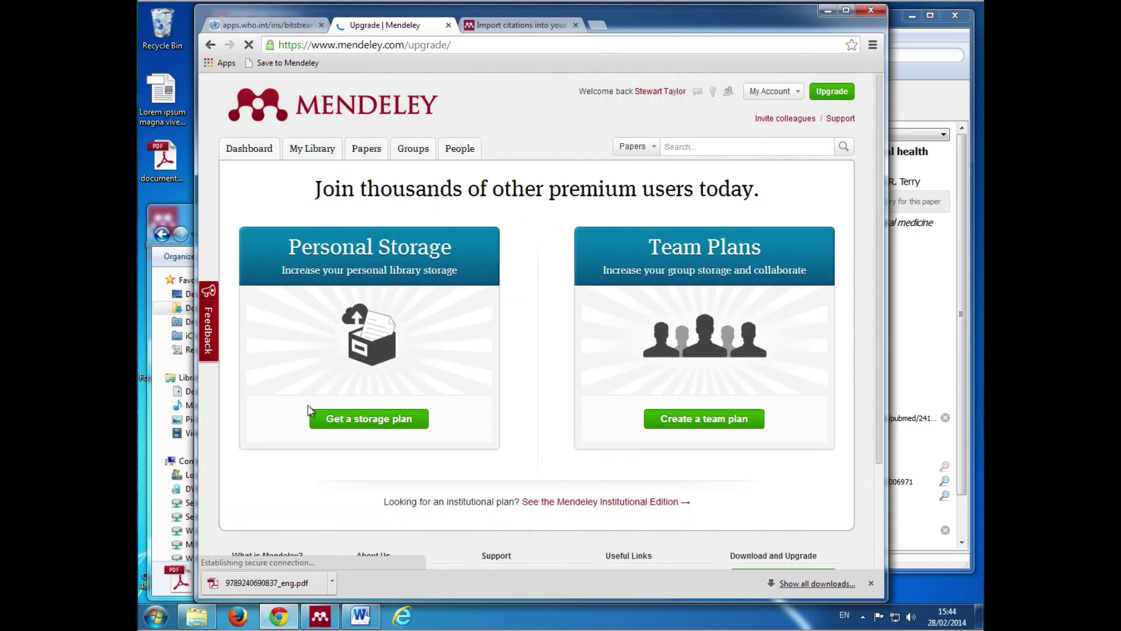
pyautogui.click(363, 417)
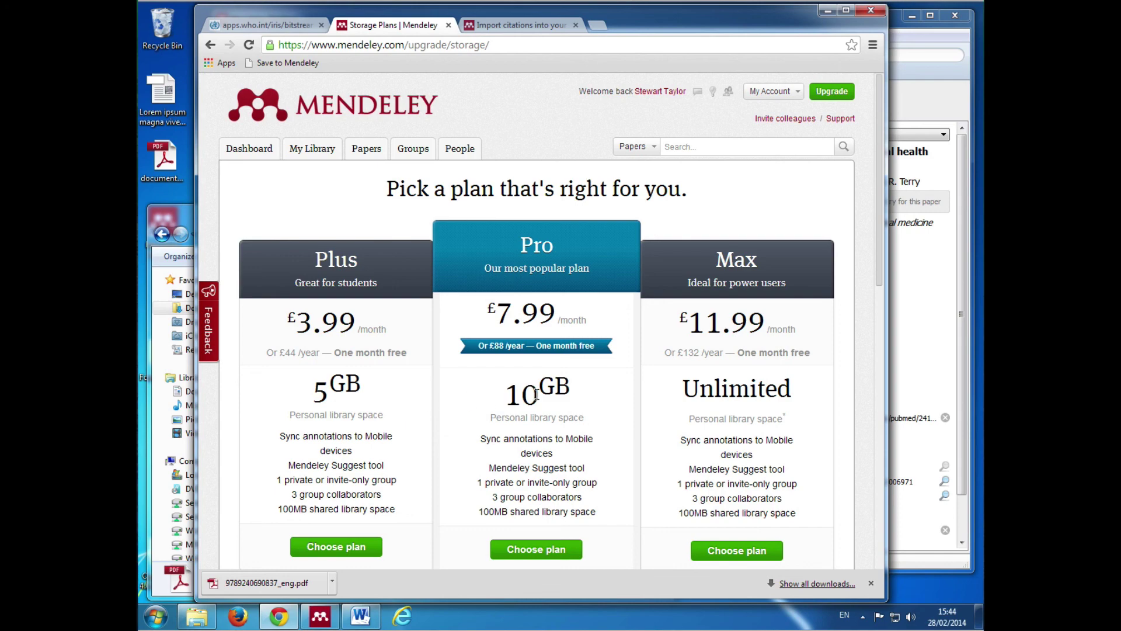
pyautogui.scroll(-10, 537, 395)
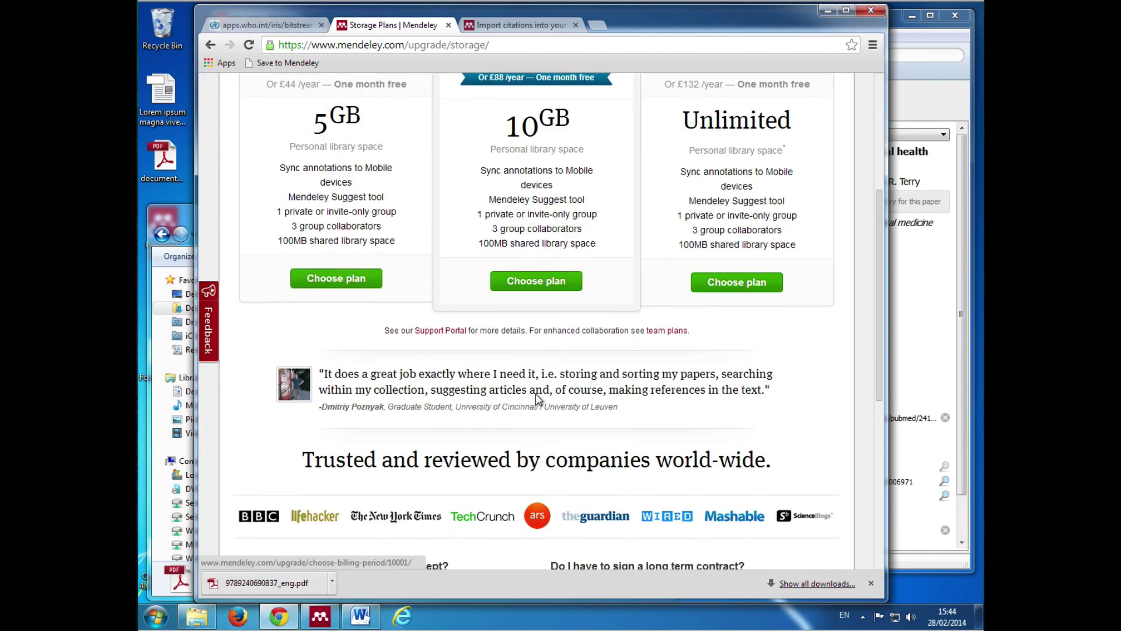